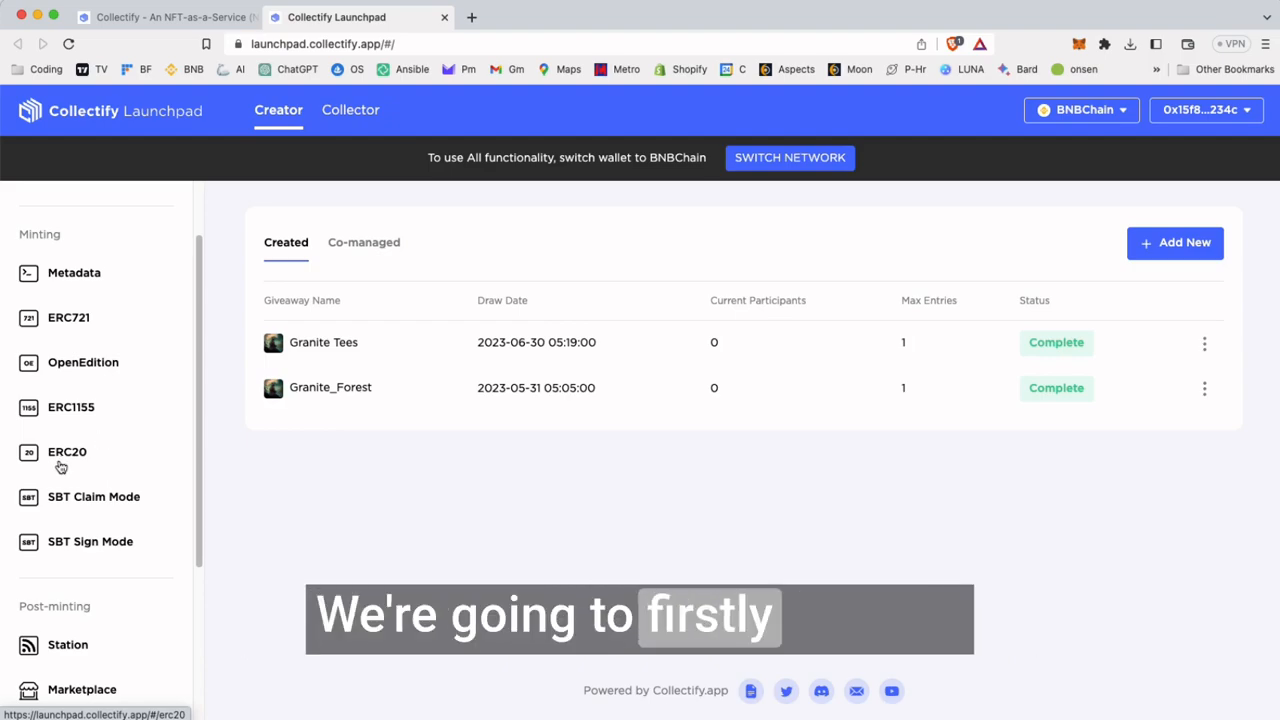
# Start a new ERC20 contract and look over the required token fields
pyautogui.click(67, 454)
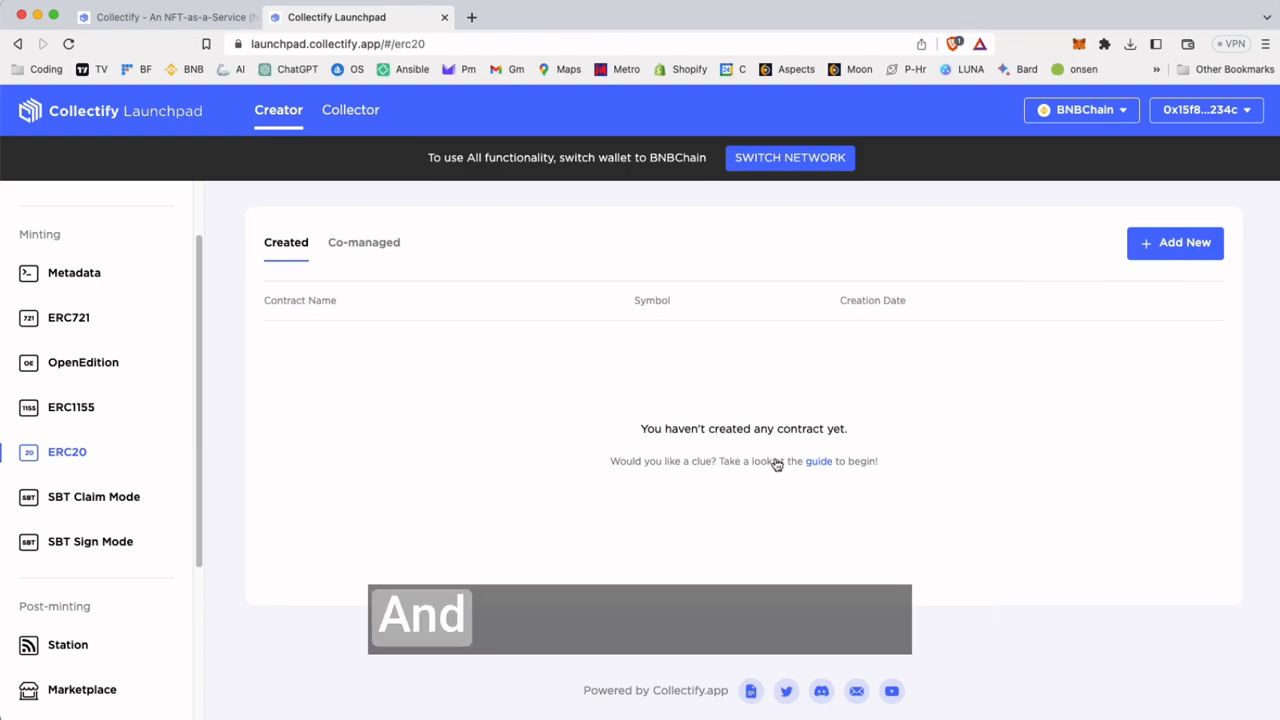
pyautogui.click(1150, 250)
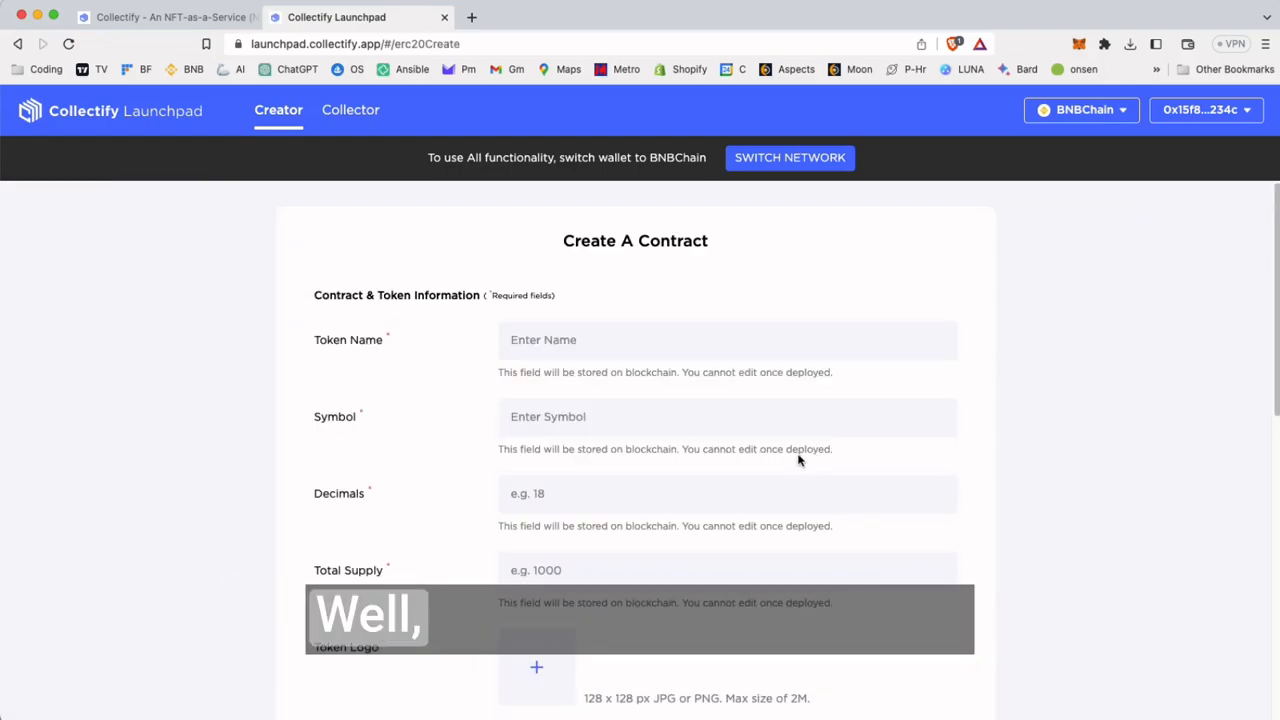
pyautogui.scroll(-2, 686, 474)
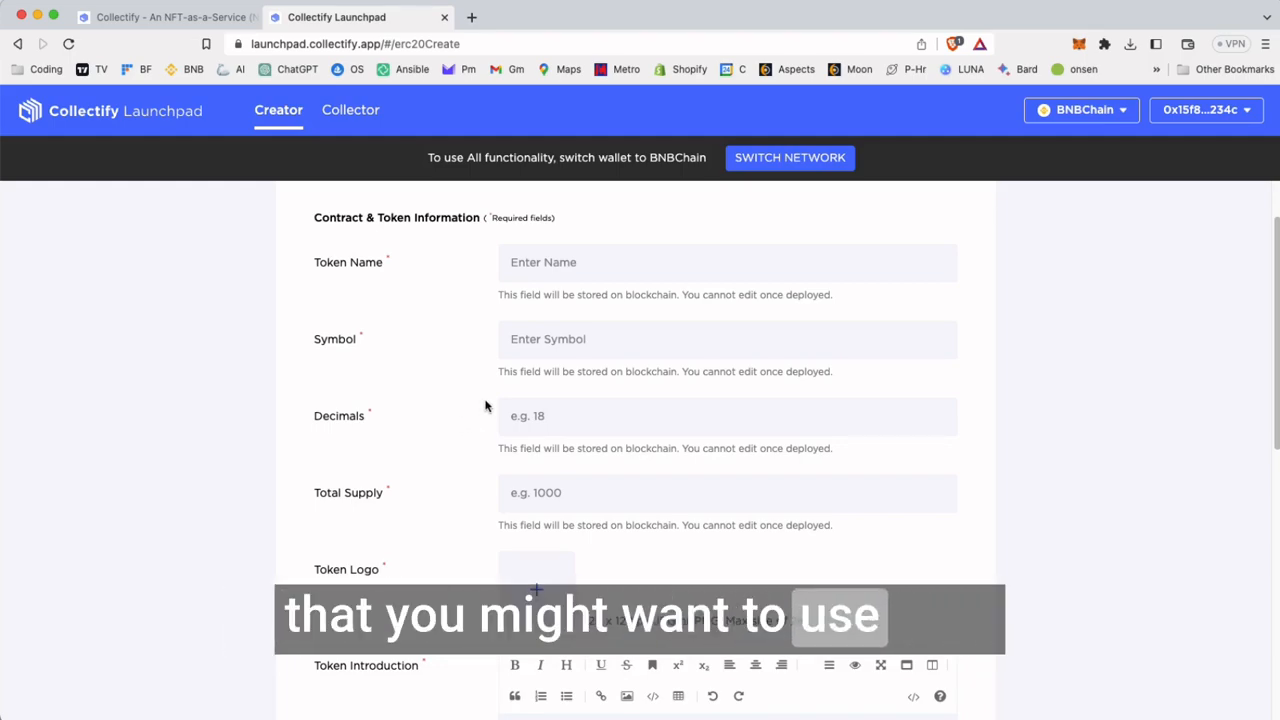
pyautogui.scroll(2, 600, 397)
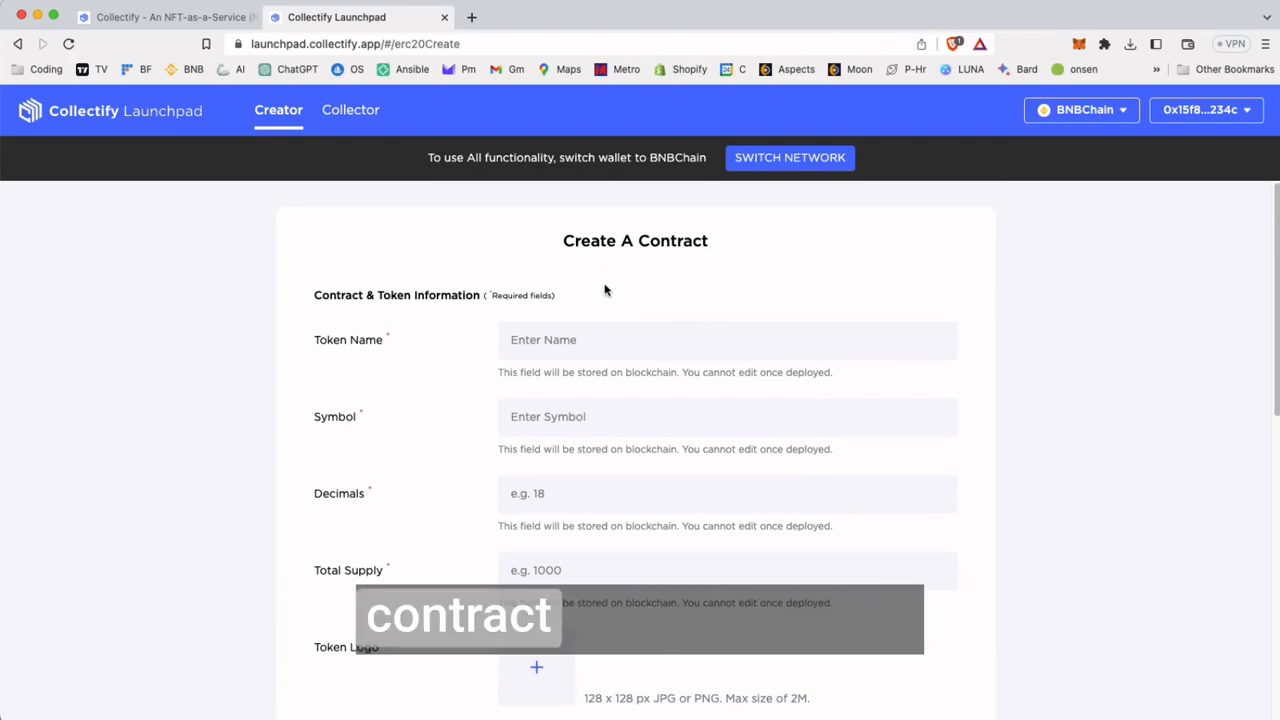
pyautogui.scroll(-1, 603, 287)
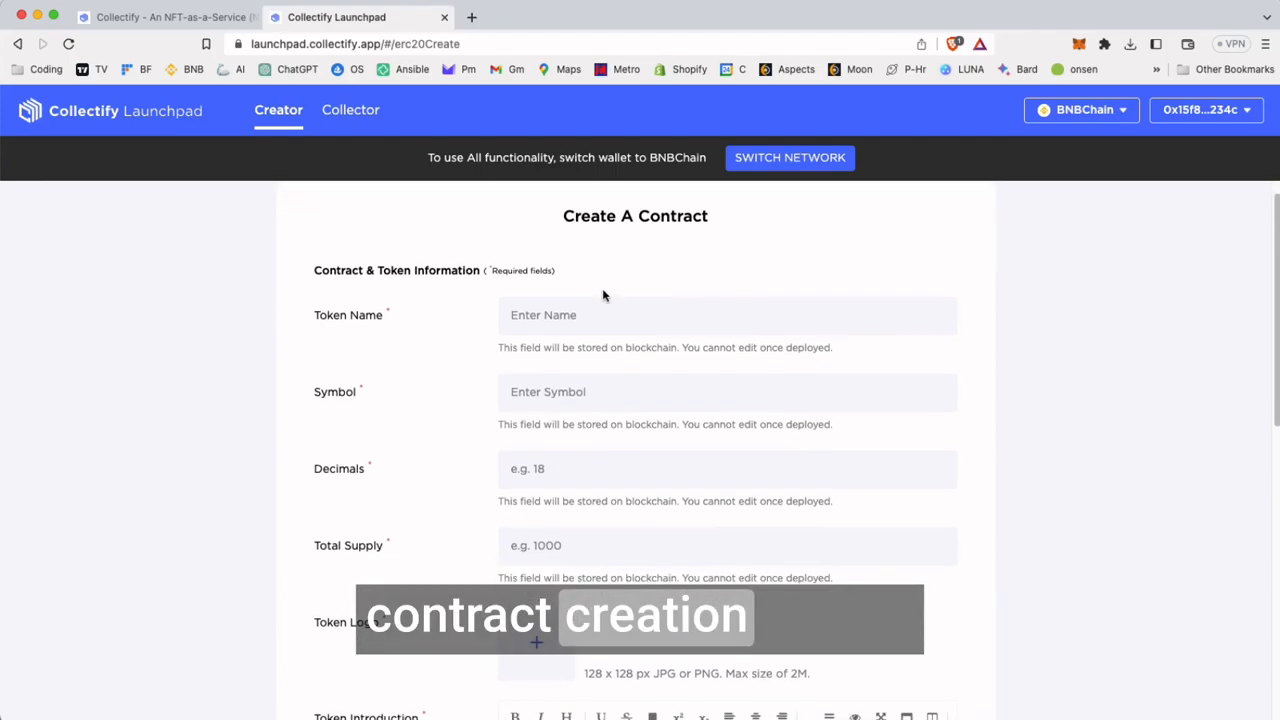
# Switch the wallet network to BNB Smart Chain and reconnect MetaMask, signing the account ownership request
pyautogui.click(815, 165)
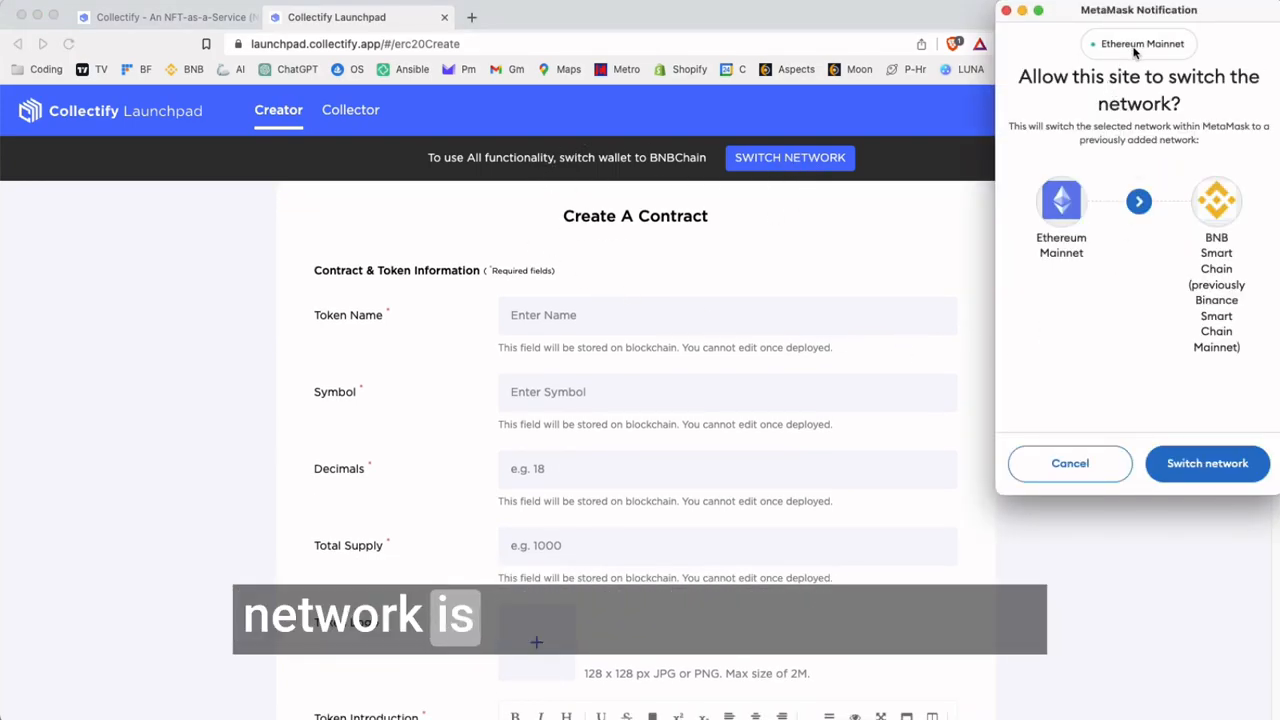
pyautogui.click(1205, 463)
pyautogui.click(1207, 110)
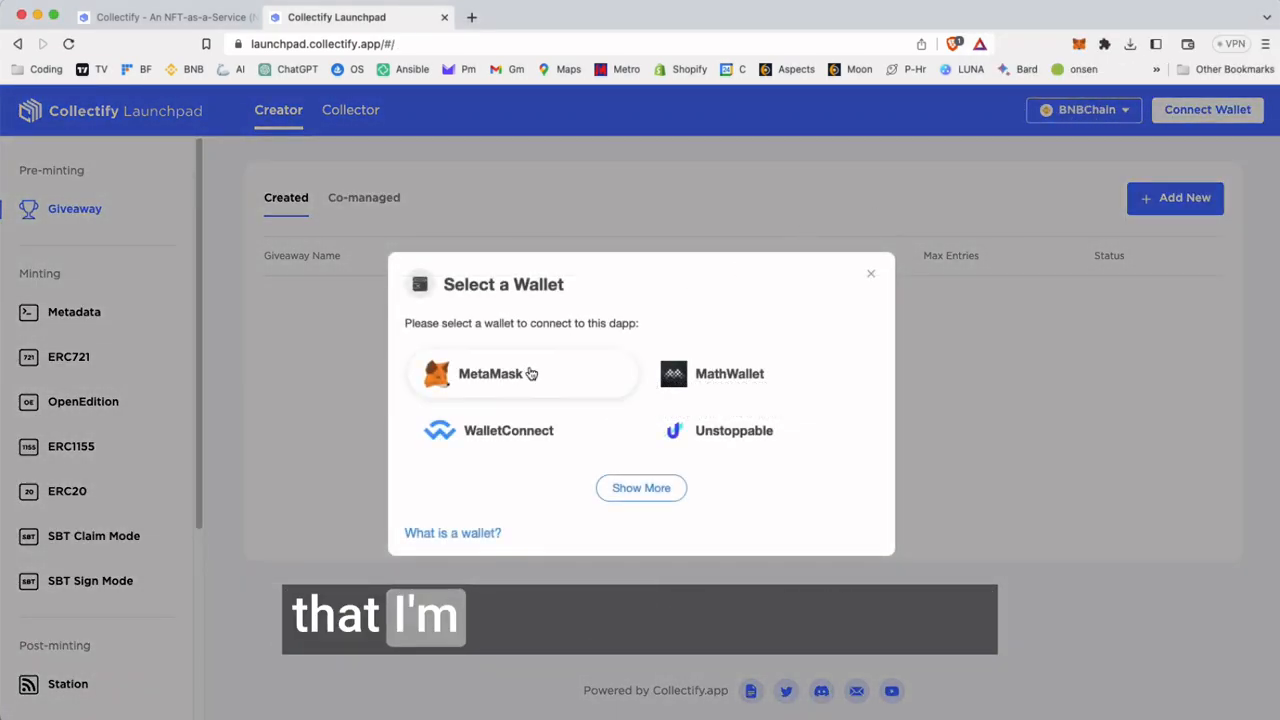
pyautogui.click(480, 374)
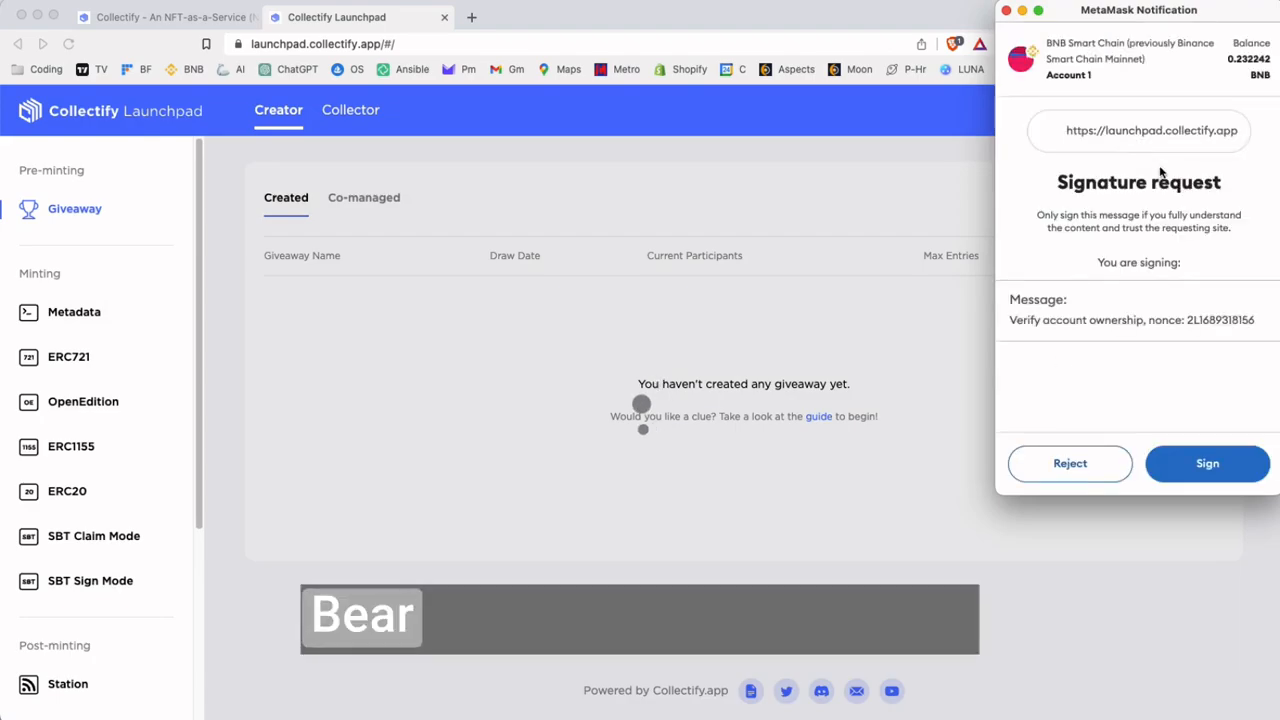
pyautogui.click(1207, 462)
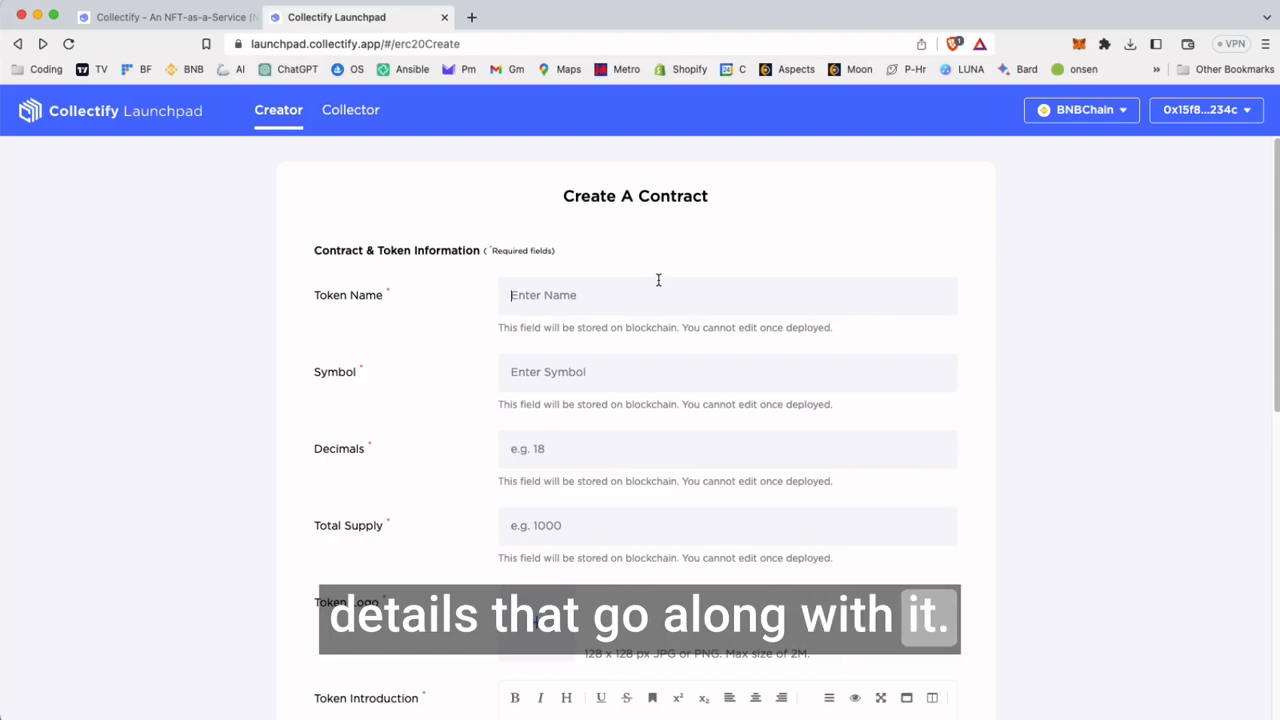
# Enter "Eor" as the token name and "EOR" as its symbol
pyautogui.write('Eor')
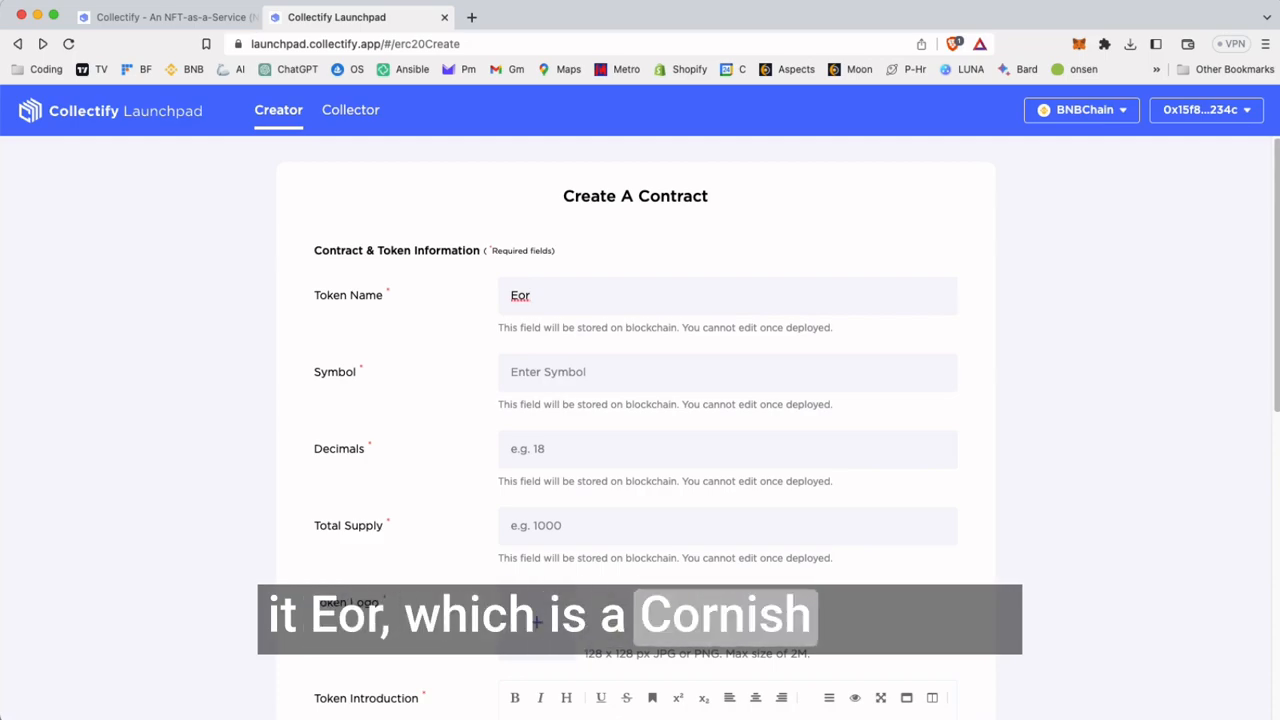
pyautogui.press('Tab')
pyautogui.write('EOR')
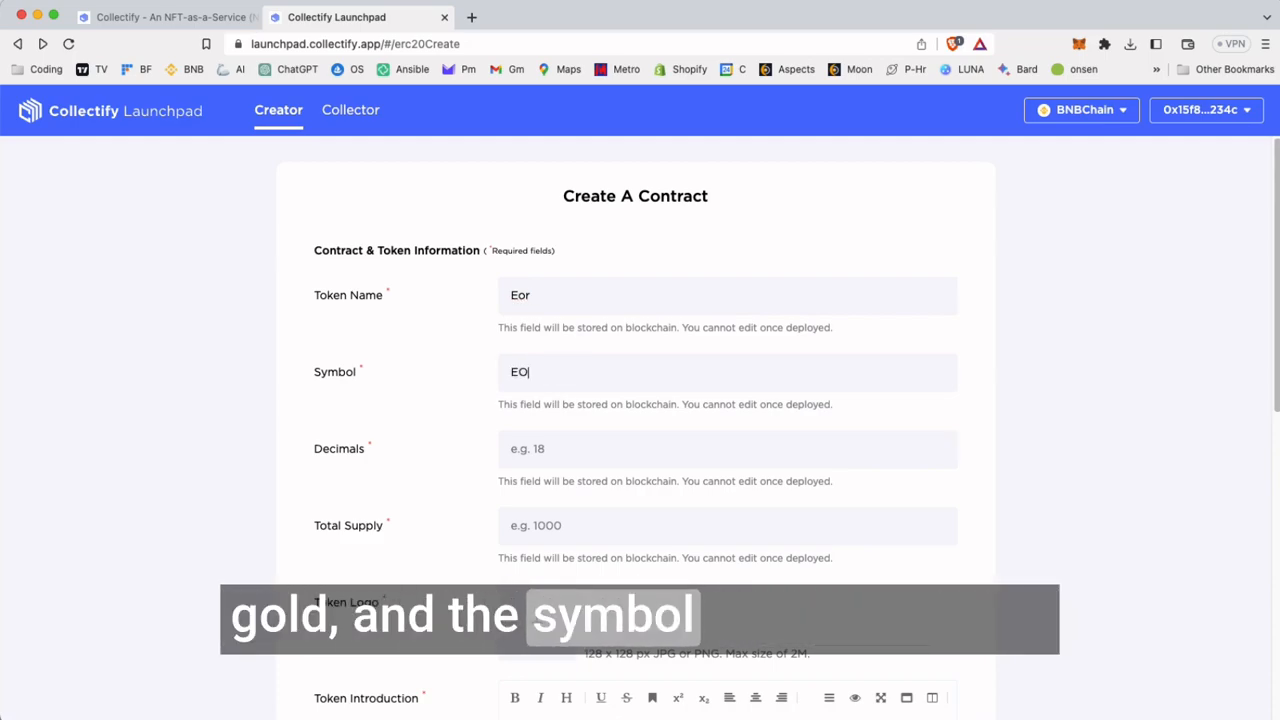
# Set the token's decimals to 18
pyautogui.scroll(-1, 652, 310)
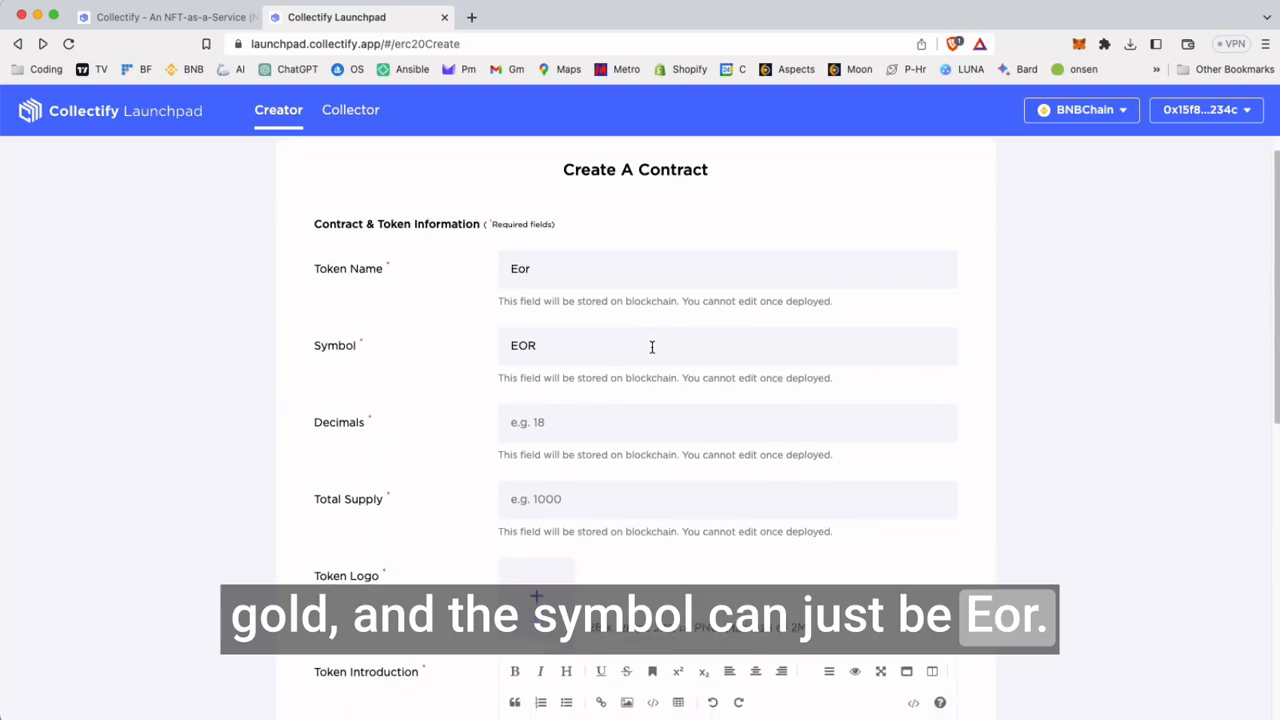
pyautogui.click(640, 422)
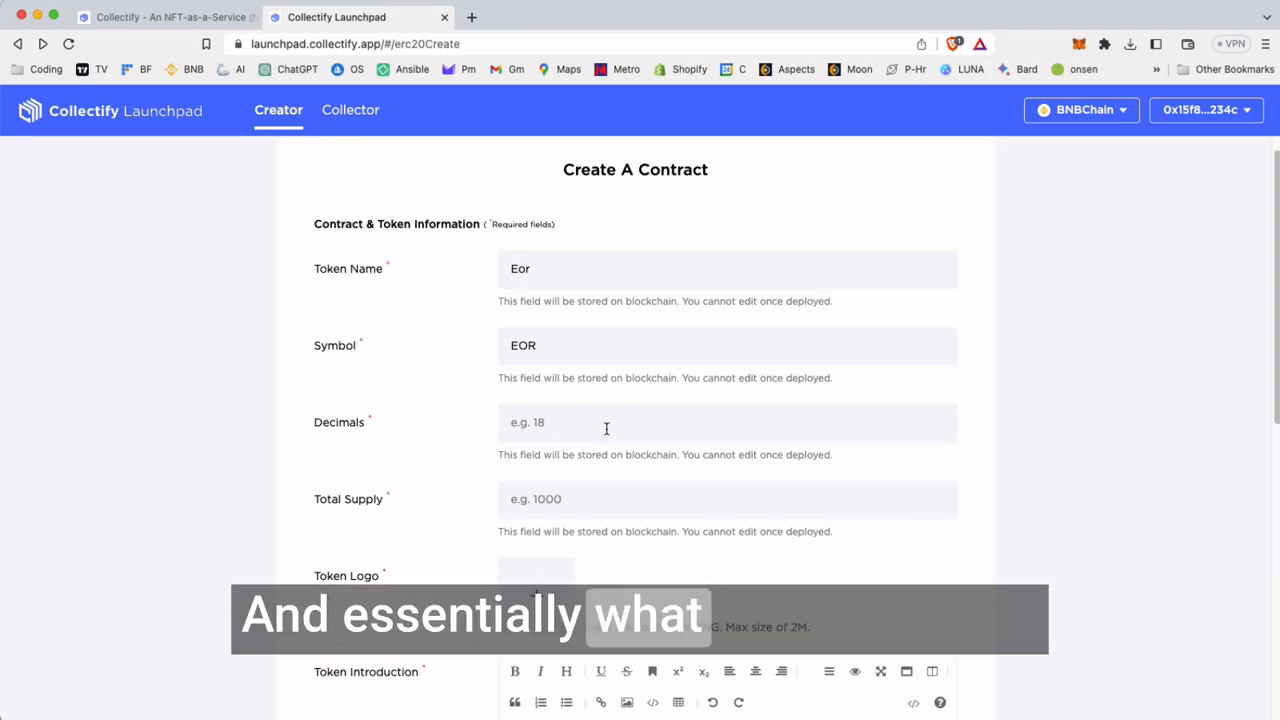
pyautogui.click(607, 428)
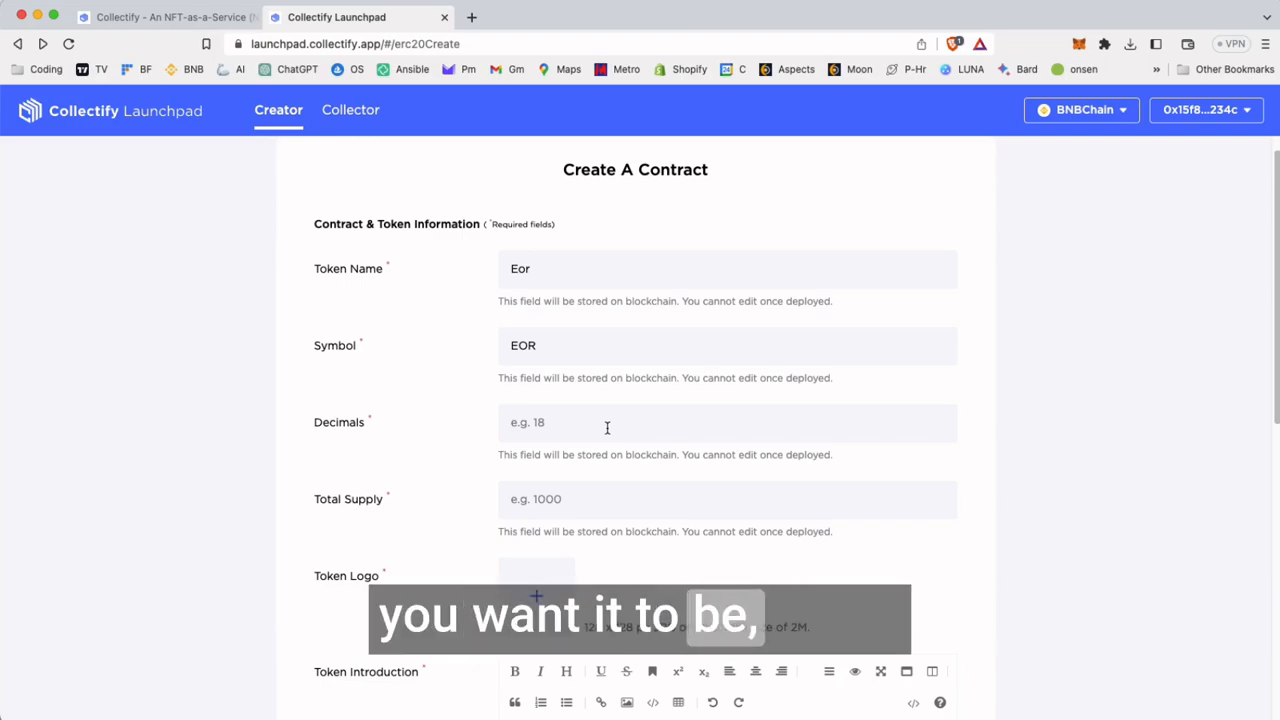
pyautogui.write('18')
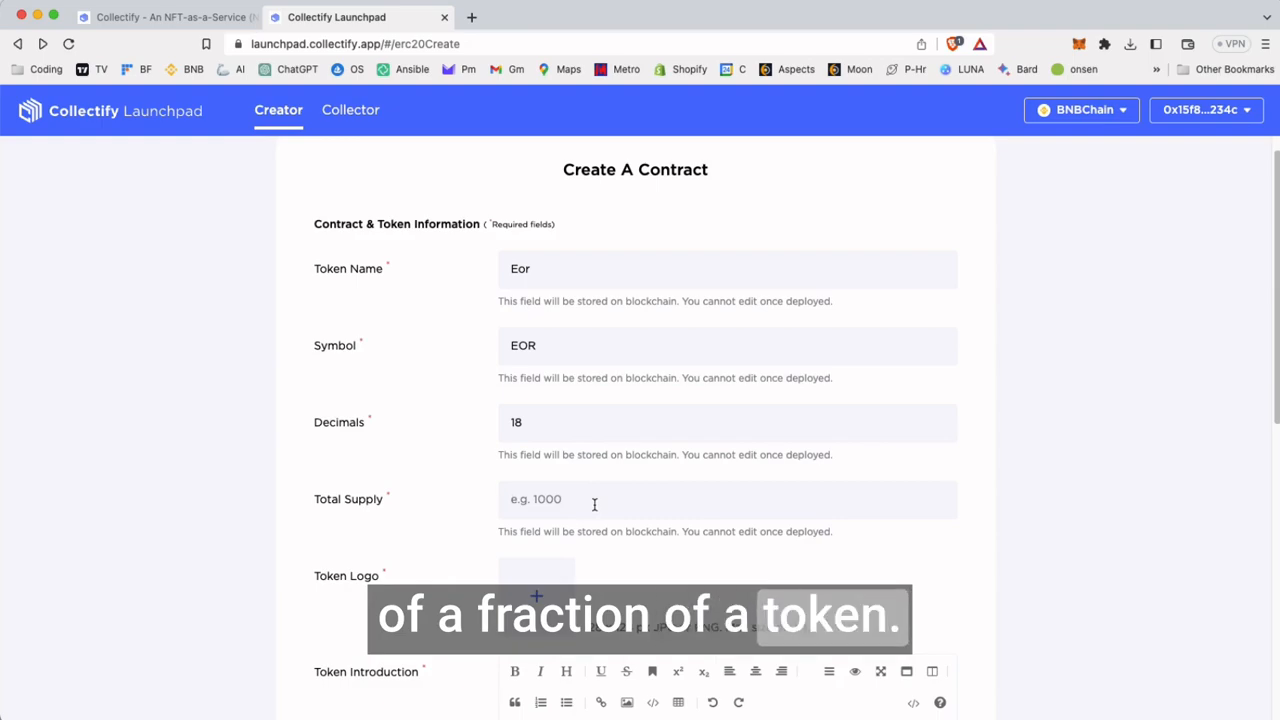
# Set the token's decimals to 2 and its total supply to 1000000
pyautogui.click(571, 418)
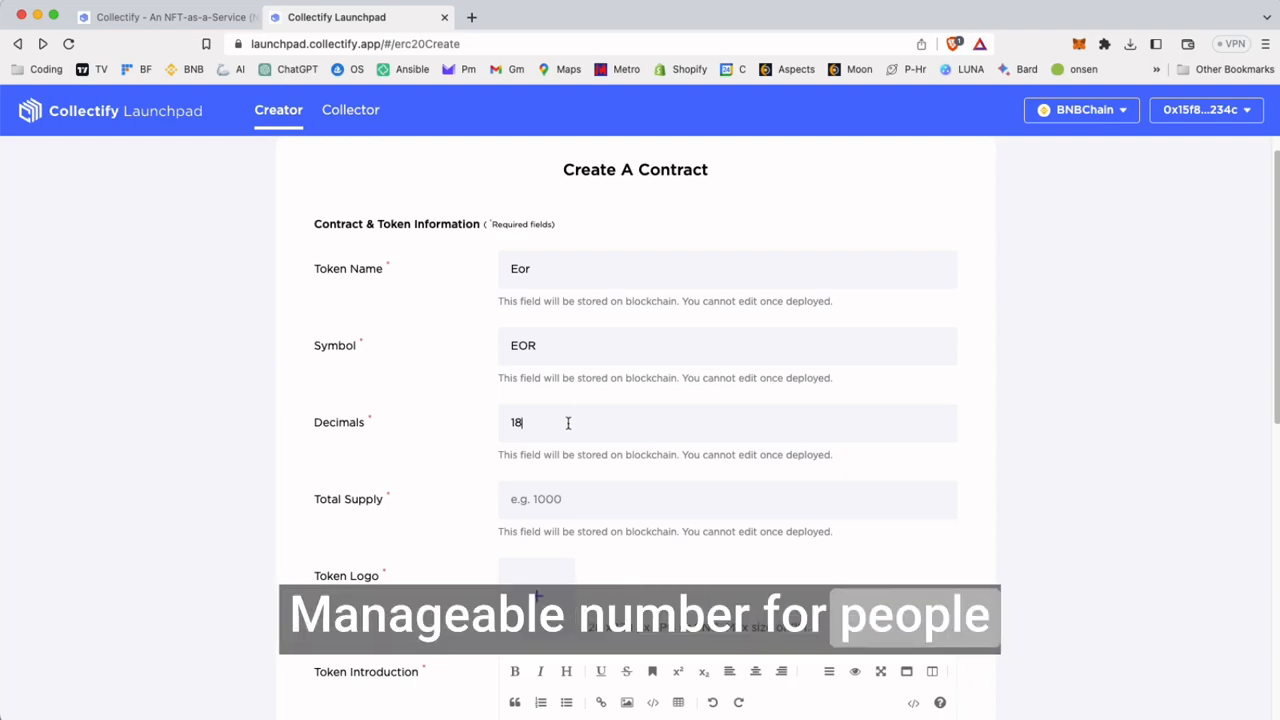
pyautogui.moveTo(568, 423); pyautogui.dragTo(463, 423)
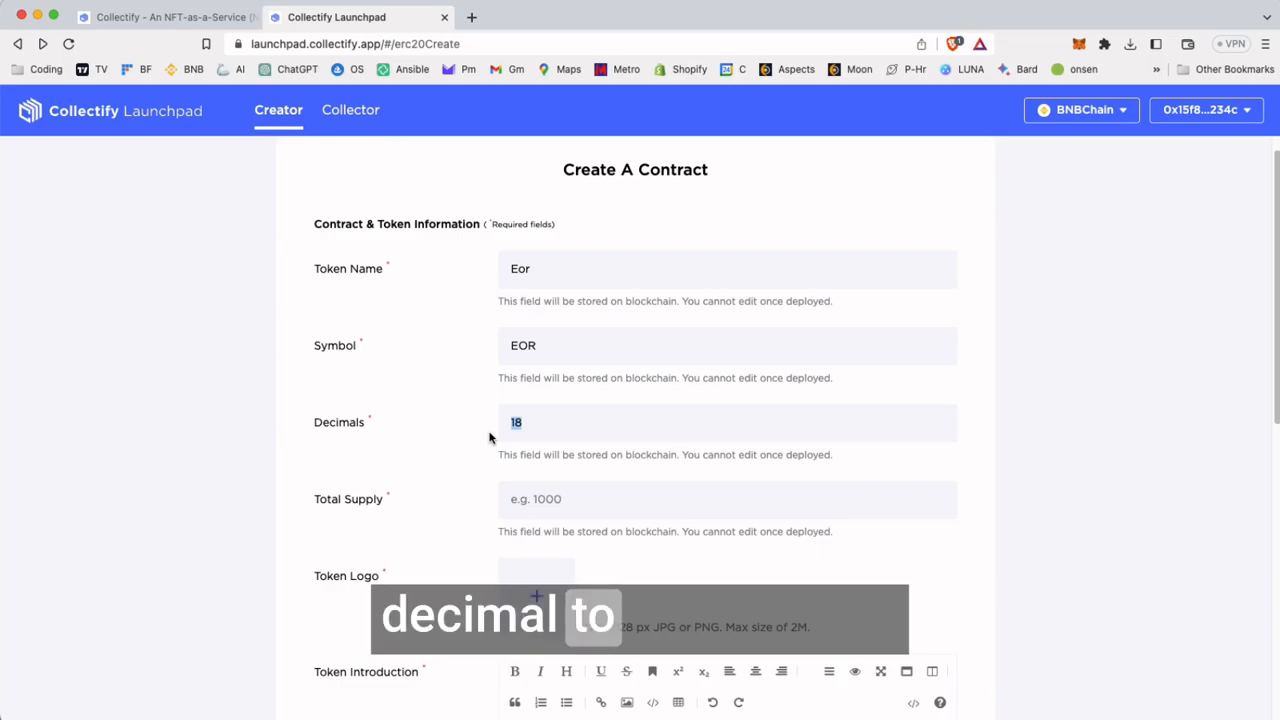
pyautogui.write('2')
pyautogui.click(562, 502)
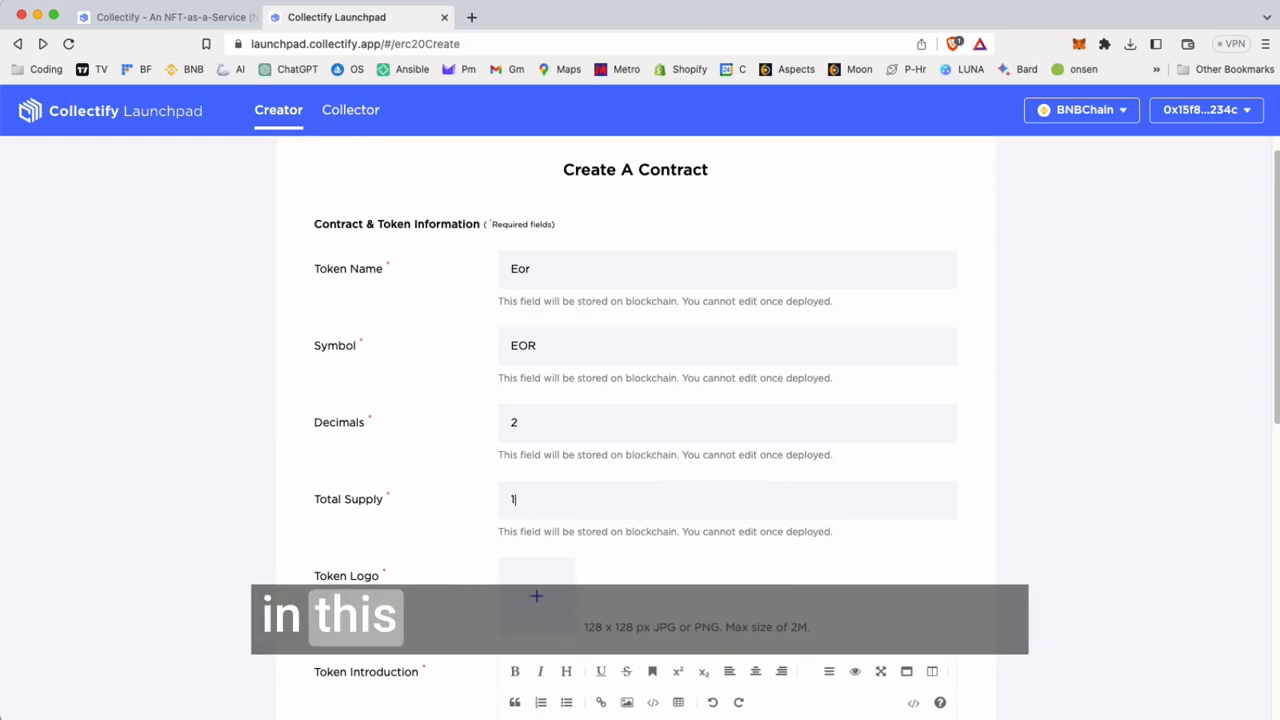
pyautogui.write('000000')
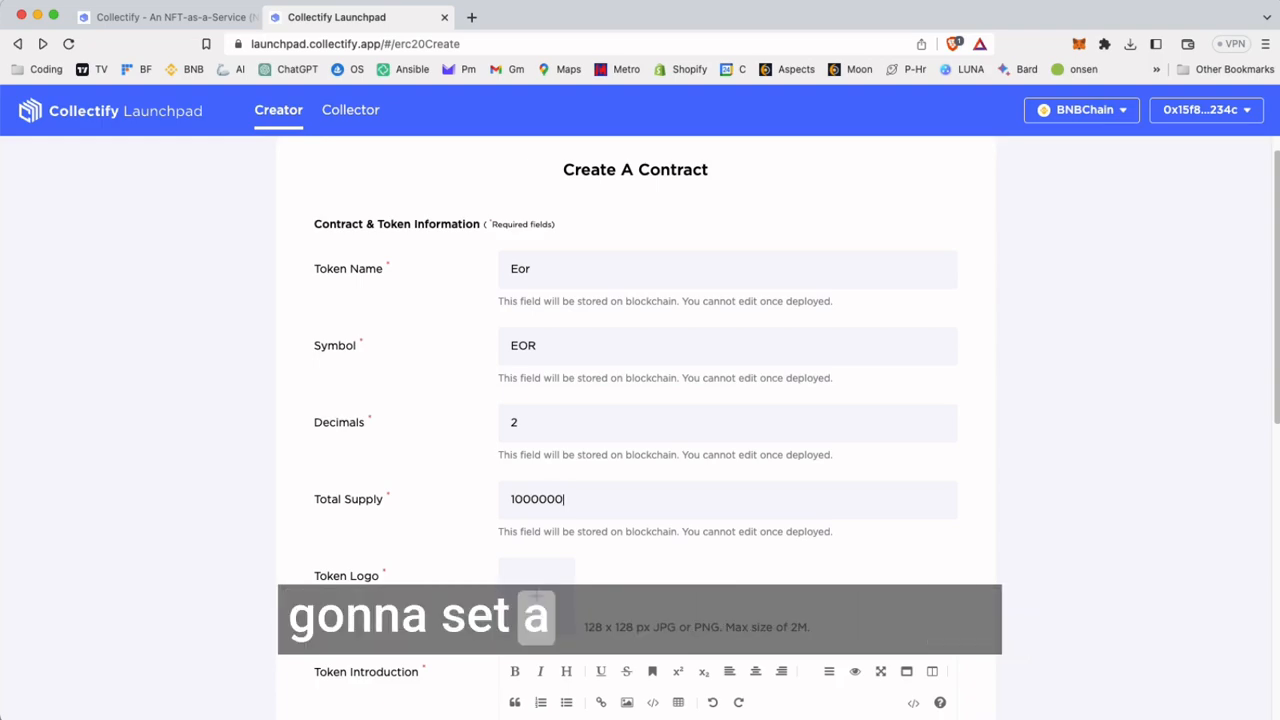
# Upload eor.png from the Desktop as the token logo
pyautogui.scroll(-2, 688, 512)
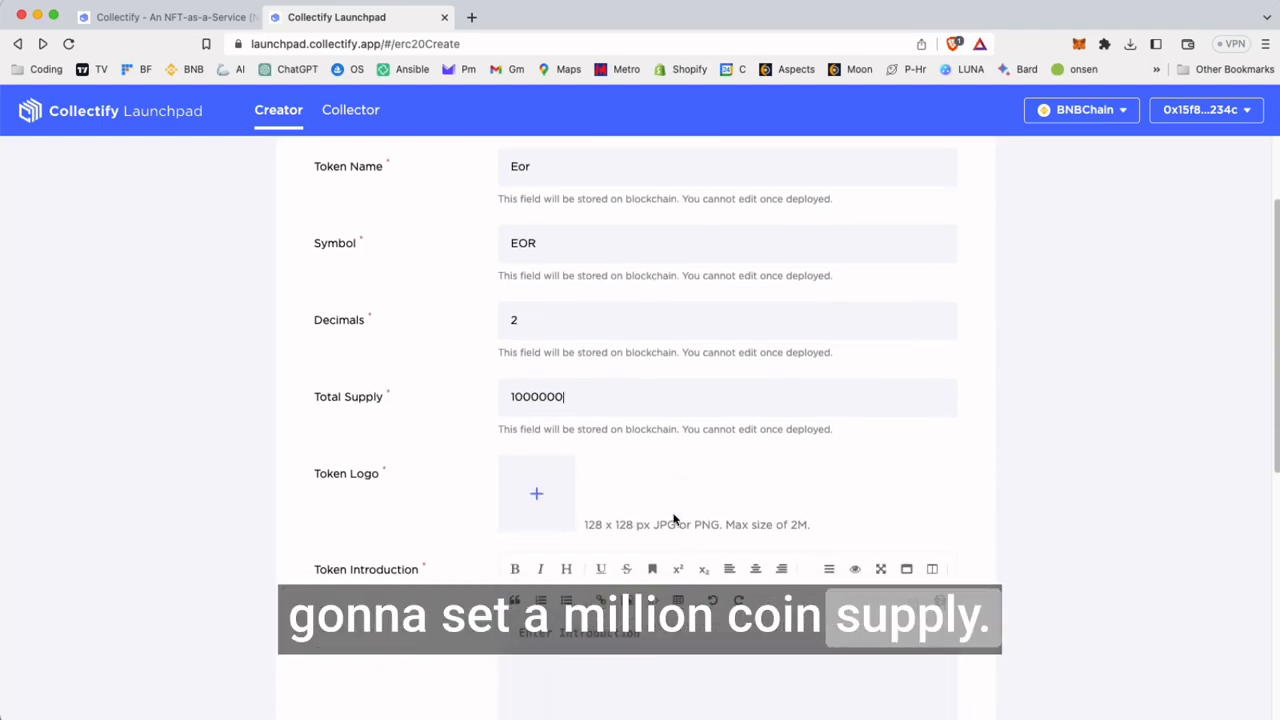
pyautogui.click(531, 497)
pyautogui.click(482, 247)
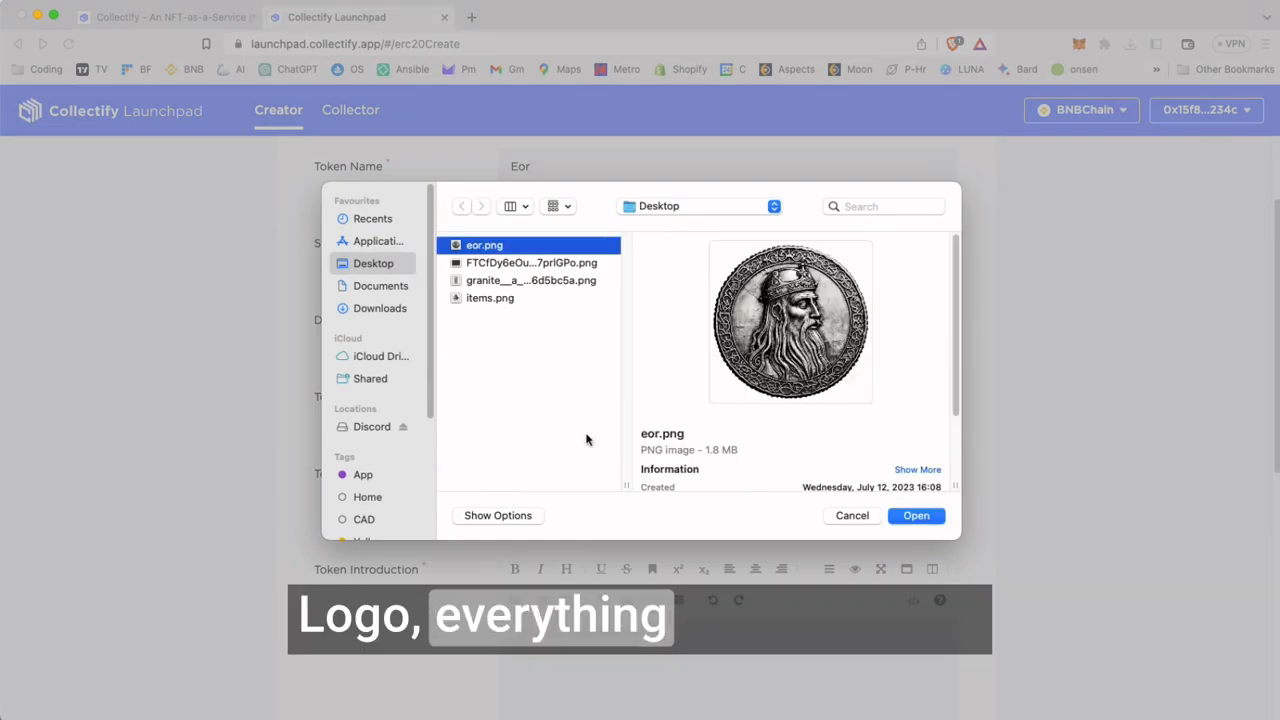
pyautogui.click(914, 516)
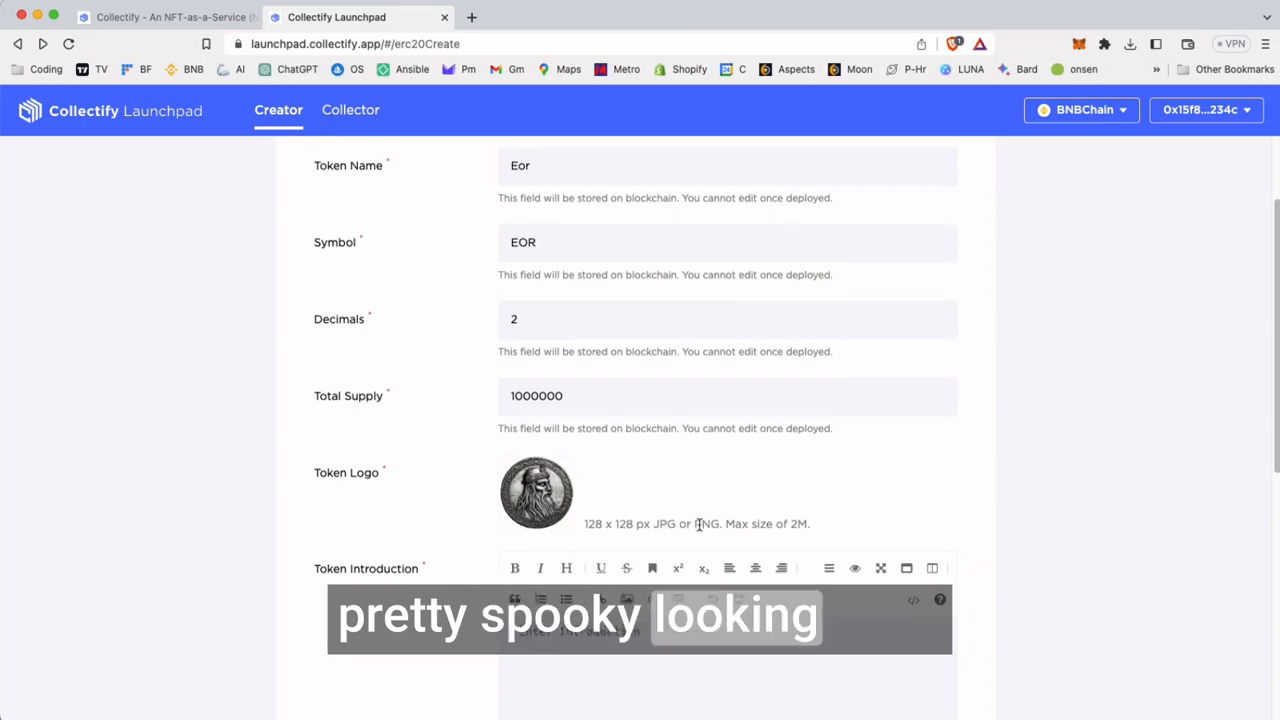
# Write the token introduction "The official Currency of Moorsedge"
pyautogui.scroll(-3, 797, 479)
pyautogui.scroll(-2, 797, 479)
pyautogui.click(562, 419)
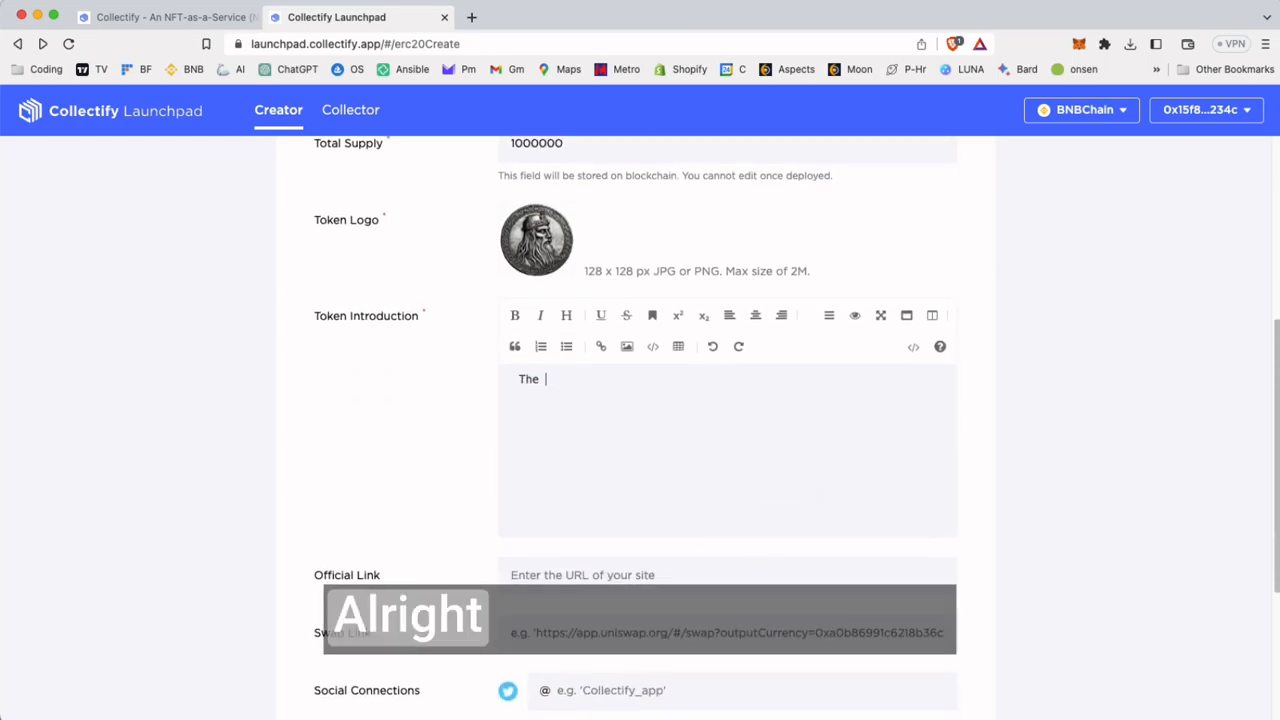
pyautogui.write('The ffficial Currency of Moorsedge')
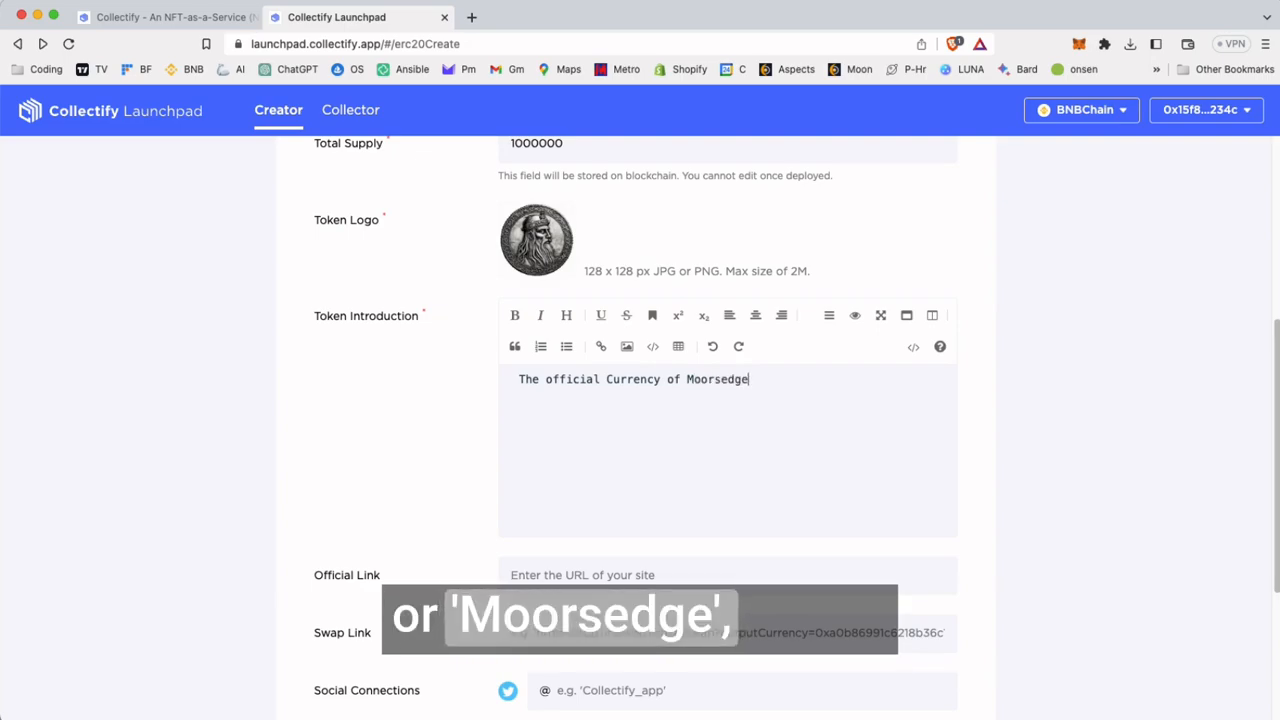
# Create the contract with the optional site, swap and social links left blank, and confirm its deployment in MetaMask
pyautogui.scroll(-5, 571, 434)
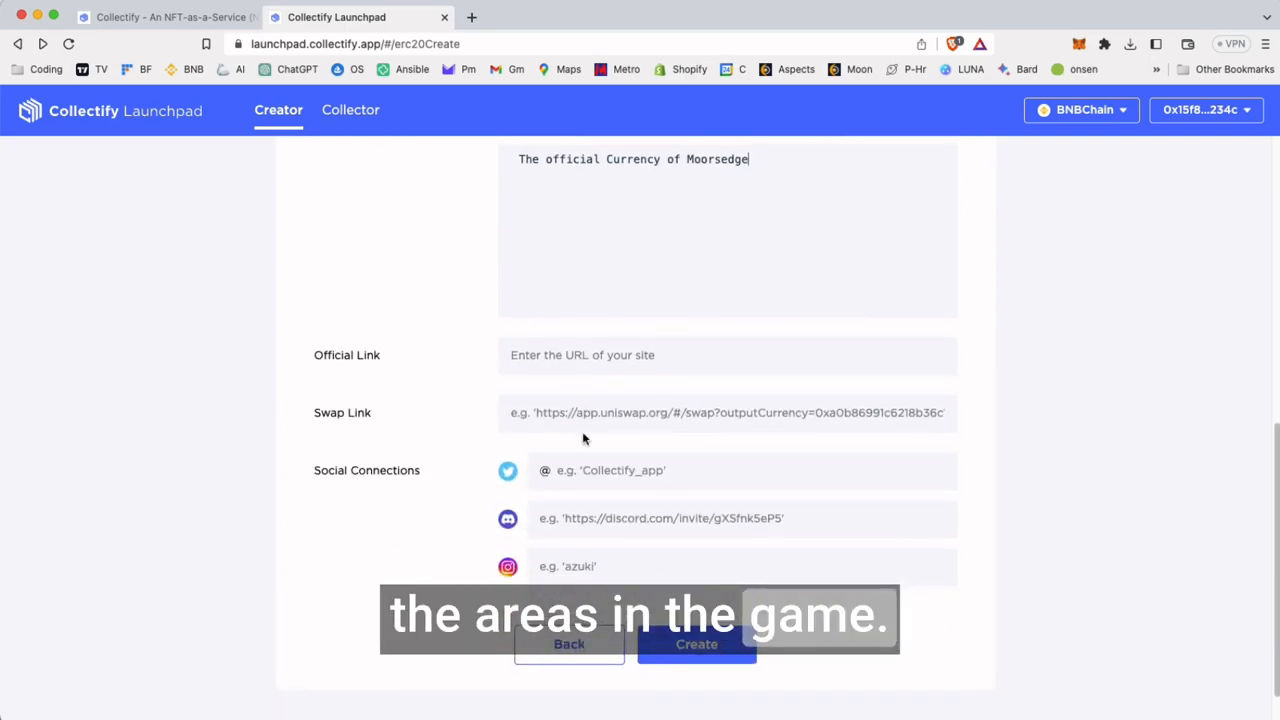
pyautogui.scroll(10, 843, 374)
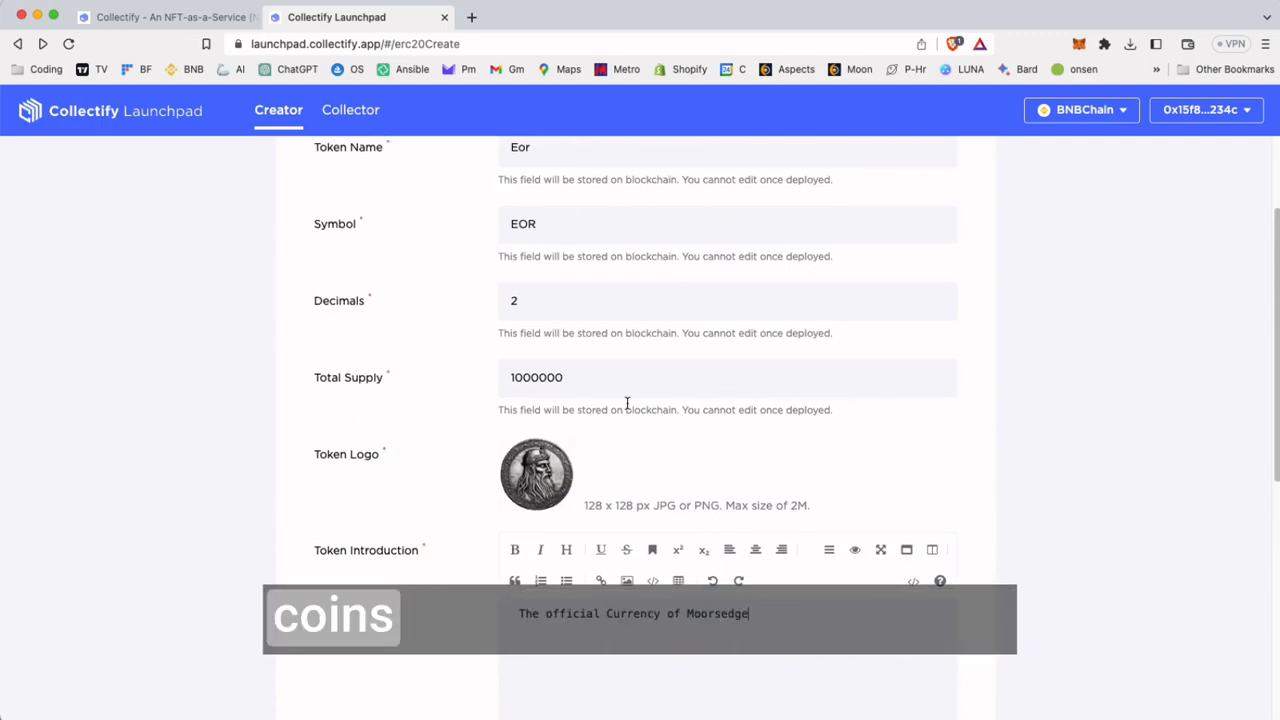
pyautogui.scroll(-6, 642, 455)
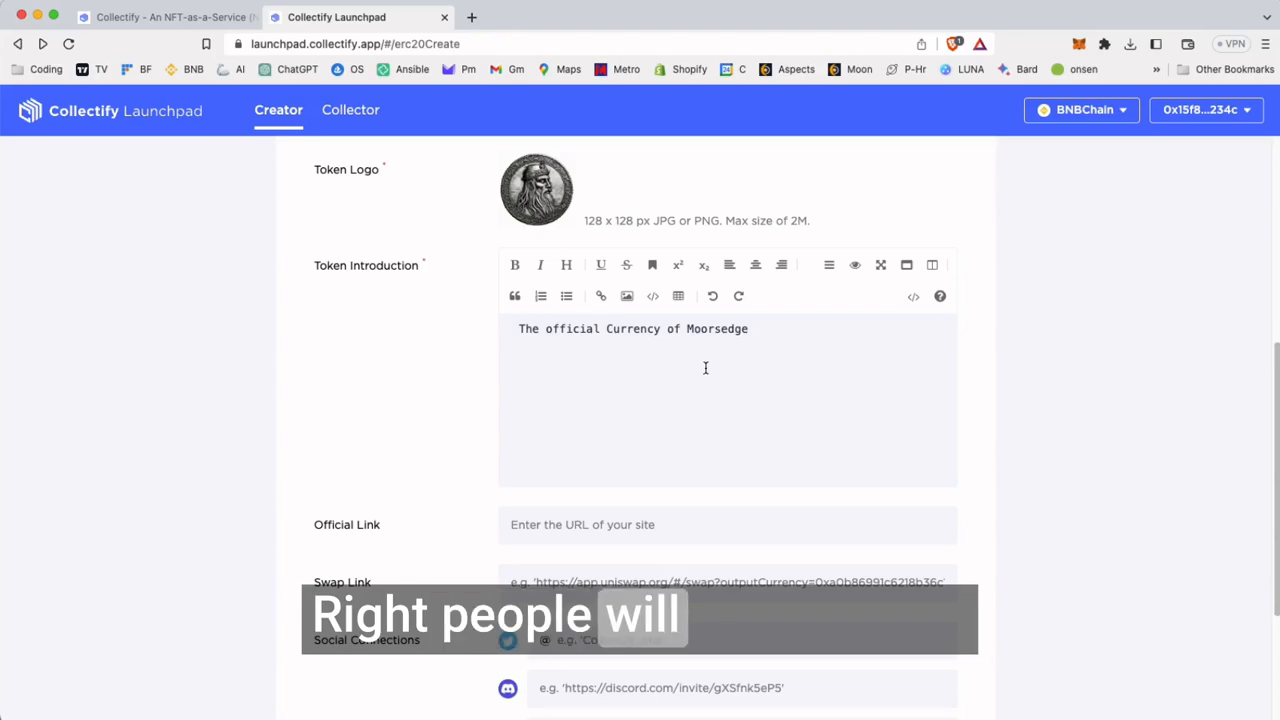
pyautogui.scroll(-2, 687, 485)
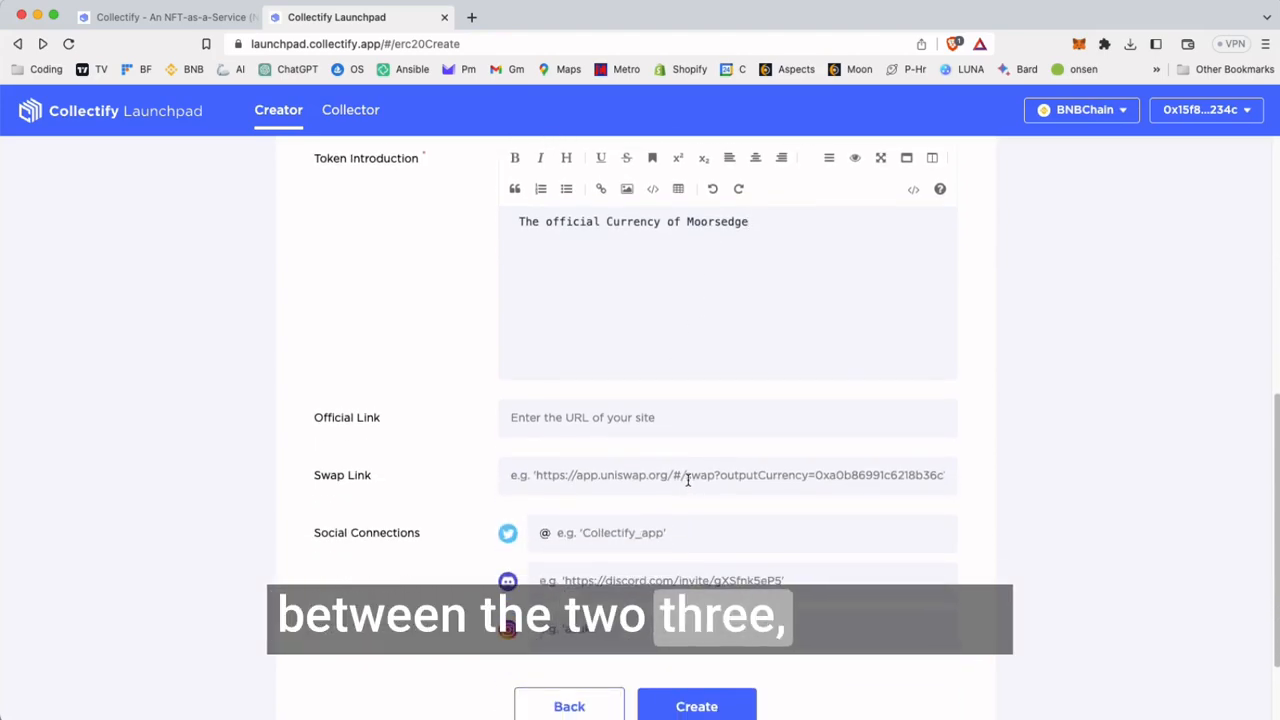
pyautogui.click(568, 417)
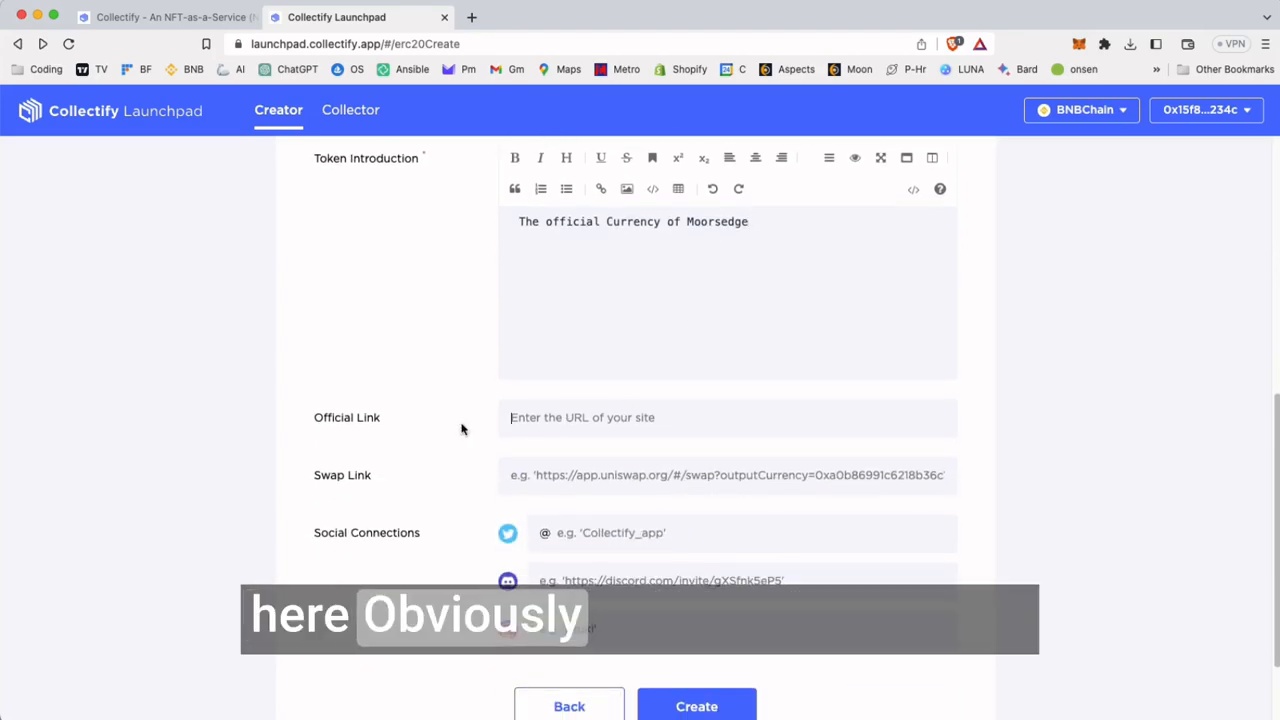
pyautogui.scroll(-1, 777, 514)
pyautogui.click(745, 443)
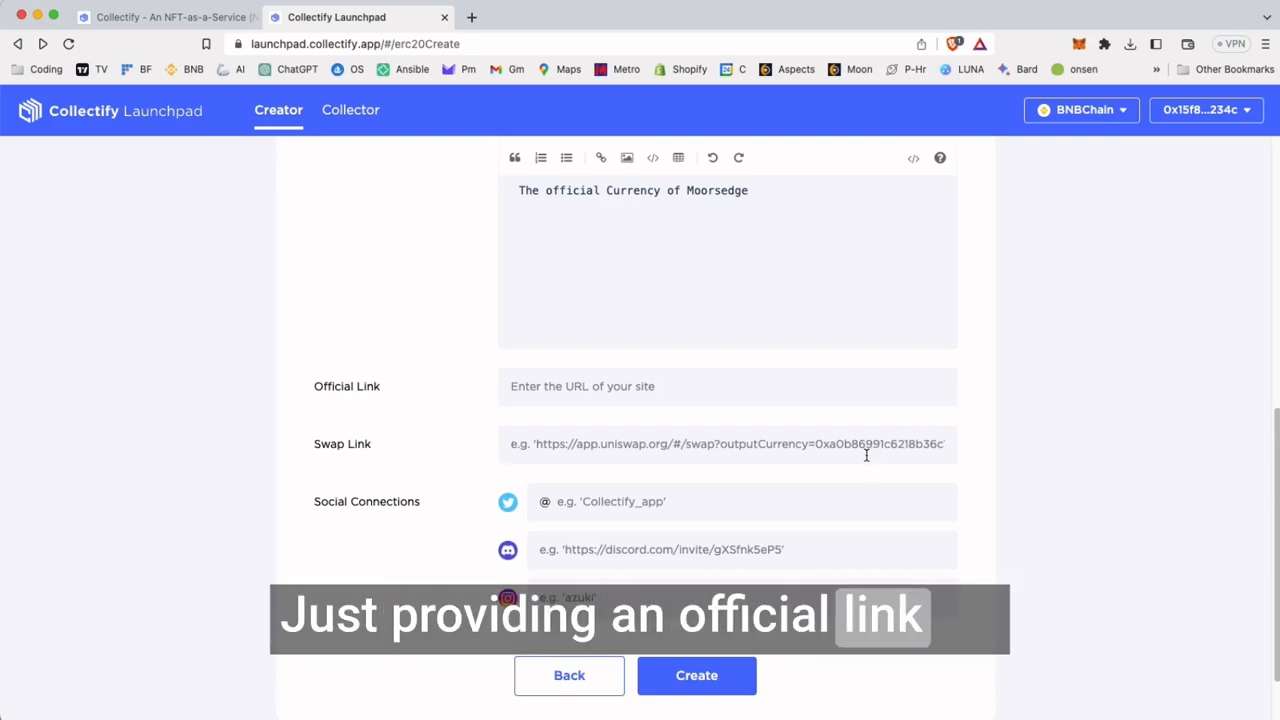
pyautogui.click(710, 680)
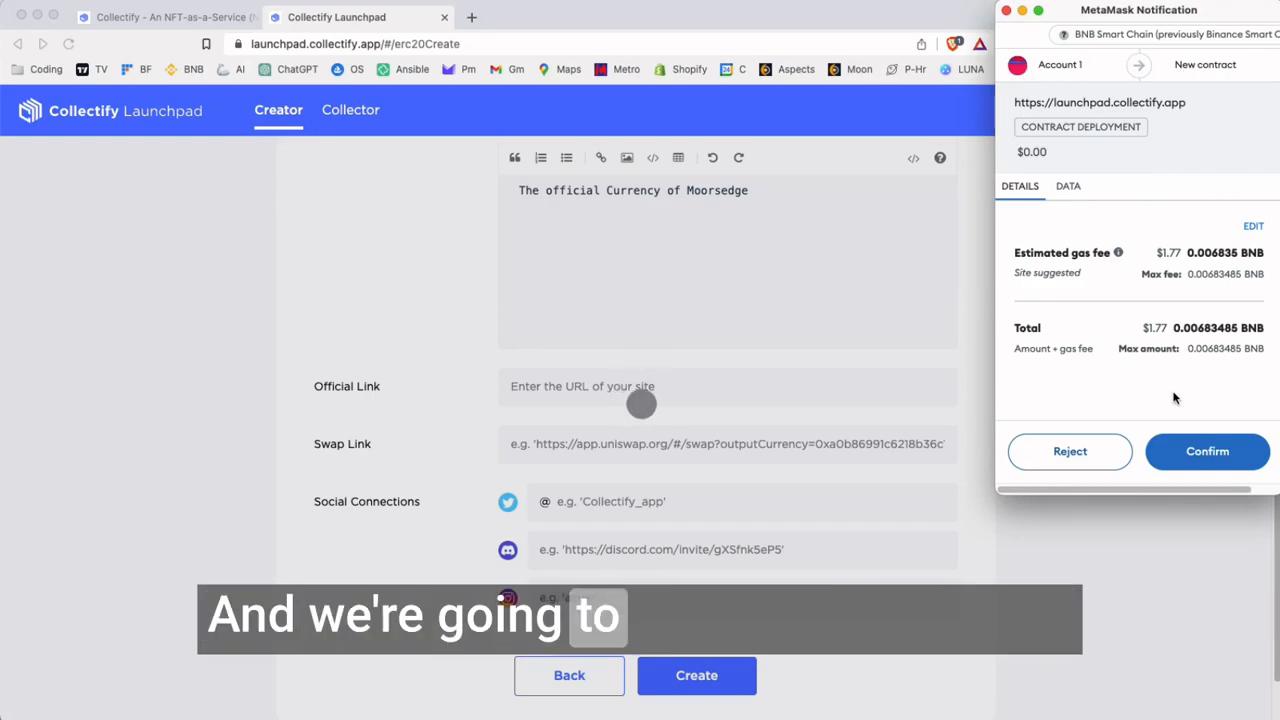
pyautogui.click(1200, 451)
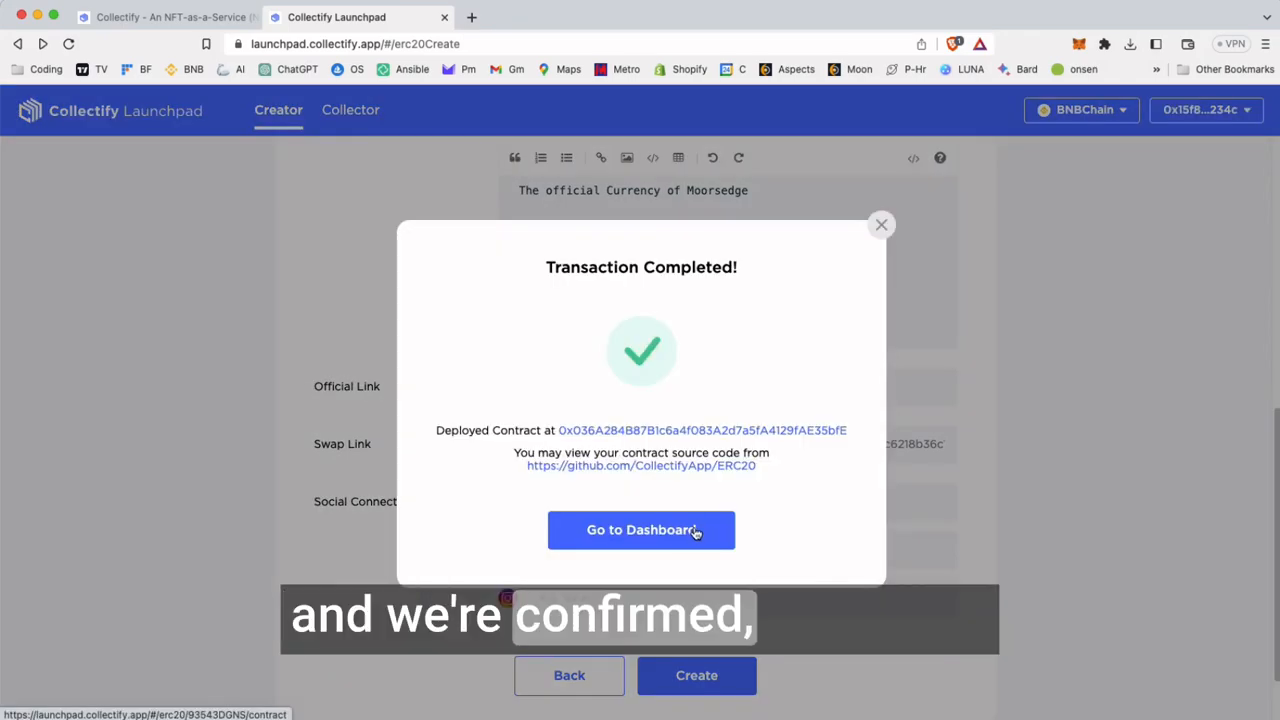
# Open the deployed contract's dashboard and review its contract details
pyautogui.click(694, 533)
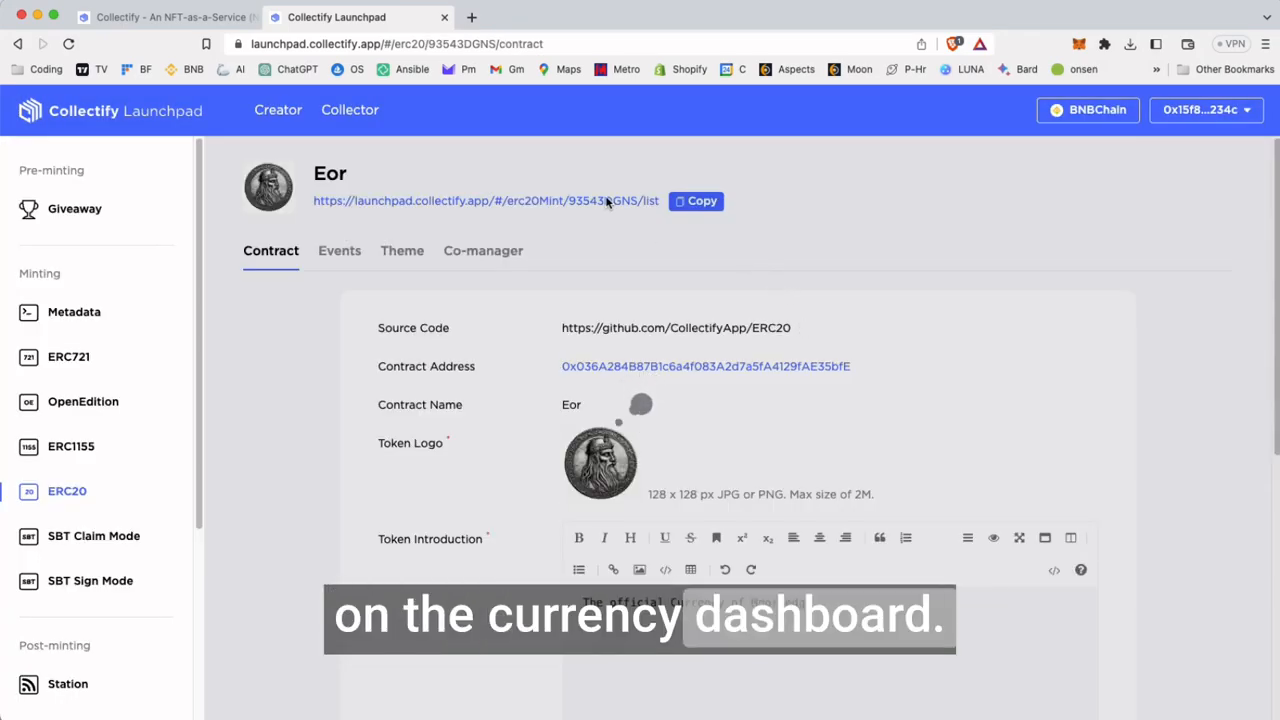
pyautogui.scroll(-3, 749, 394)
pyautogui.scroll(3, 717, 394)
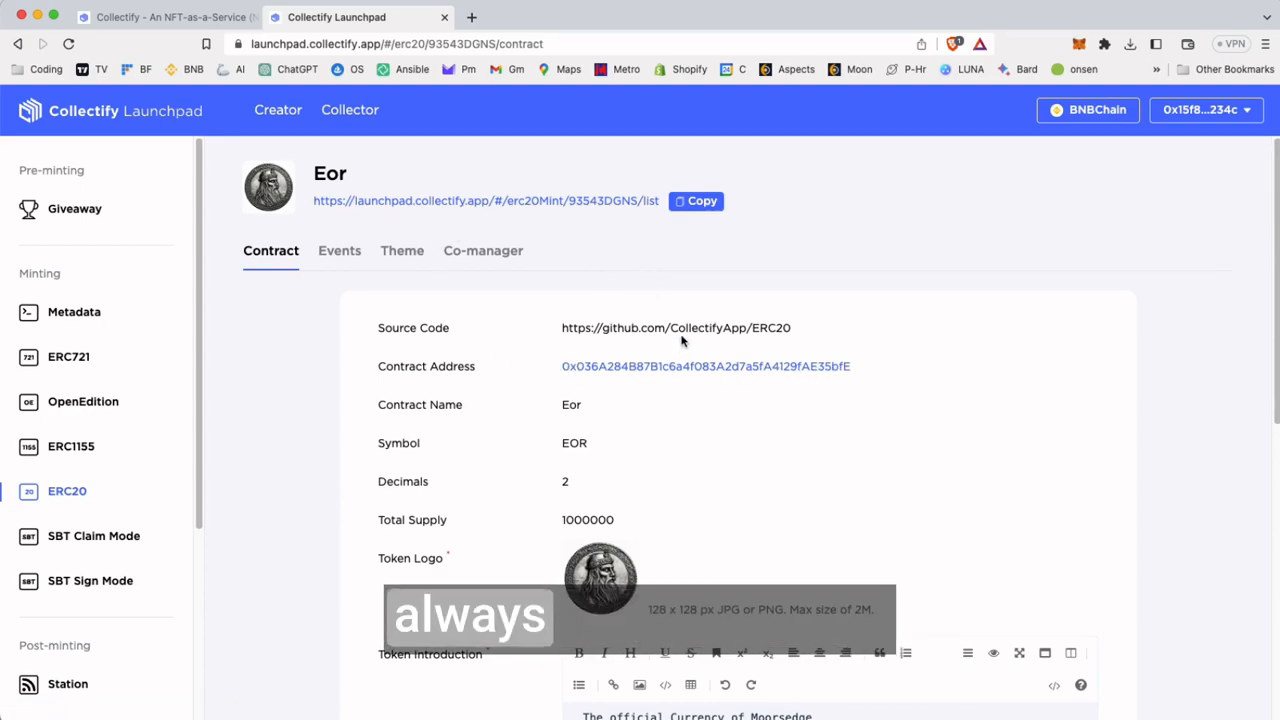
pyautogui.scroll(-3, 794, 434)
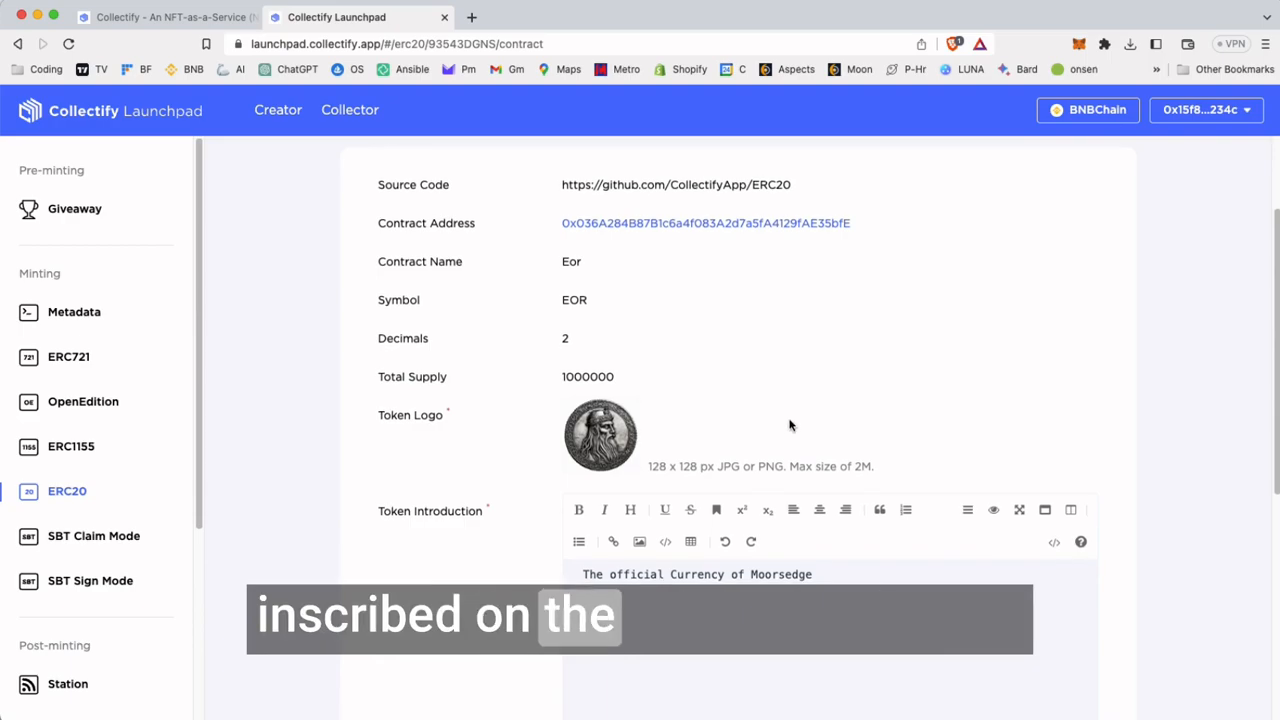
# Review the Eor contract details, including the token logo, introduction, official link, swap link and social connections
pyautogui.scroll(-3, 785, 420)
pyautogui.scroll(-2, 465, 445)
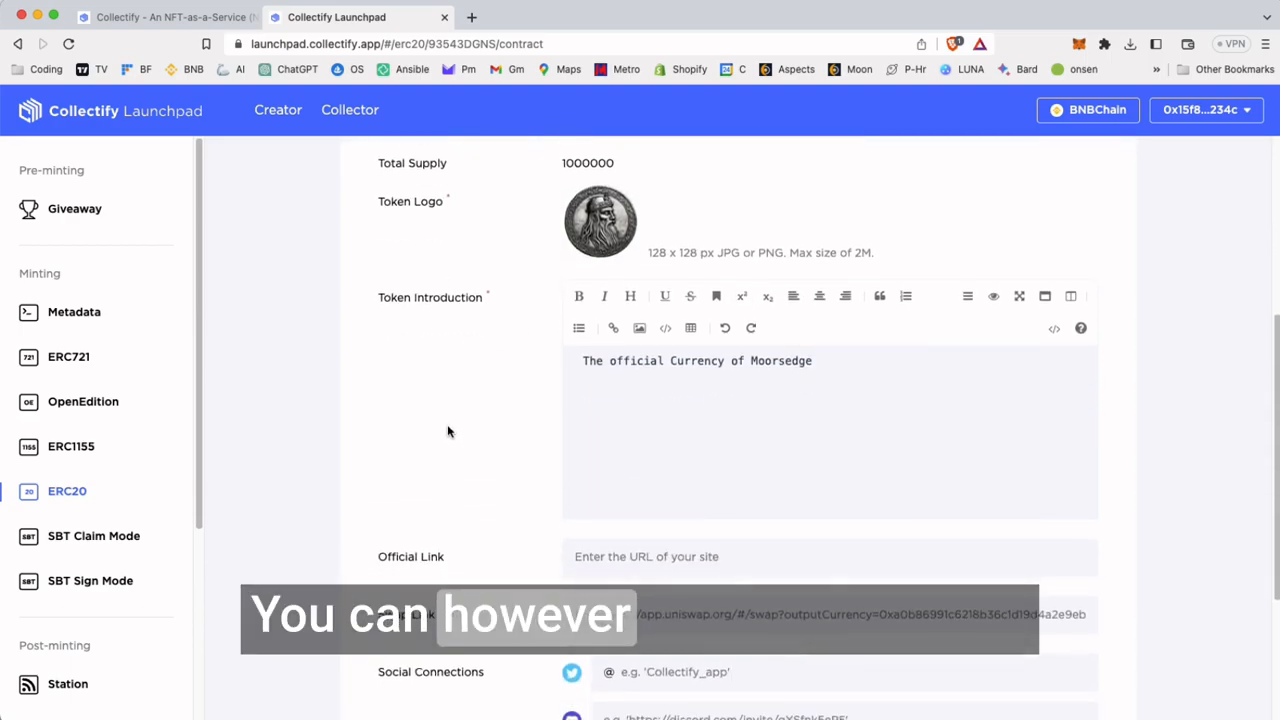
pyautogui.scroll(-3, 706, 477)
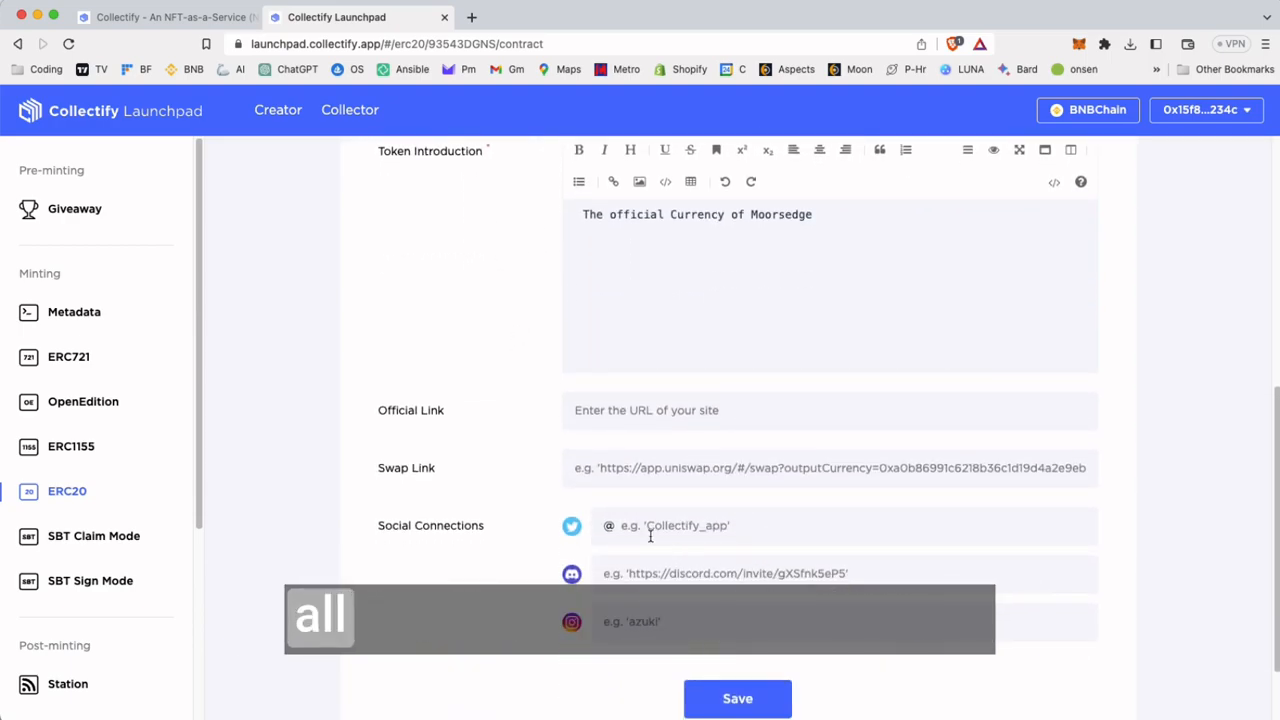
pyautogui.scroll(4, 807, 524)
pyautogui.scroll(6, 807, 524)
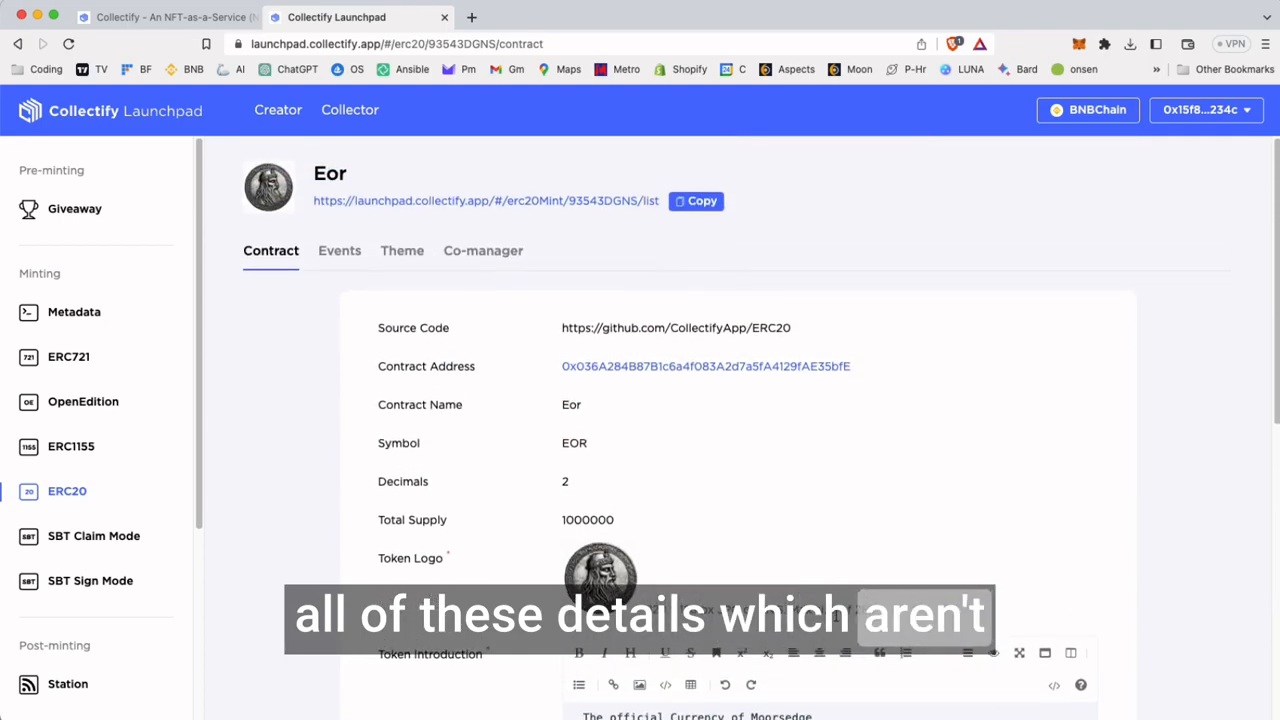
# Open Eor's public claim page from its link, review it, and return to the contract dashboard
pyautogui.keyDown('super'); pyautogui.click(437, 203); pyautogui.keyUp('super')
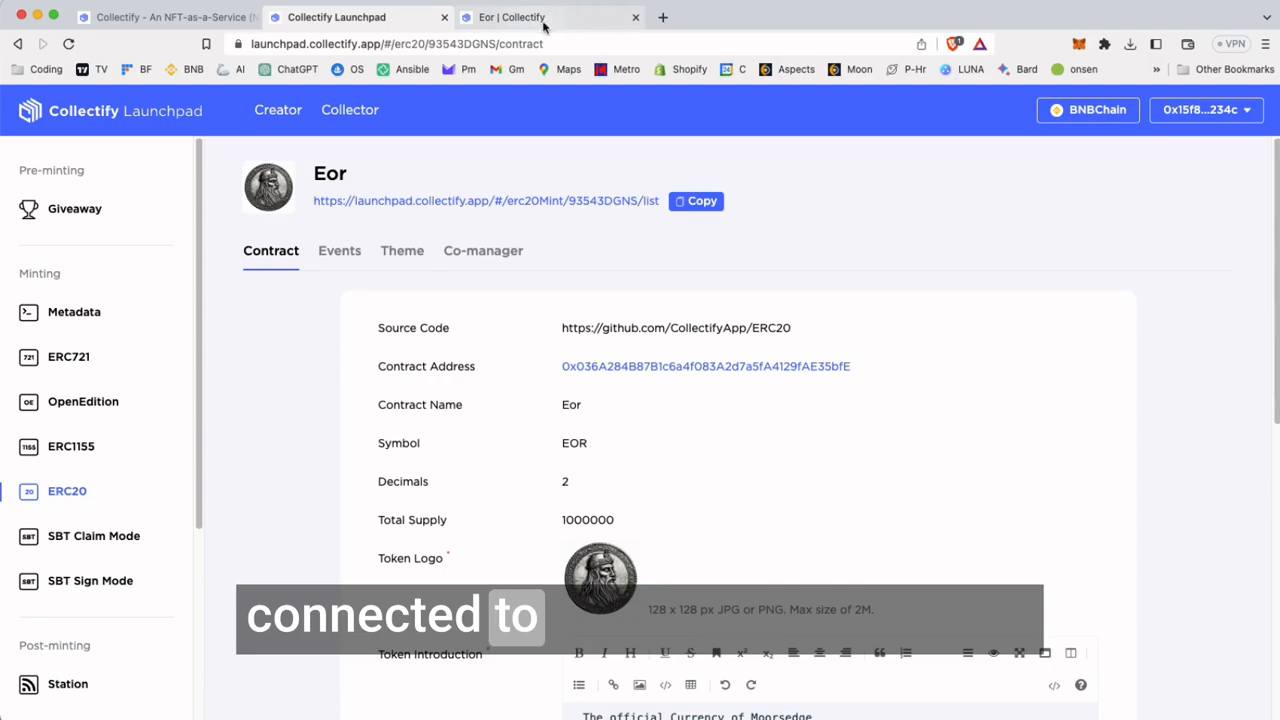
pyautogui.click(530, 18)
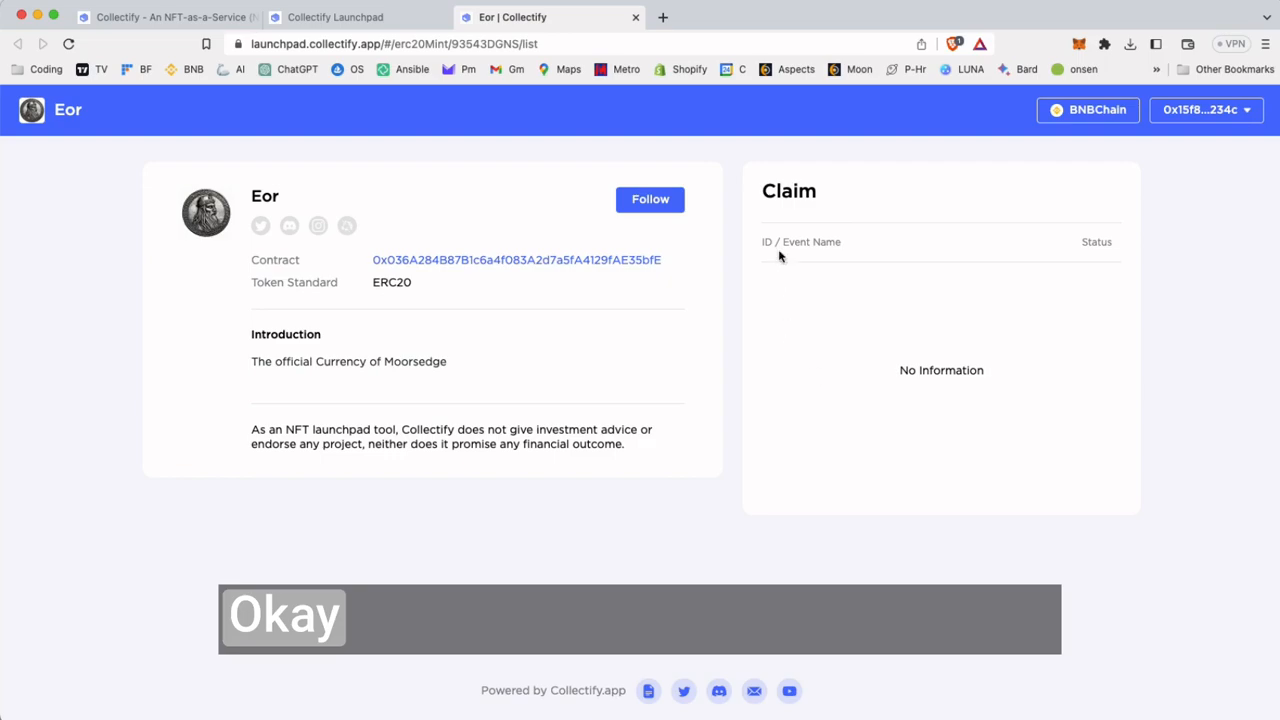
pyautogui.click(350, 17)
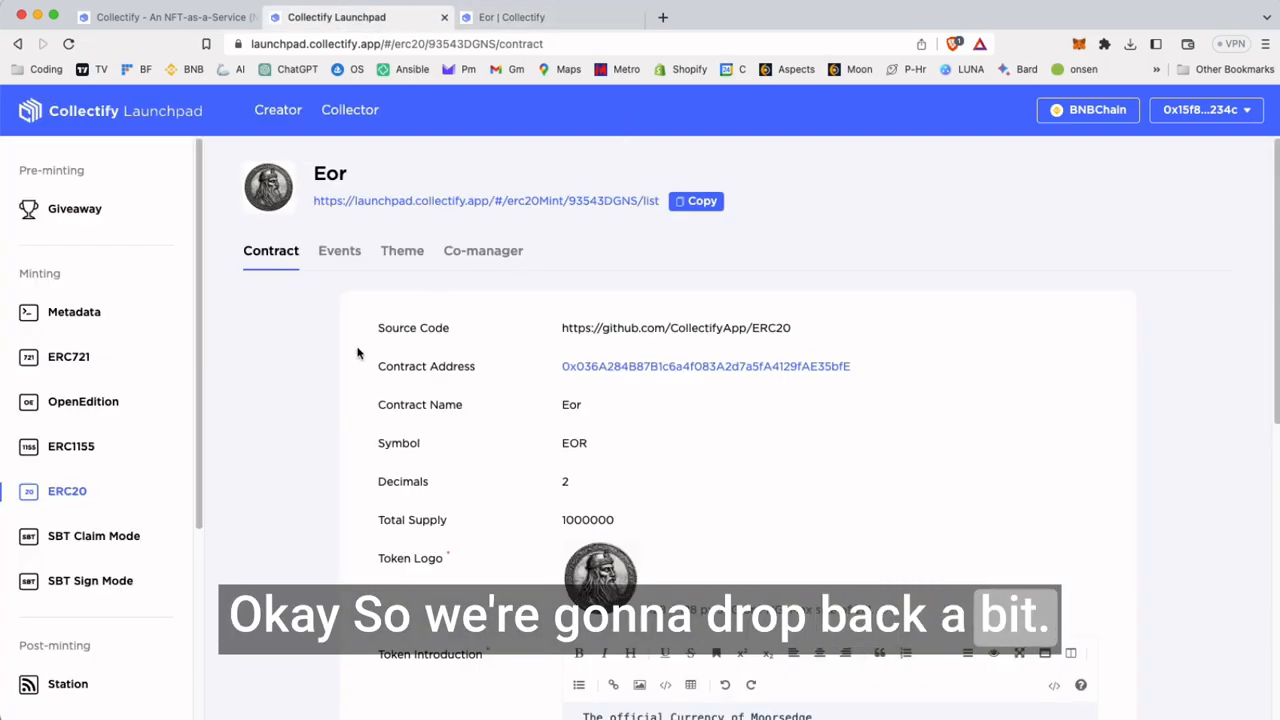
# Open the token's events list and compare it with the claim section of the public page
pyautogui.click(339, 251)
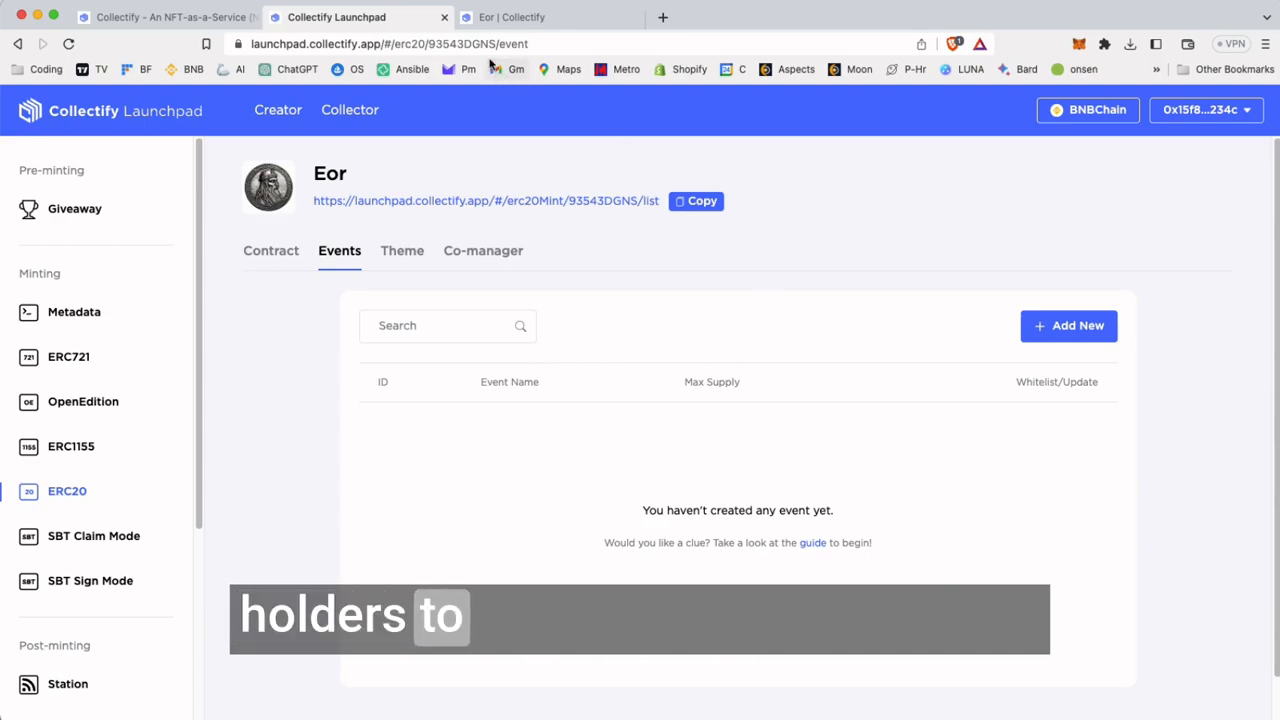
pyautogui.click(511, 20)
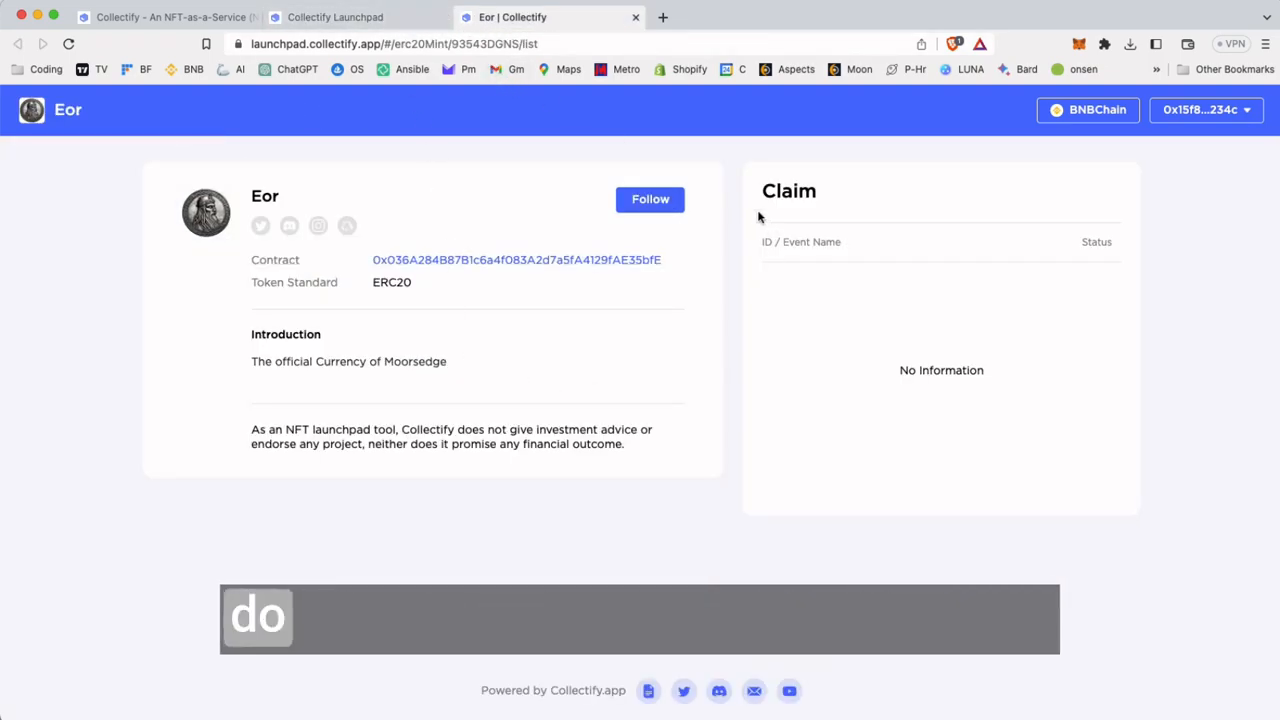
pyautogui.click(320, 18)
# Add a new event named Coin Drop with a max supply of 500000 and a max claim of 1000 per wallet
pyautogui.click(1075, 327)
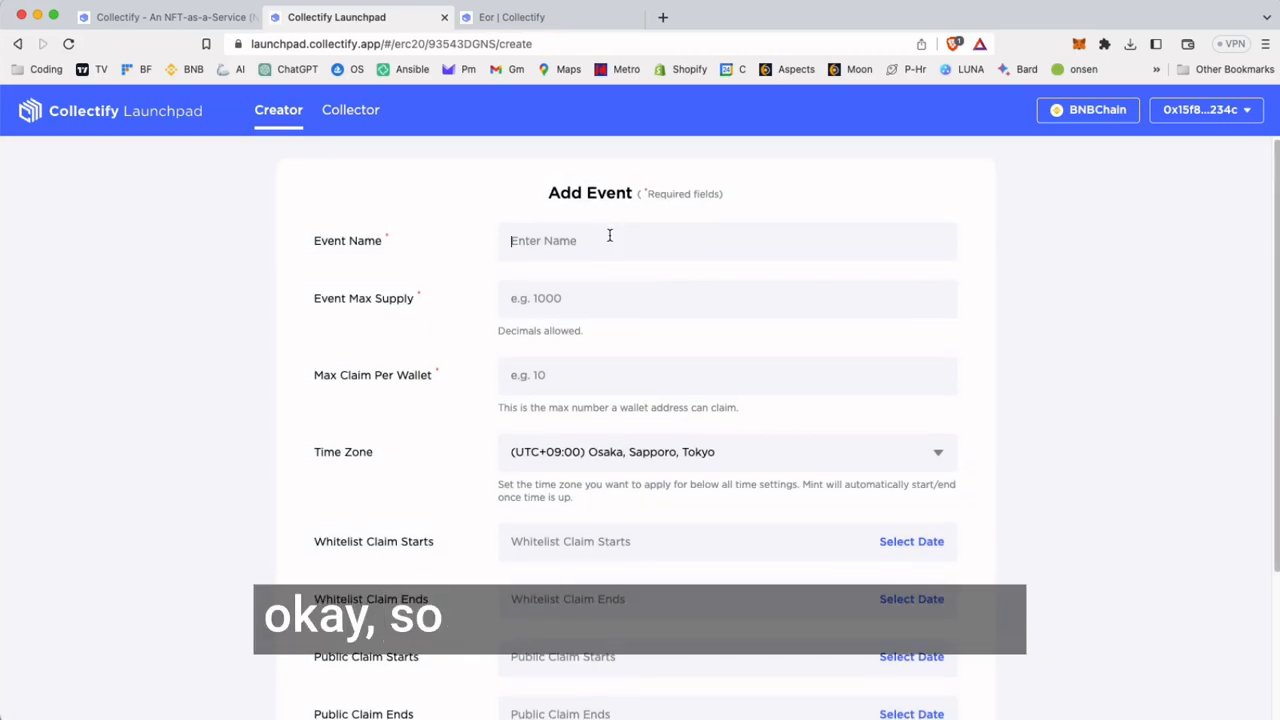
pyautogui.write('Coin Drop')
pyautogui.press('Tab')
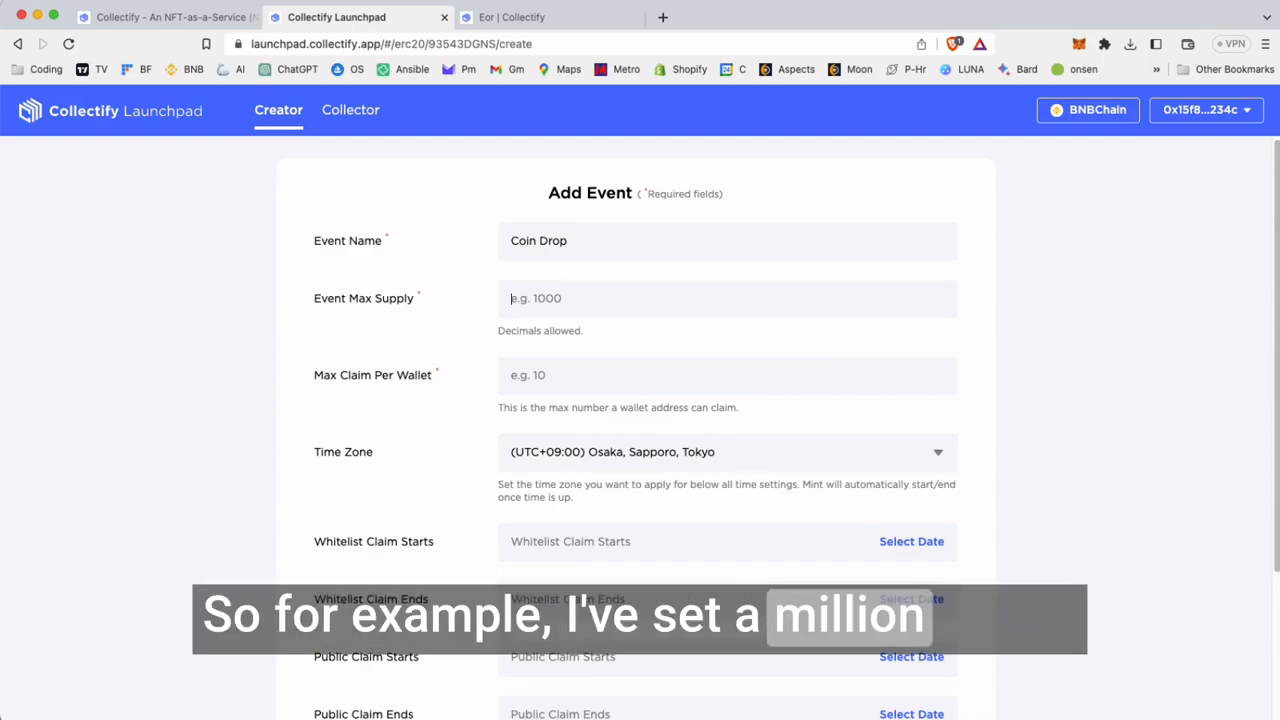
pyautogui.write('500000')
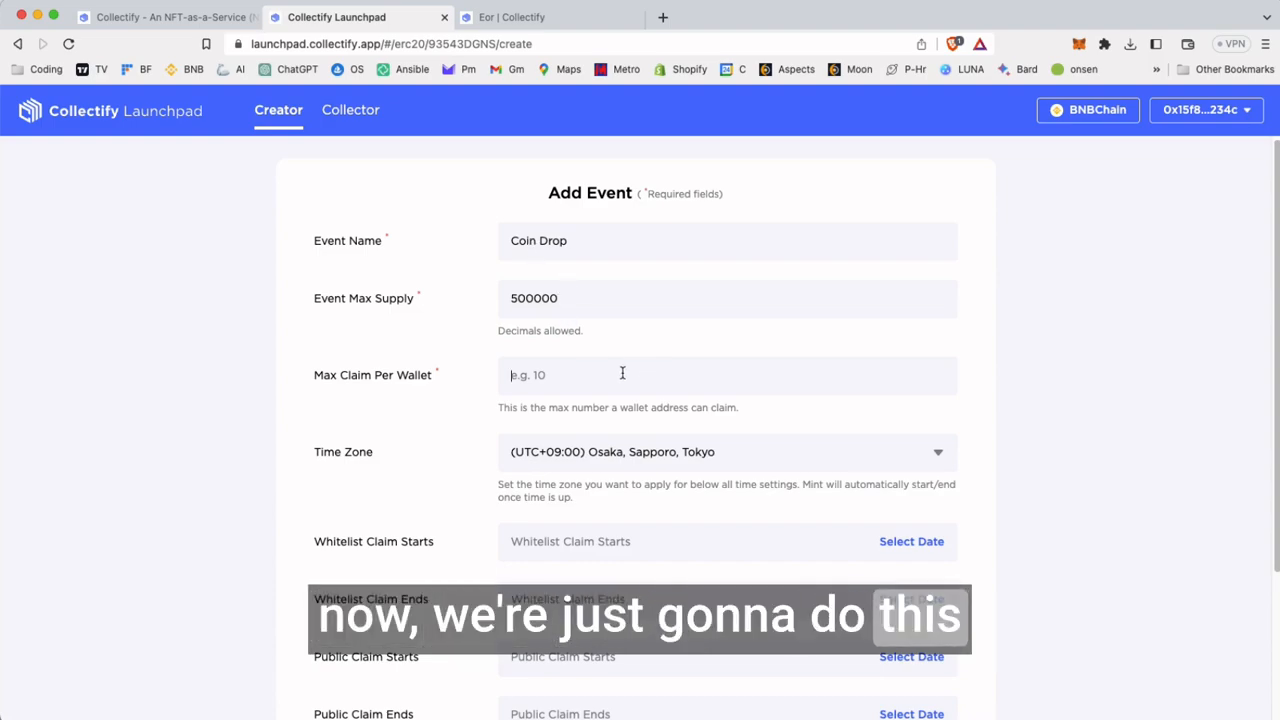
pyautogui.write('100')
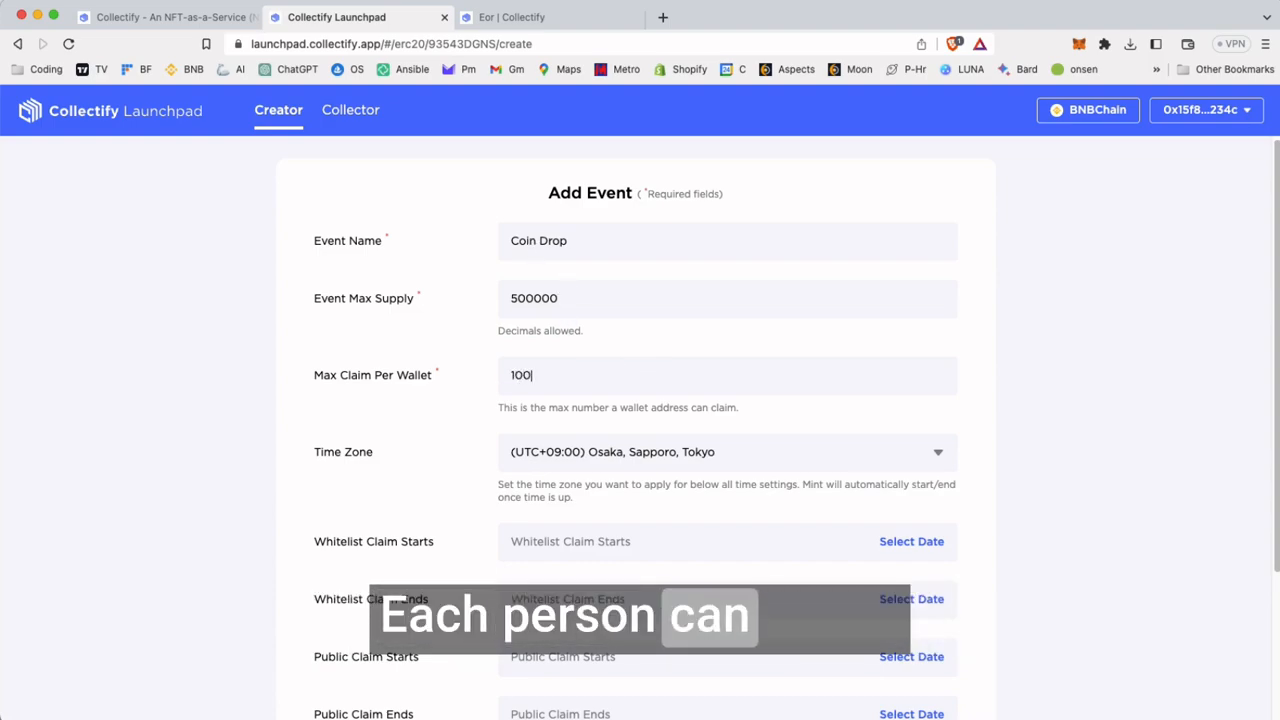
pyautogui.write('0')
pyautogui.scroll(-1, 767, 368)
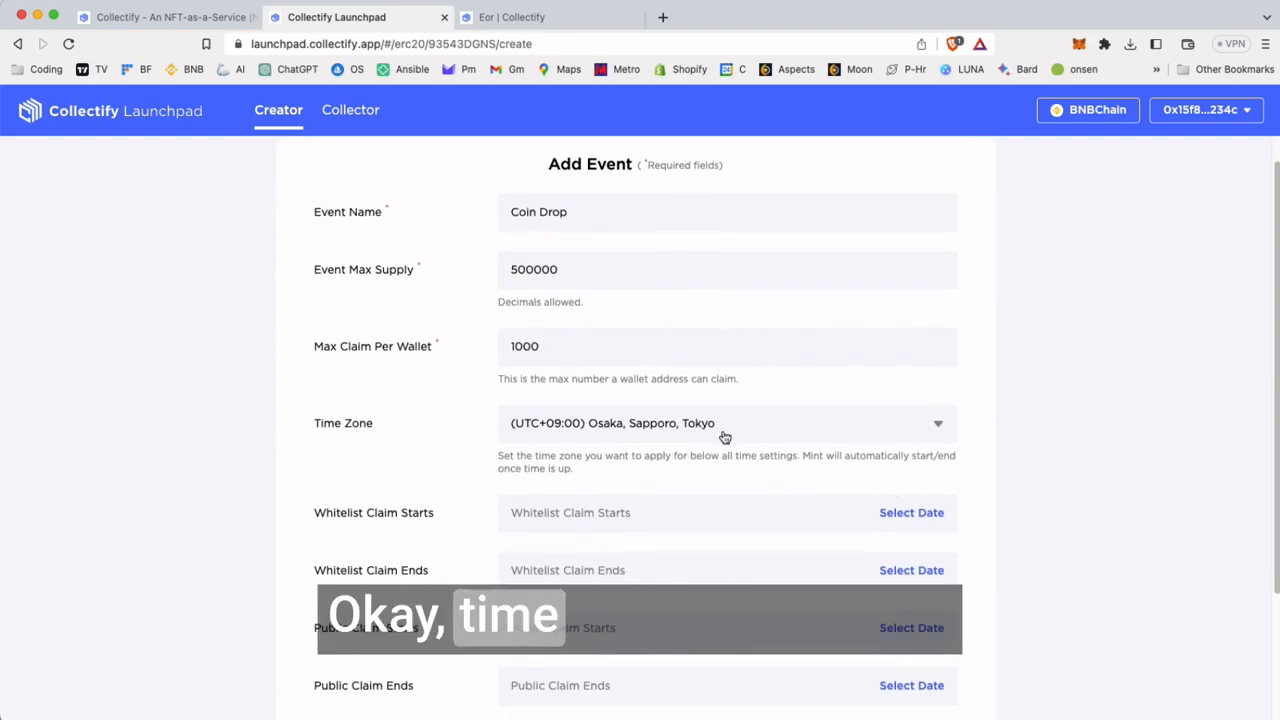
# Examine the start and end date fields offered for the whitelist and public claims
pyautogui.scroll(-5, 1109, 486)
pyautogui.moveTo(316, 366); pyautogui.dragTo(434, 372)
pyautogui.moveTo(315, 426); pyautogui.dragTo(429, 432)
pyautogui.click(406, 500)
pyautogui.tripleClick(324, 483)
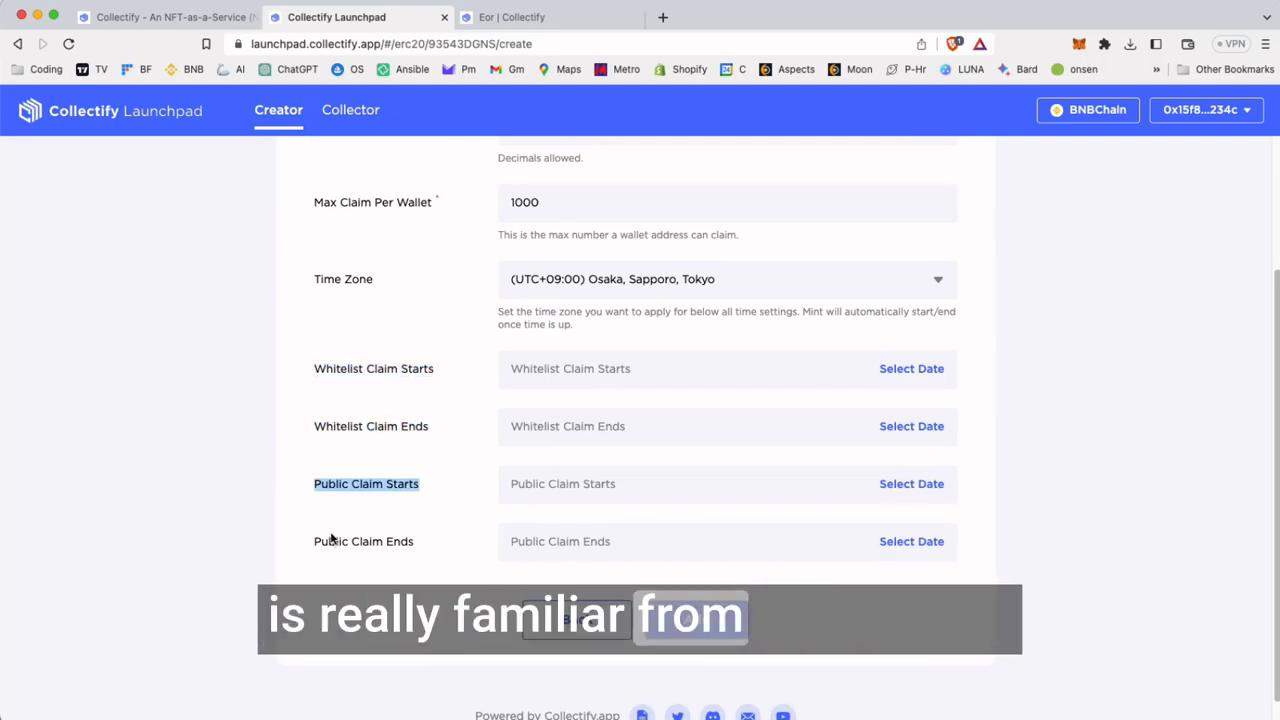
pyautogui.click(1211, 387)
pyautogui.click(911, 368)
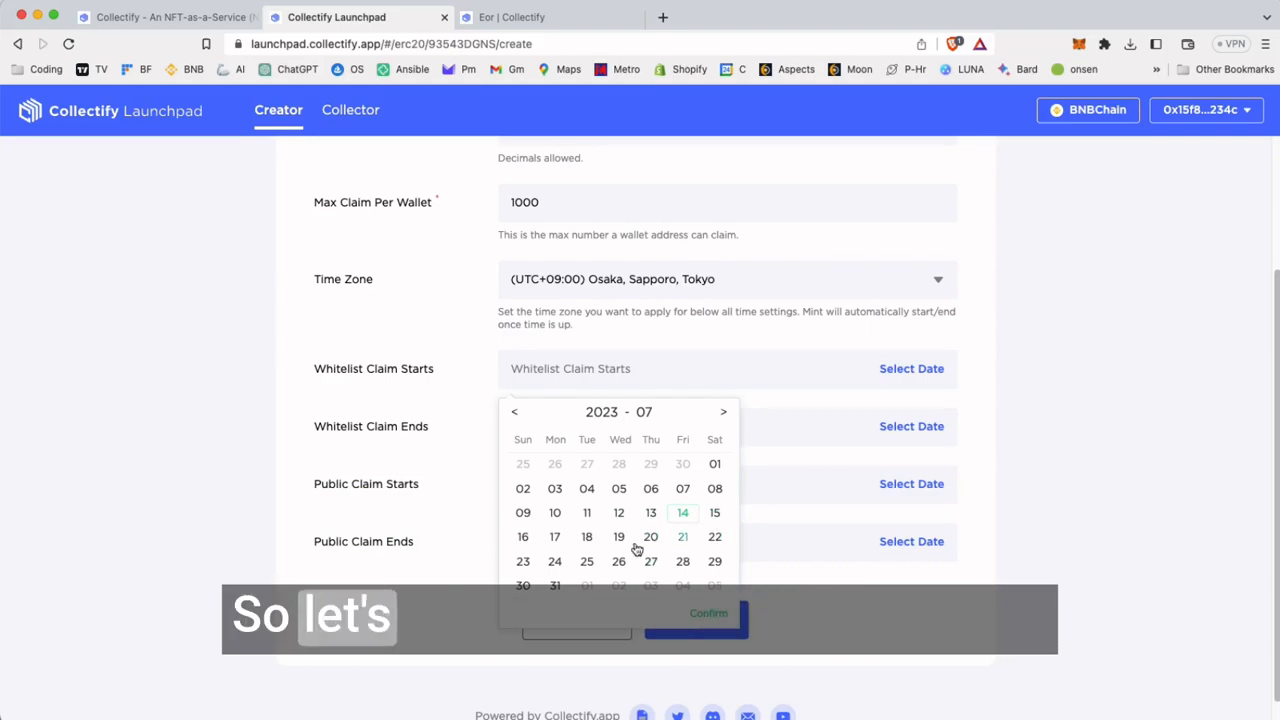
pyautogui.click(522, 537)
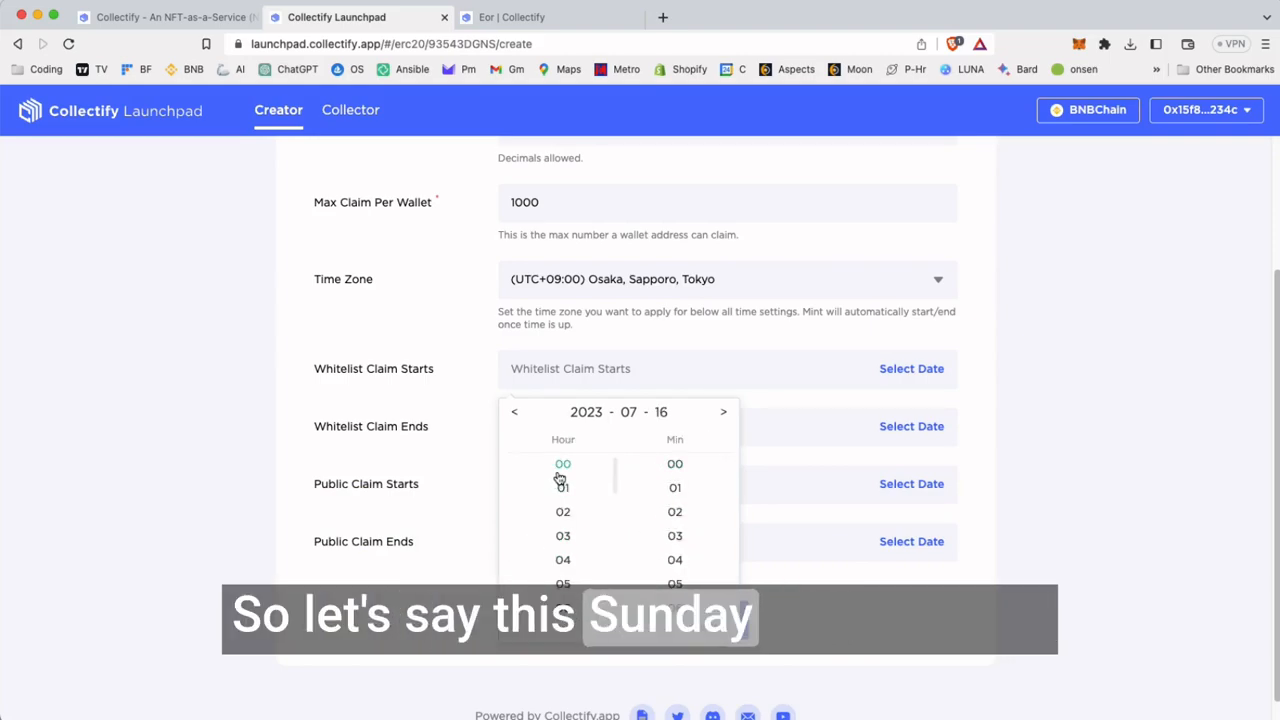
pyautogui.click(589, 513)
pyautogui.scroll(-3, 583, 578)
pyautogui.click(575, 563)
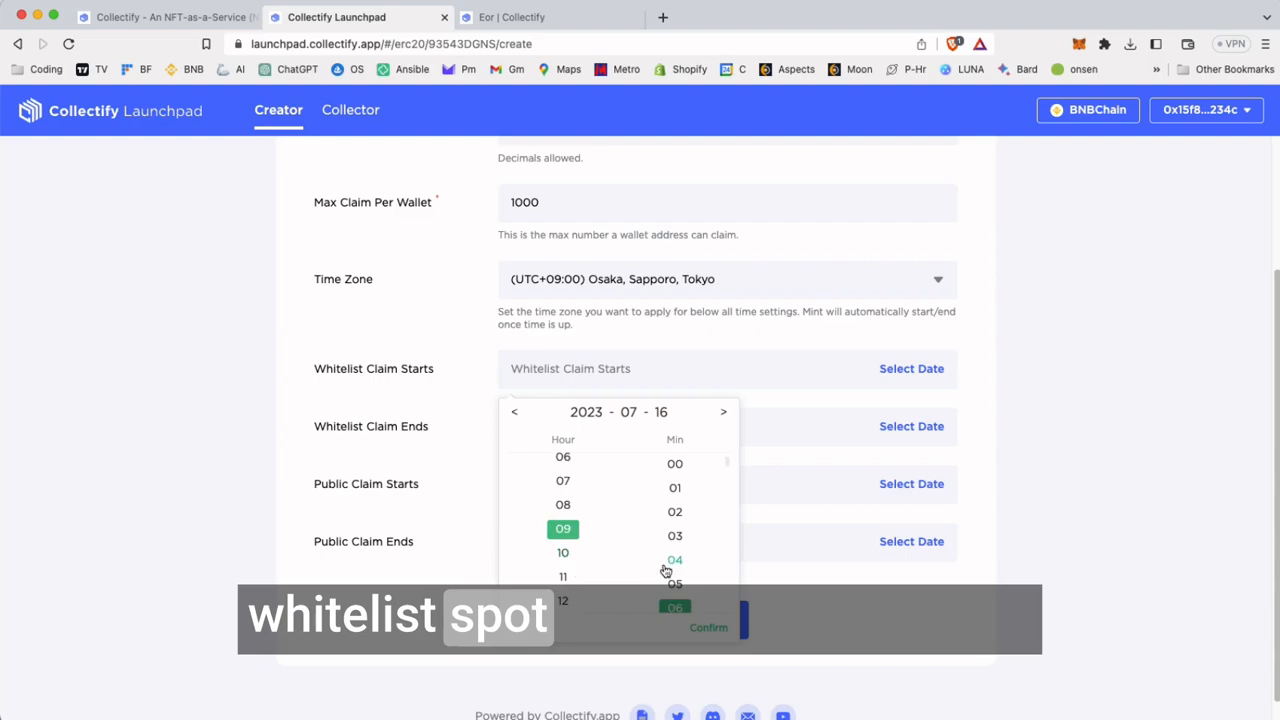
pyautogui.click(675, 464)
pyautogui.click(710, 626)
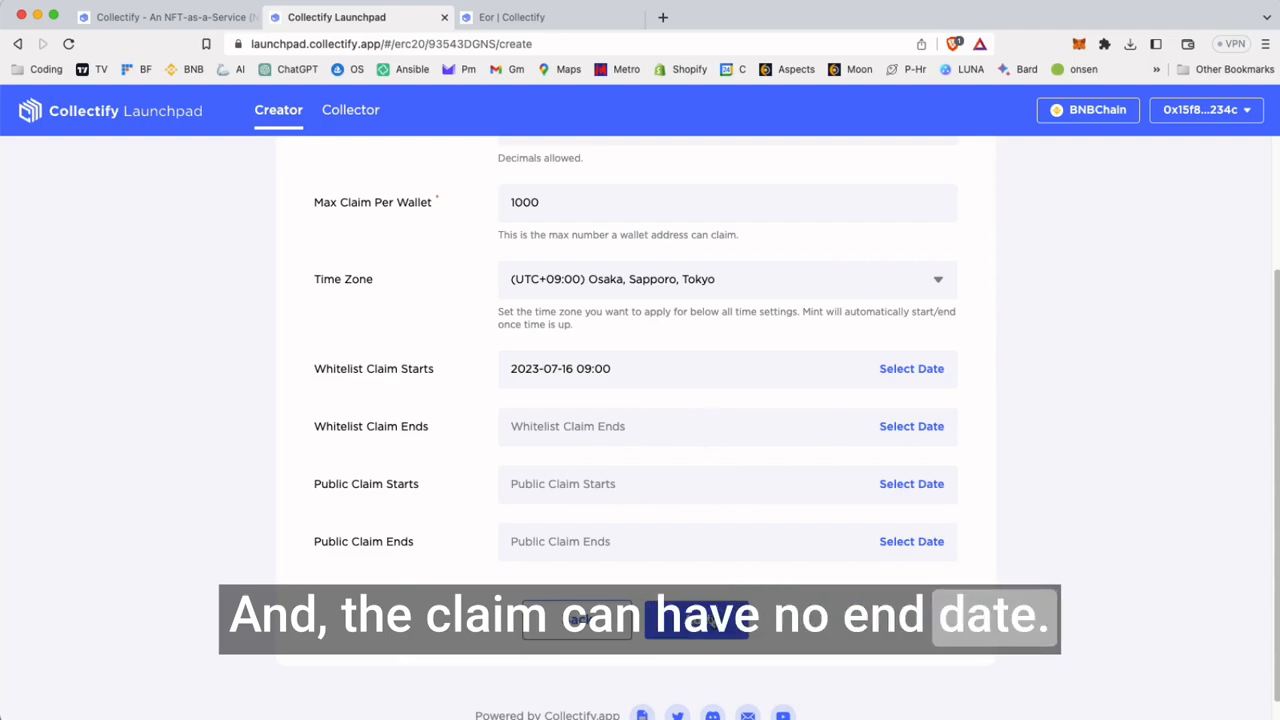
# Check the Coin Drop event's supply, claim limit, time zone and claim date settings
pyautogui.scroll(2, 651, 197)
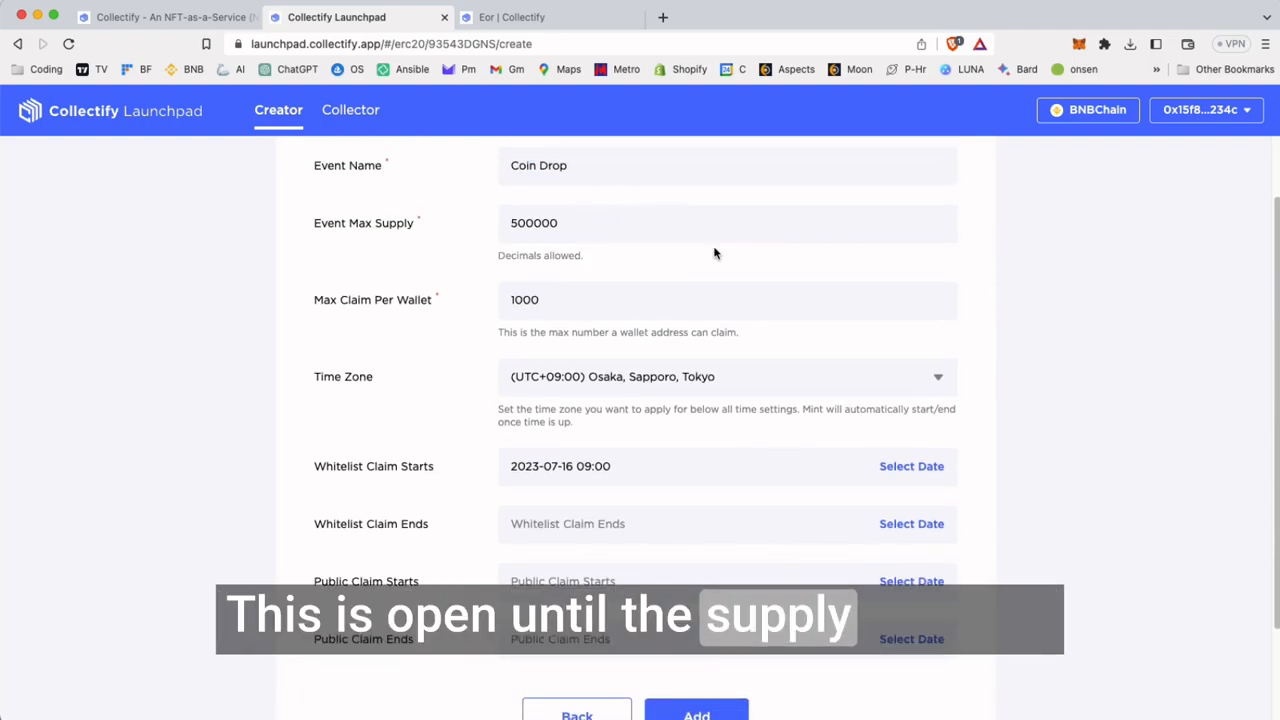
pyautogui.scroll(-1, 800, 621)
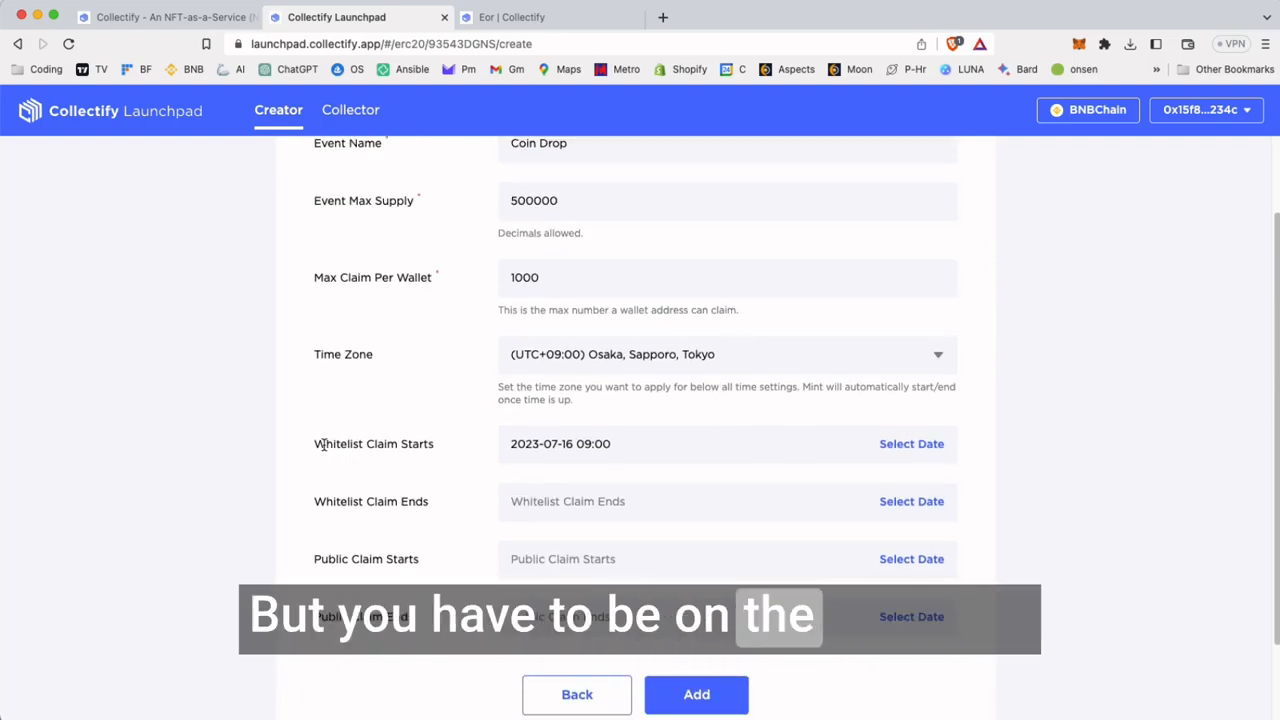
pyautogui.moveTo(316, 444); pyautogui.dragTo(446, 460)
pyautogui.click(448, 456)
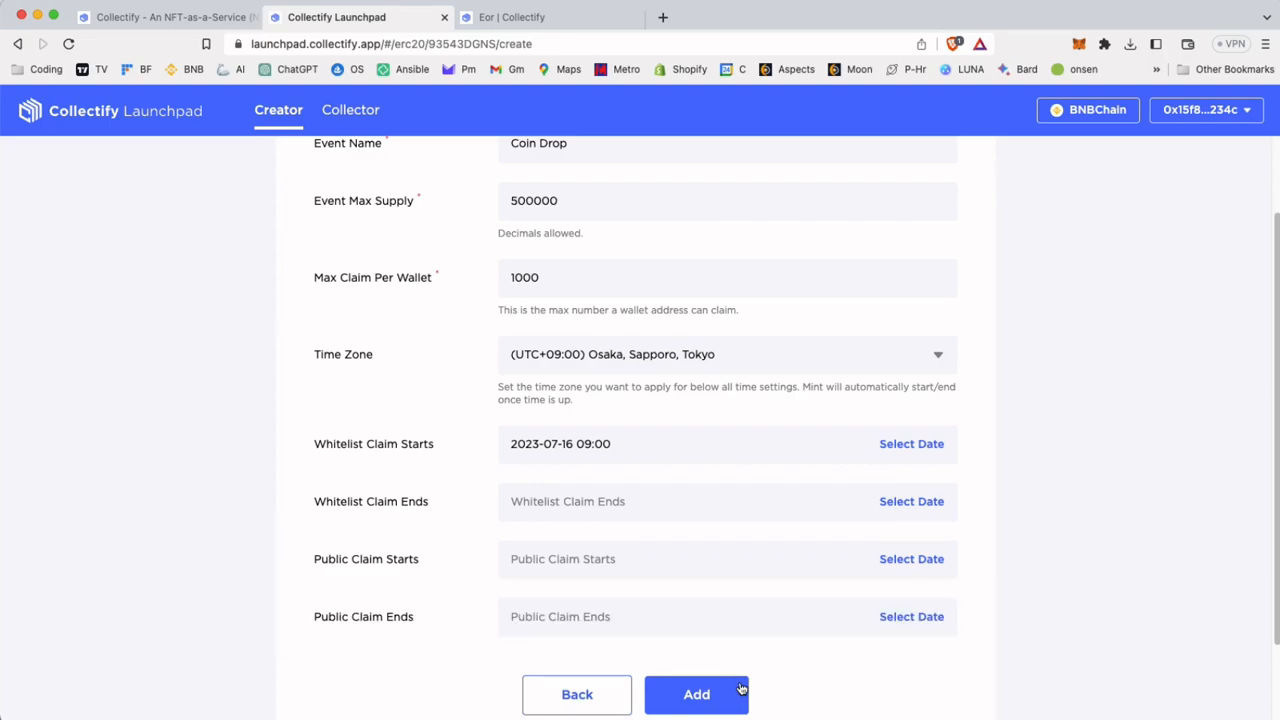
pyautogui.scroll(2, 820, 297)
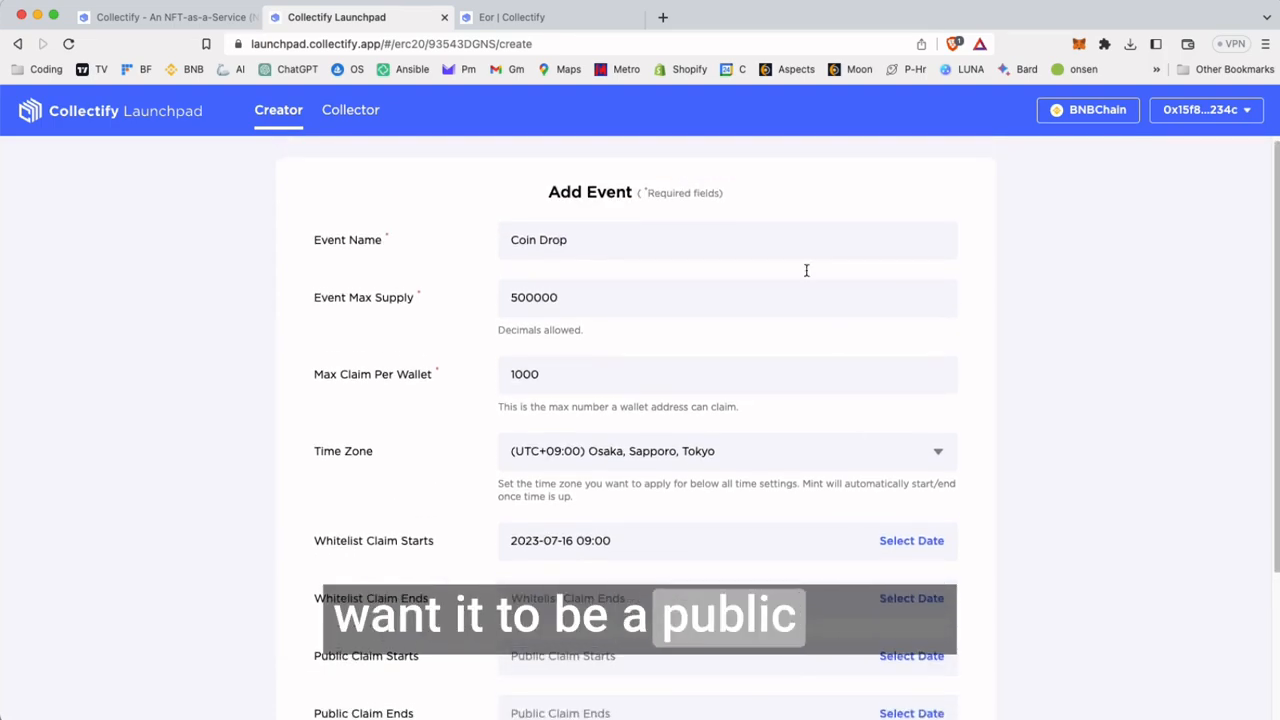
pyautogui.scroll(-3, 811, 624)
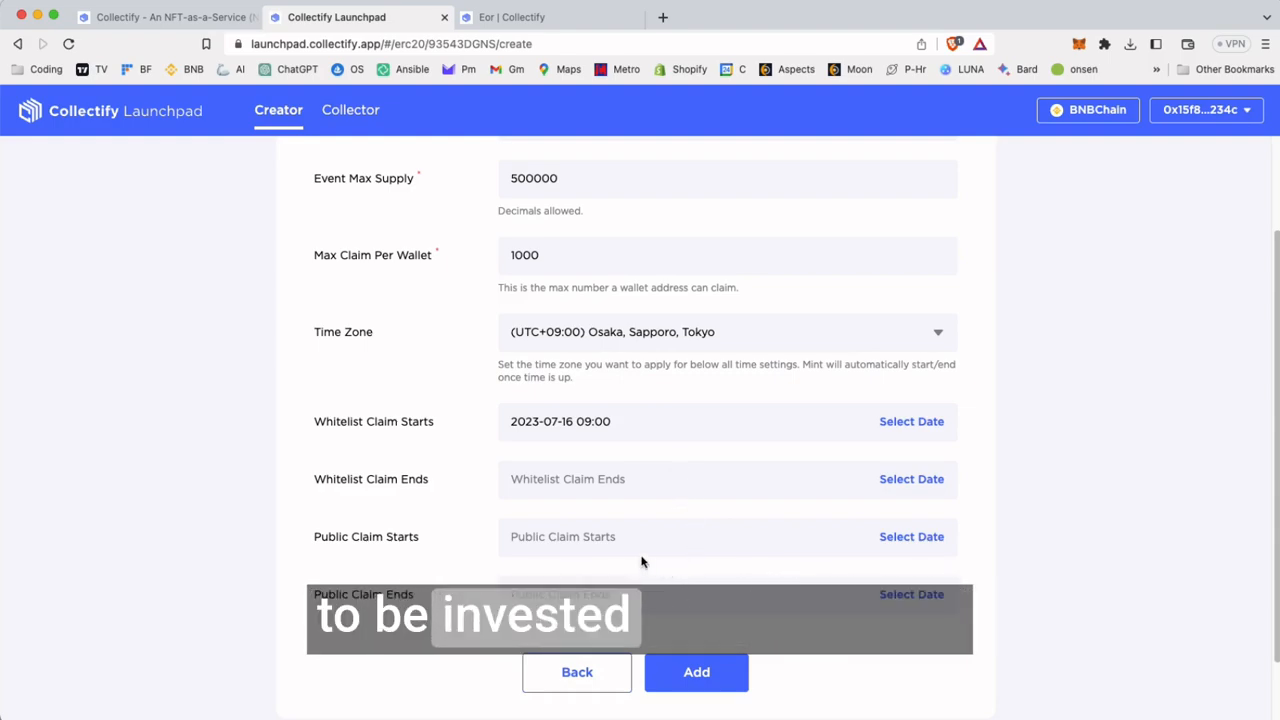
pyautogui.scroll(2, 666, 551)
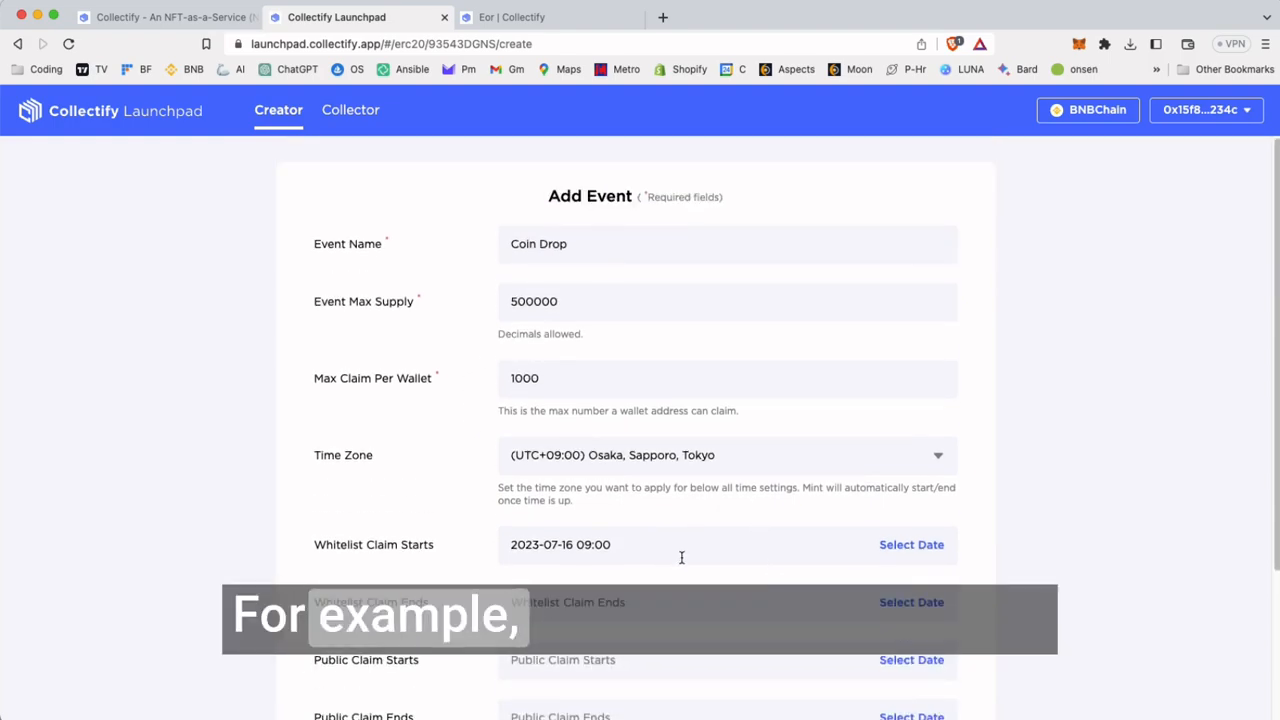
pyautogui.scroll(-2, 780, 378)
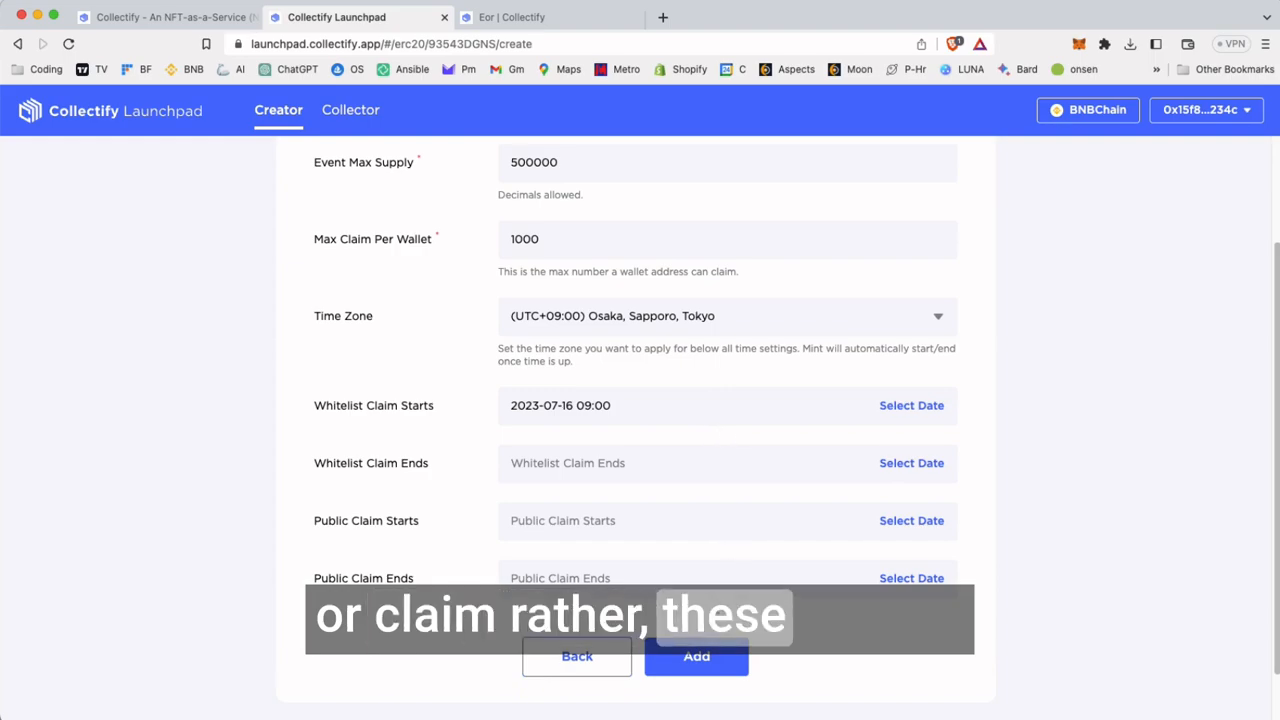
# Submit the Coin Drop event with the remaining claim dates blank, confirm the transaction in MetaMask, and return to the dashboard
pyautogui.click(684, 652)
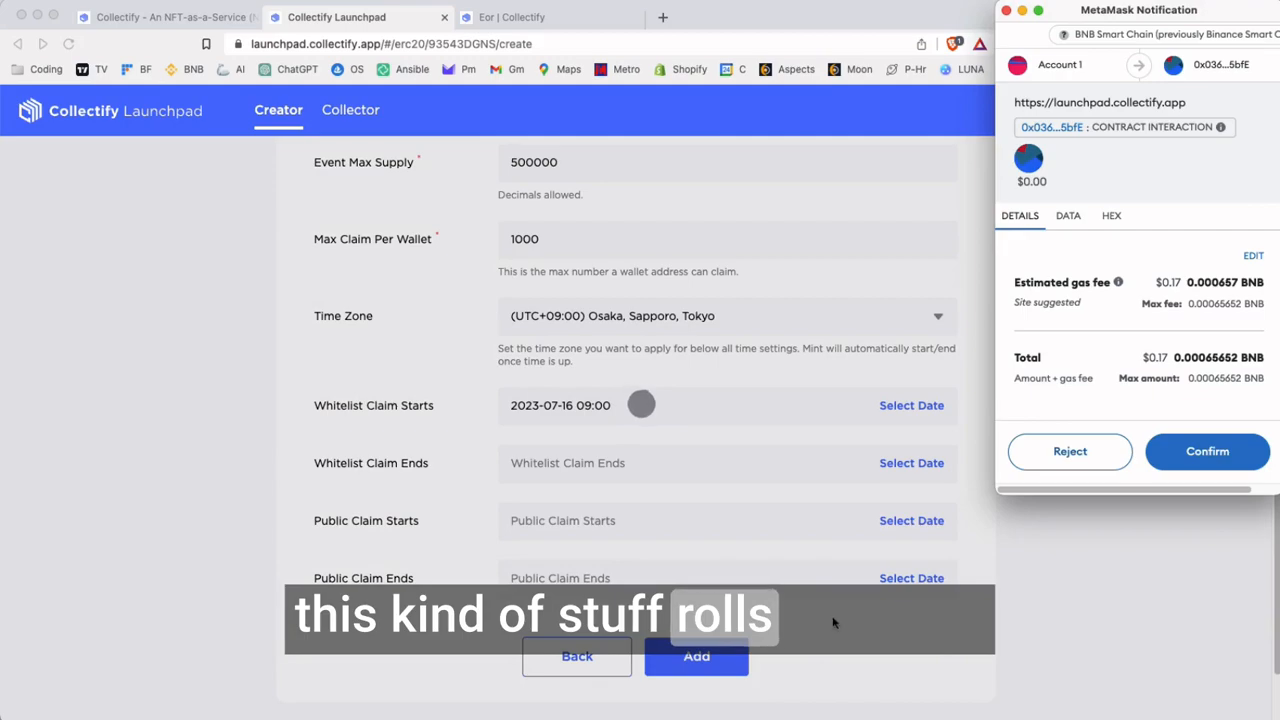
pyautogui.click(1205, 456)
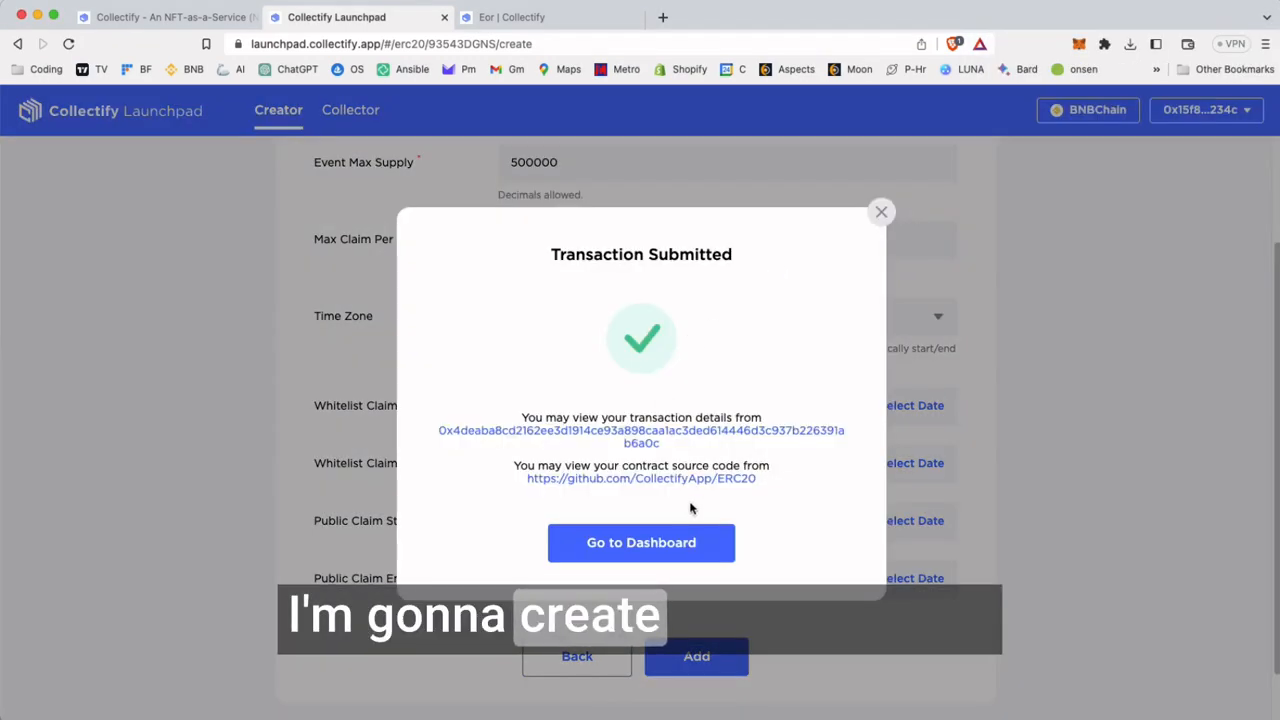
pyautogui.click(668, 547)
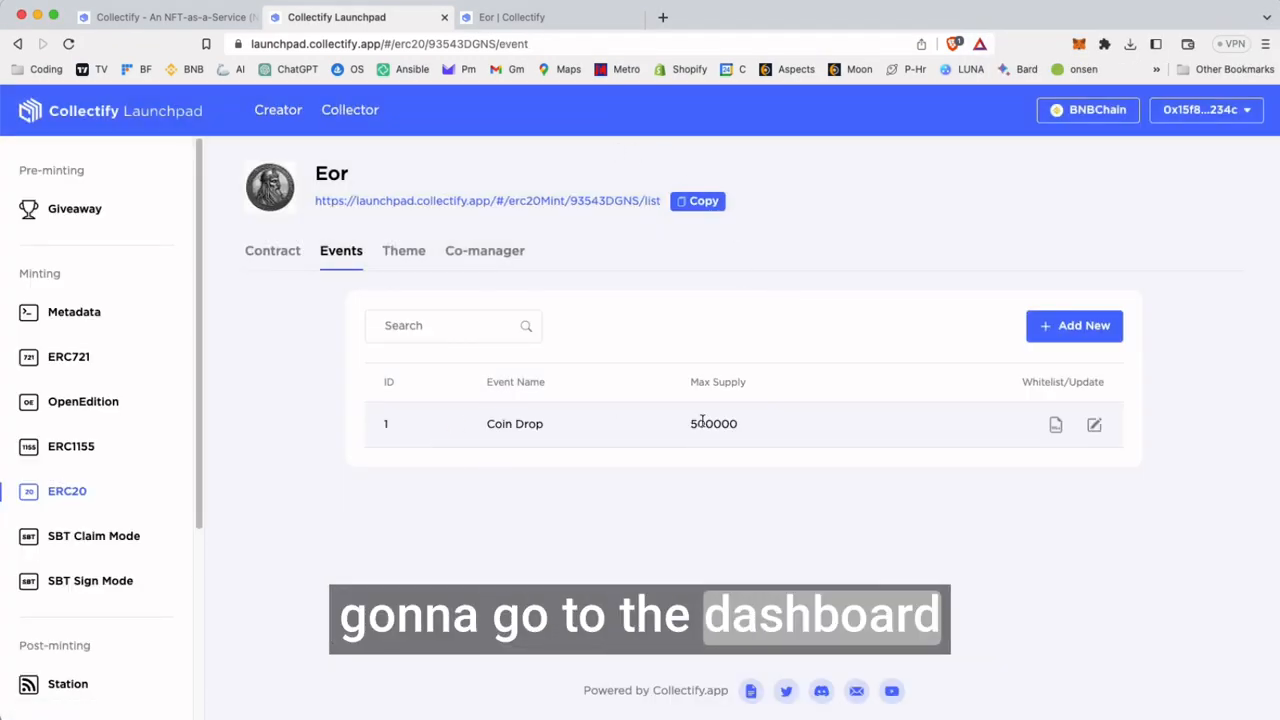
# Open the Coin Drop event's whitelist page, review how addresses can be added, and return to the events list
pyautogui.click(1057, 426)
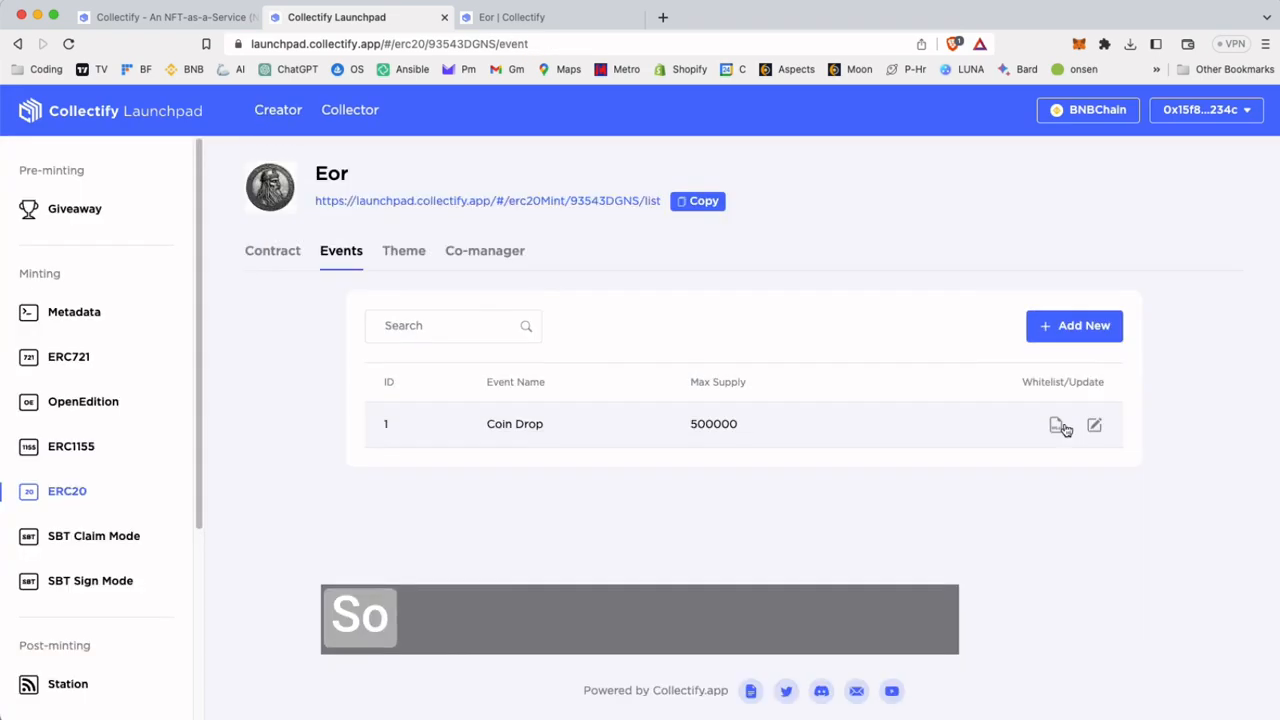
pyautogui.click(1057, 426)
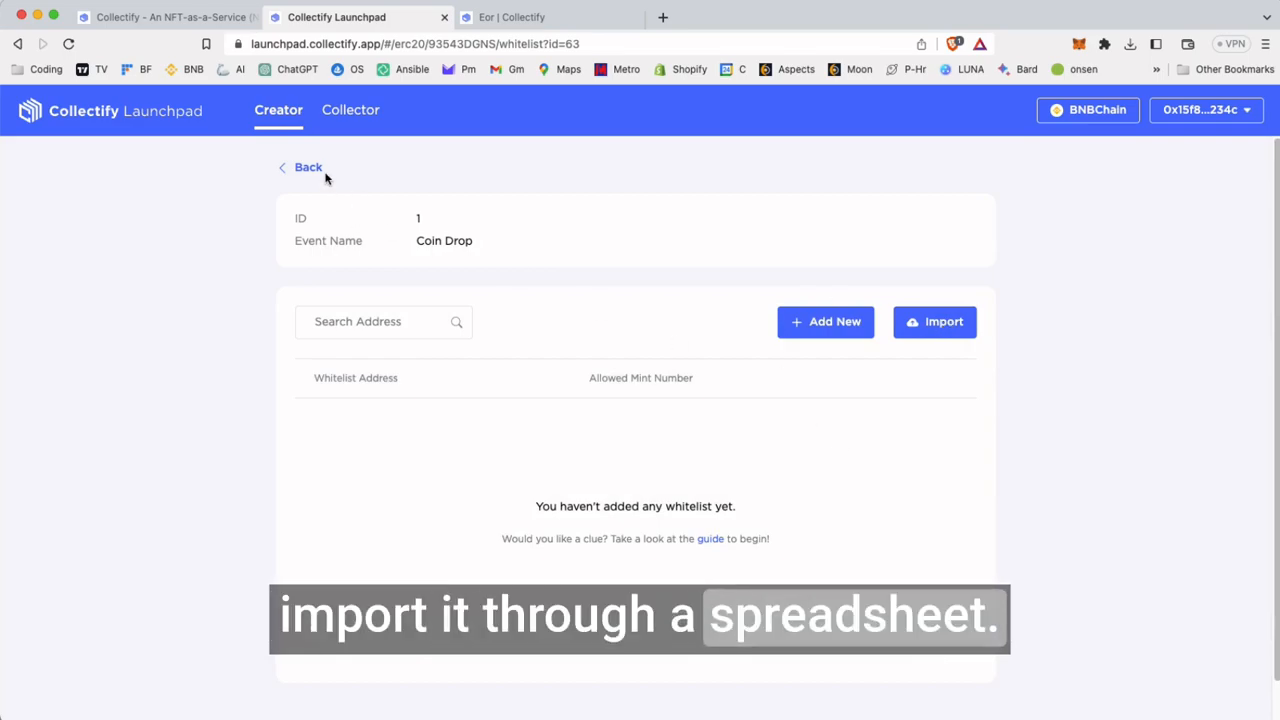
pyautogui.click(308, 170)
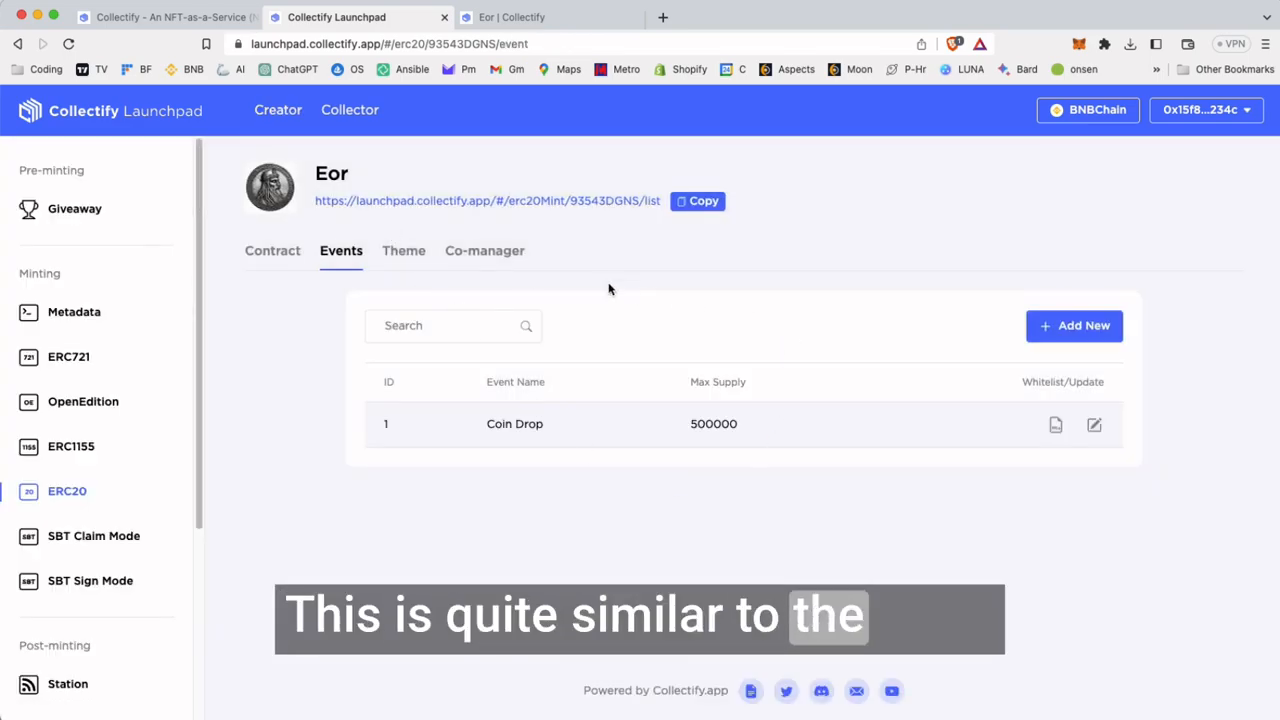
# Open the Coin Drop event for editing, examine which settings can still be changed, and go back without saving
pyautogui.click(1094, 426)
pyautogui.scroll(-2, 891, 440)
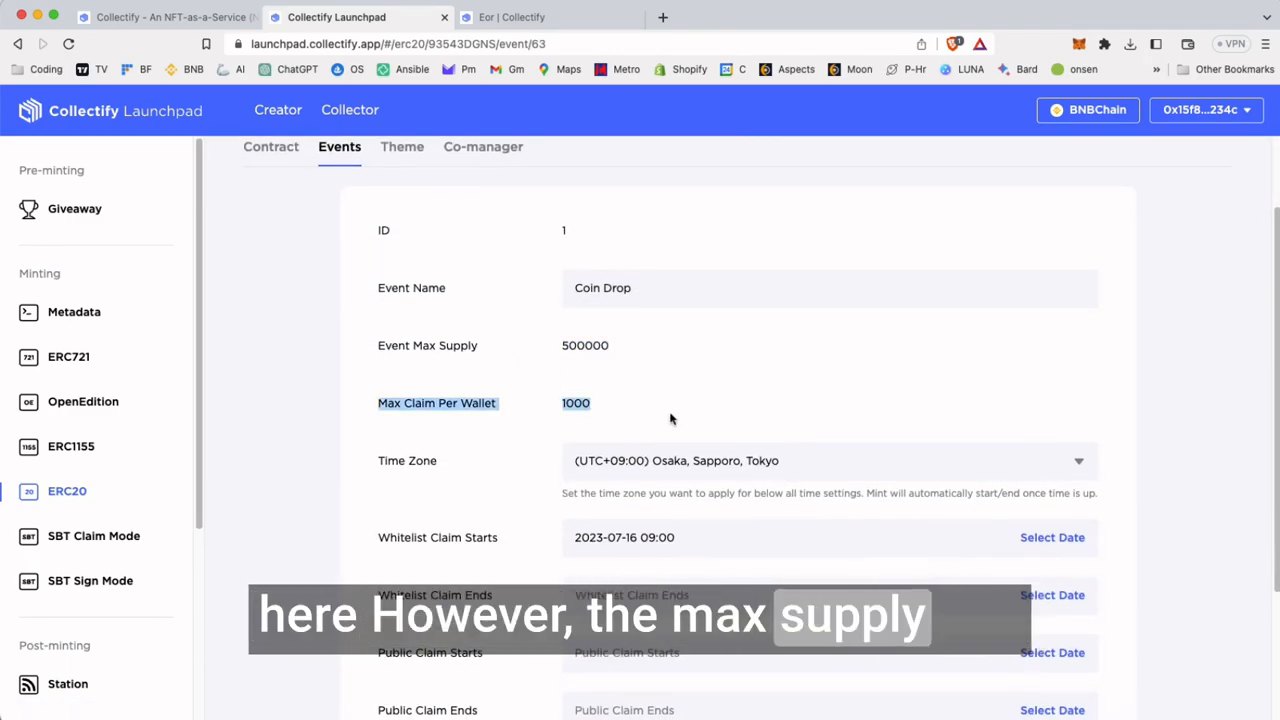
pyautogui.click(680, 416)
pyautogui.scroll(-3, 800, 415)
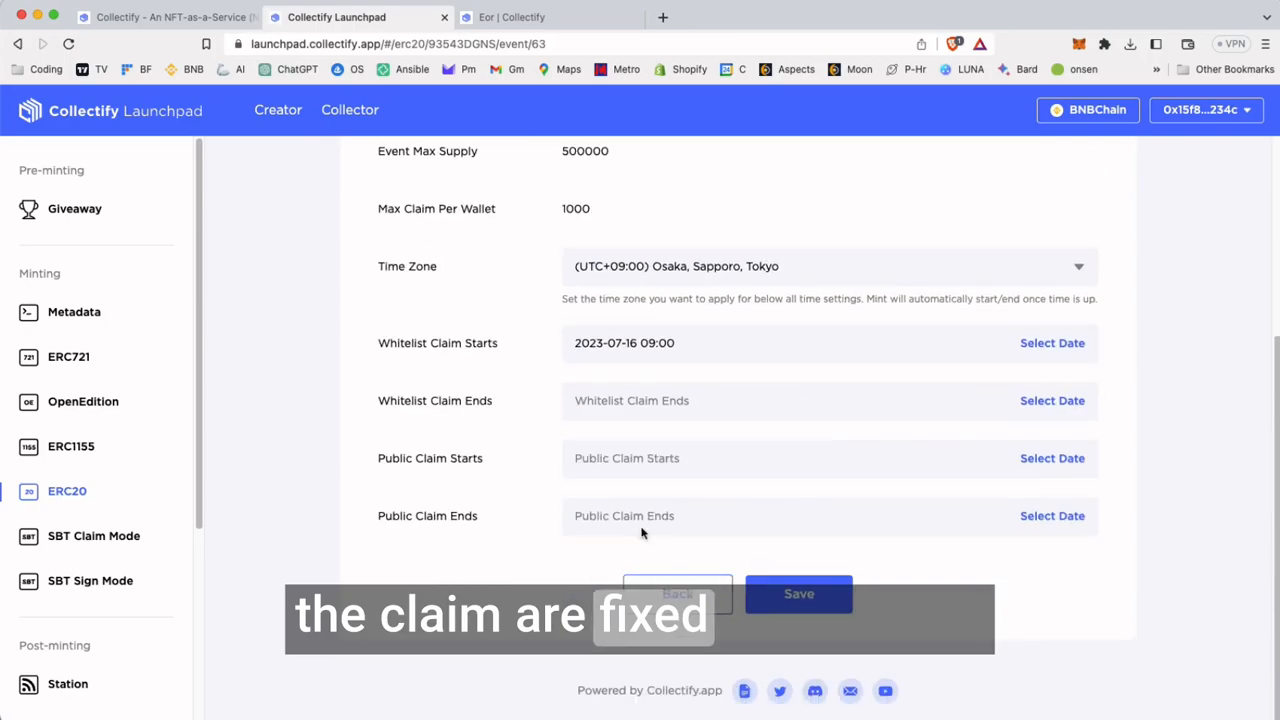
pyautogui.scroll(2, 565, 291)
pyautogui.scroll(-1, 740, 560)
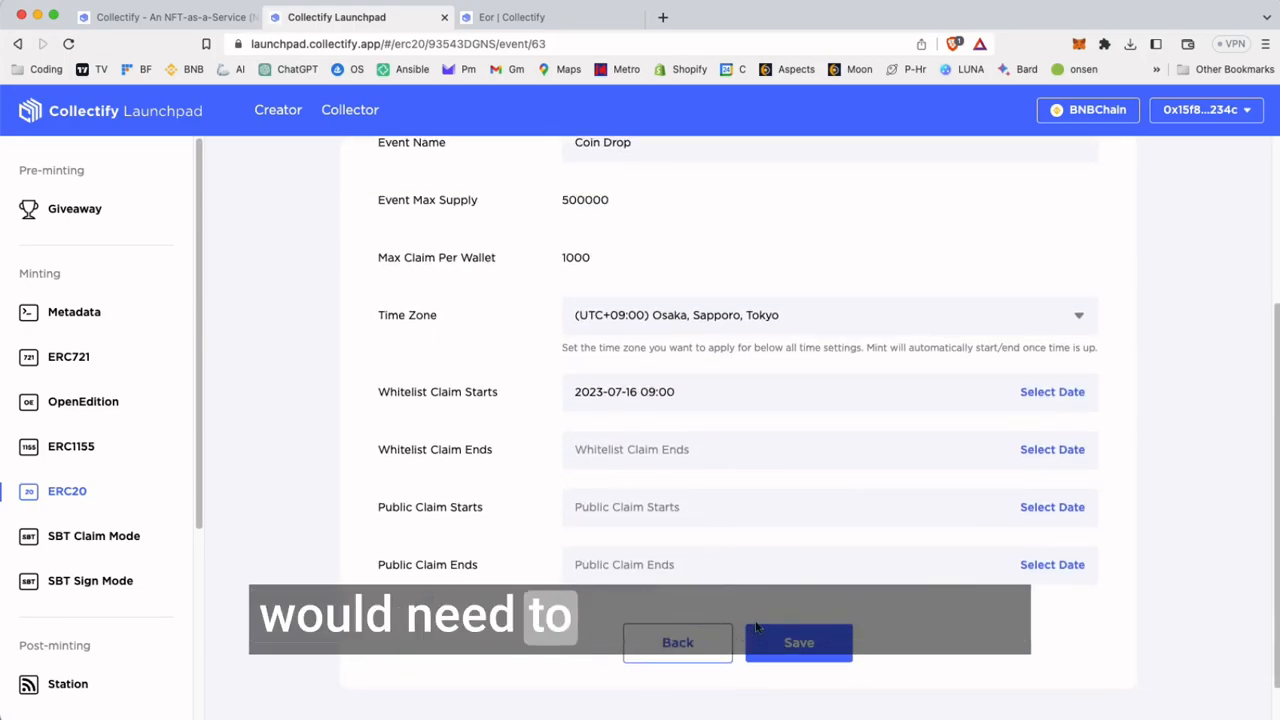
pyautogui.click(707, 648)
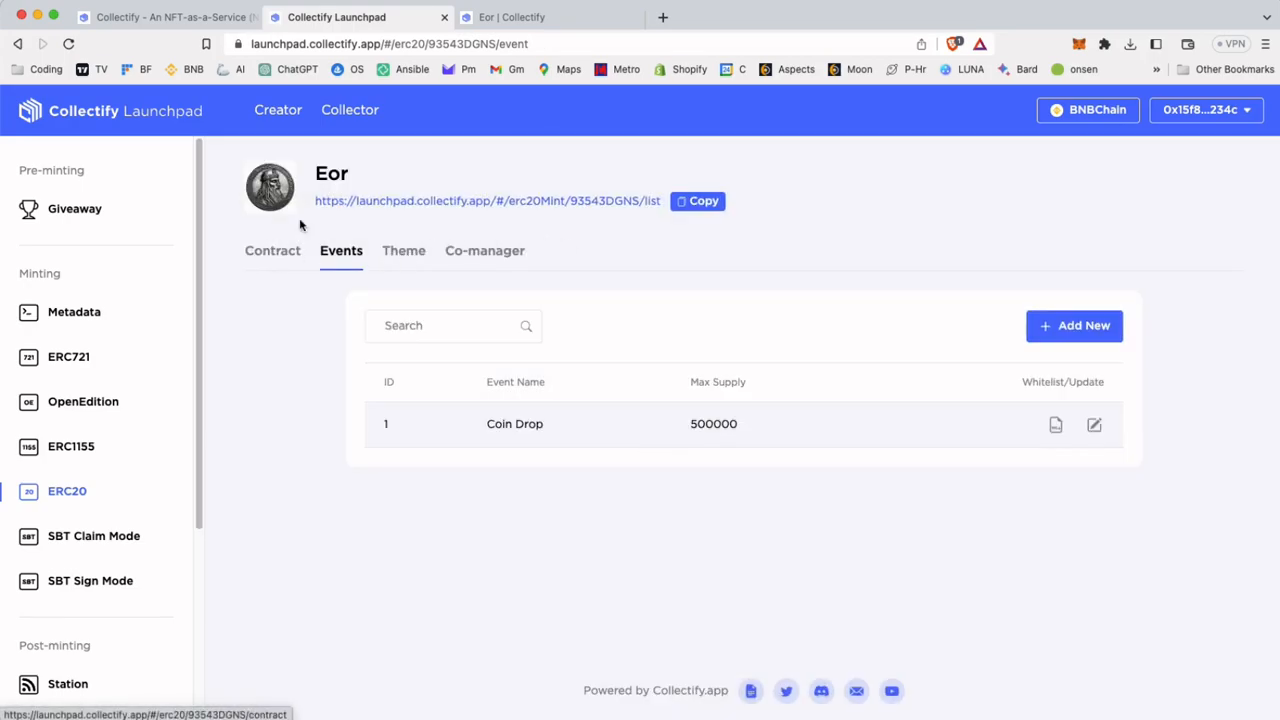
# Set the Eor token page's theme to a dark grey color with the NotoSans font and save it
pyautogui.click(404, 250)
pyautogui.click(660, 337)
pyautogui.click(703, 343)
pyautogui.click(680, 389)
pyautogui.click(665, 458)
pyautogui.click(700, 462)
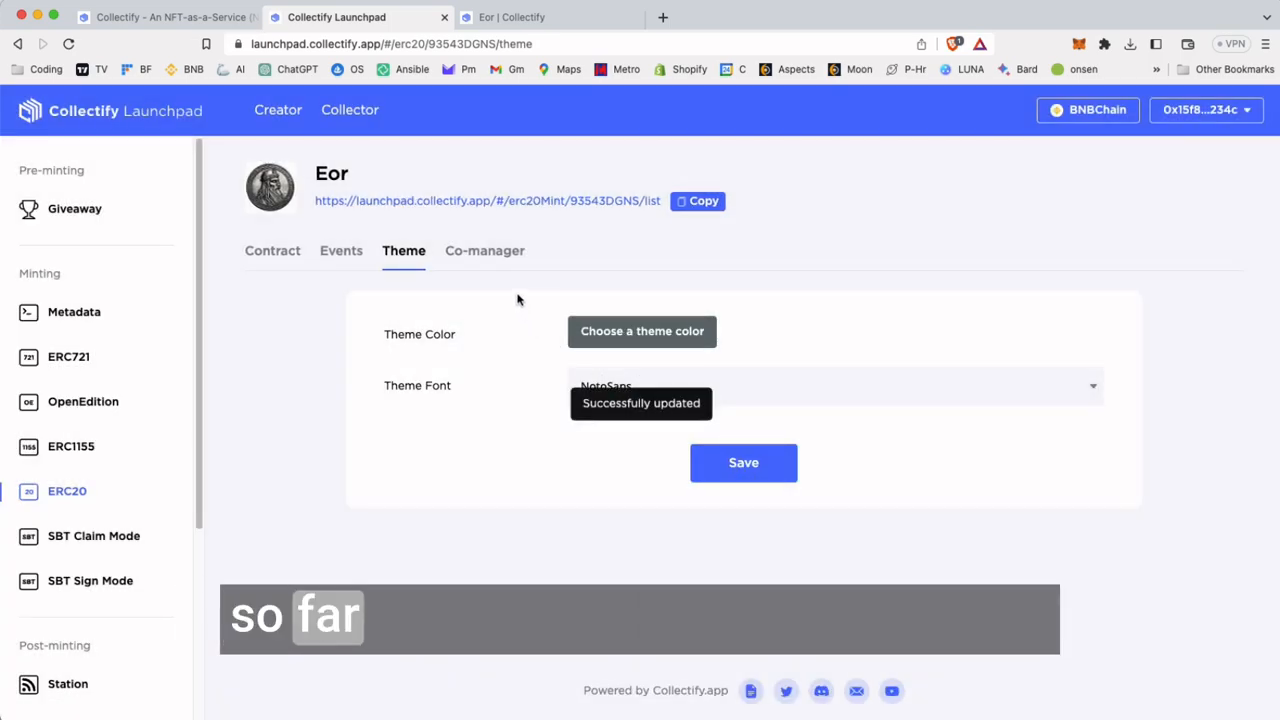
# Look over the Eor token's co-manager settings and its contract details, including the official, swap and social link fields
pyautogui.click(500, 262)
pyautogui.click(300, 256)
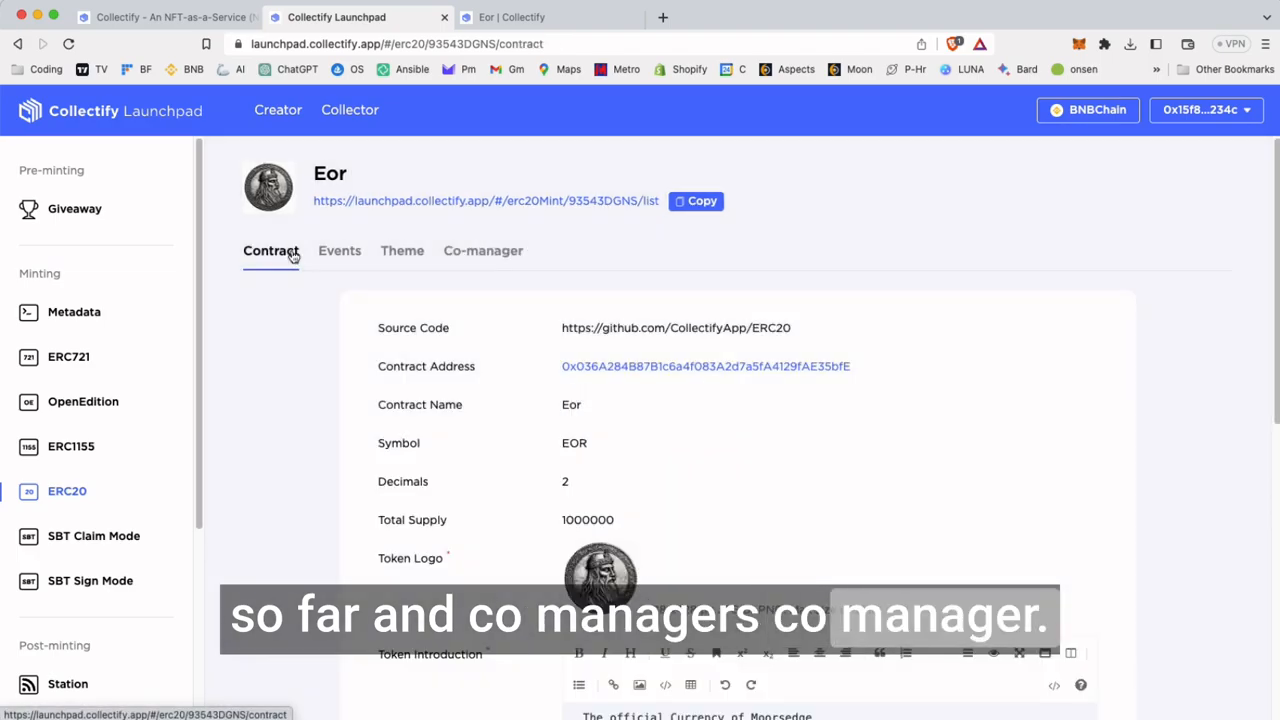
pyautogui.scroll(-10, 782, 385)
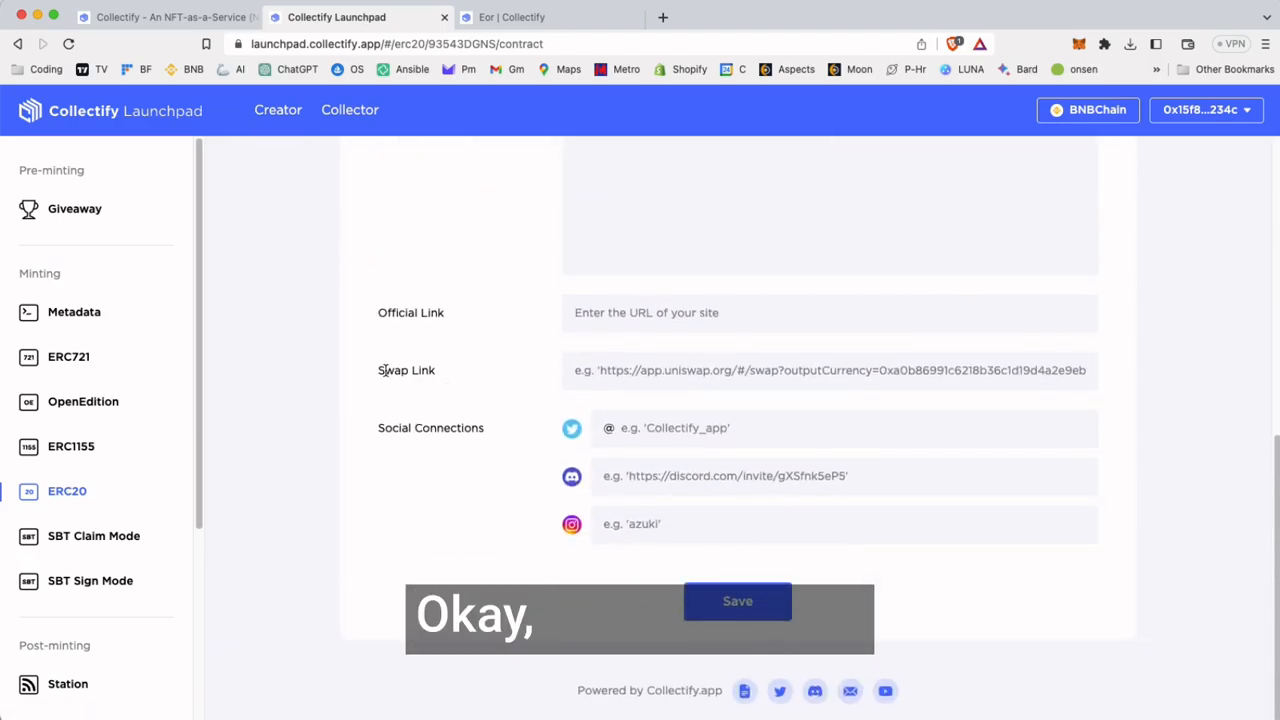
pyautogui.scroll(10, 390, 368)
# Copy the Eor contract address from the token's contract details
pyautogui.rightClick(683, 292)
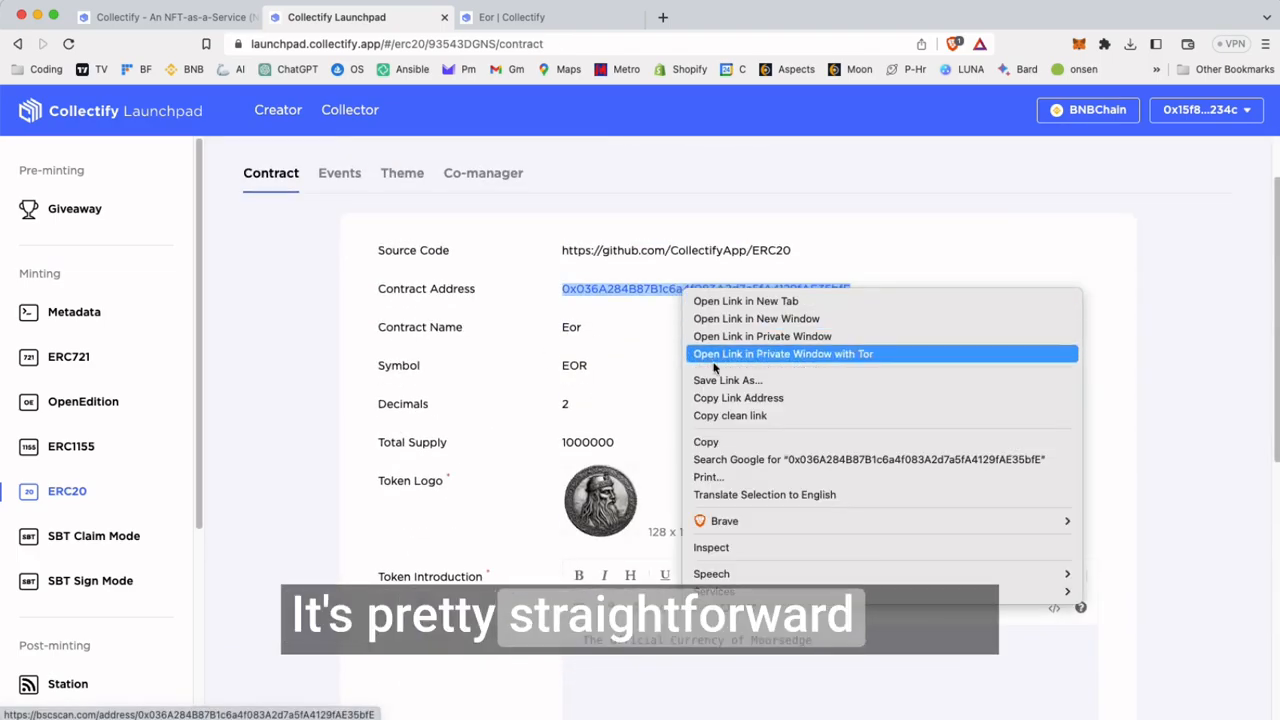
pyautogui.click(734, 446)
pyautogui.click(462, 290)
pyautogui.scroll(3, 375, 237)
# Open the Coin Drop event on Eor's public claim page and copy the token's contract address from there
pyautogui.click(403, 206)
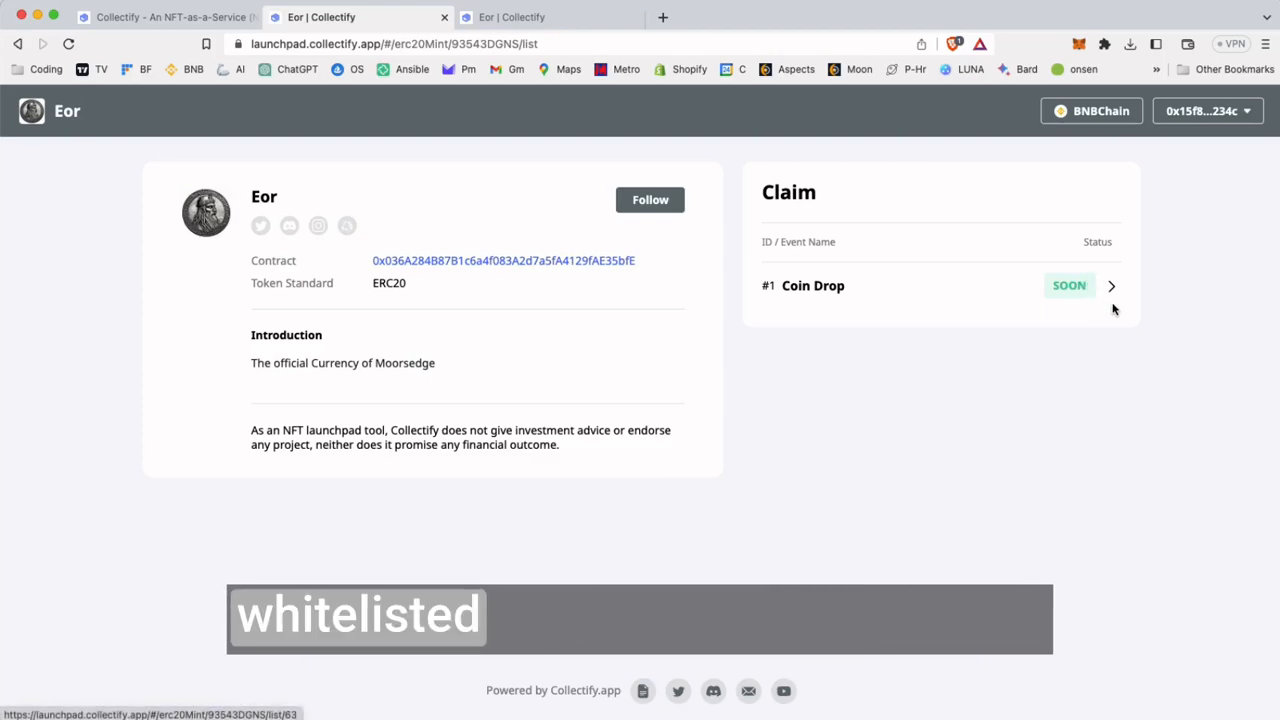
pyautogui.click(1111, 297)
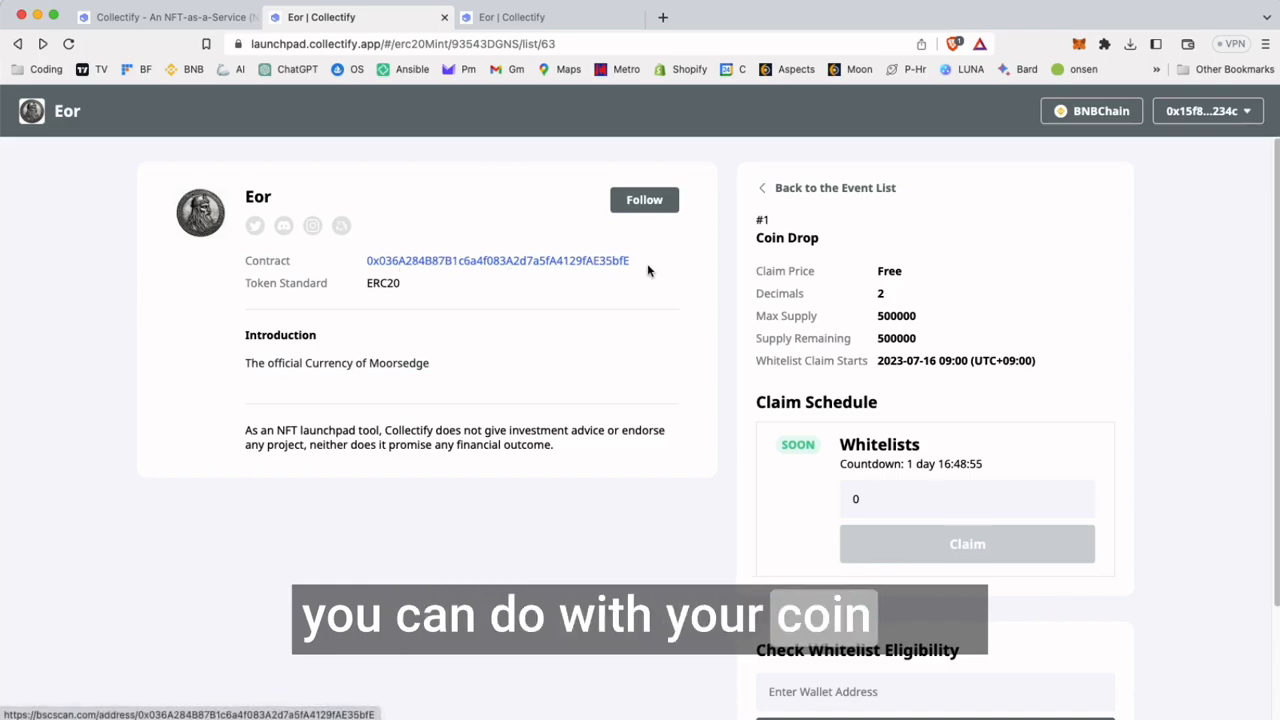
pyautogui.moveTo(638, 270); pyautogui.dragTo(587, 268)
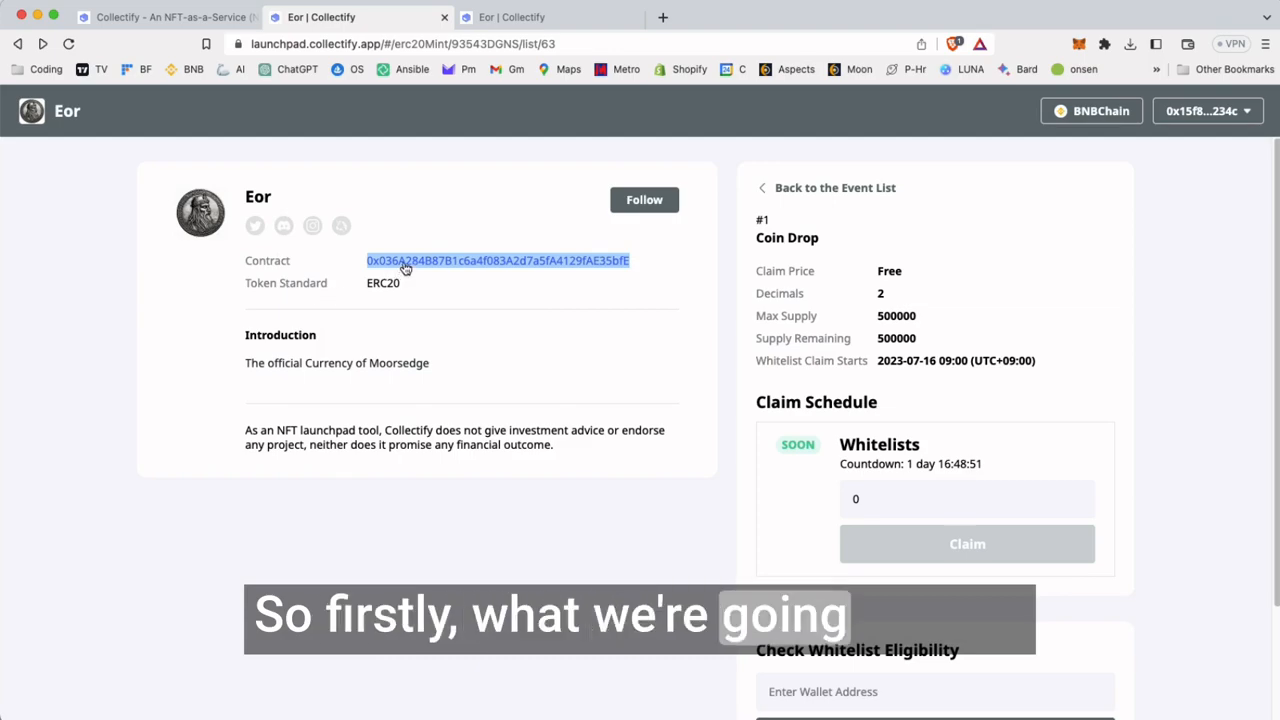
pyautogui.rightClick(509, 261)
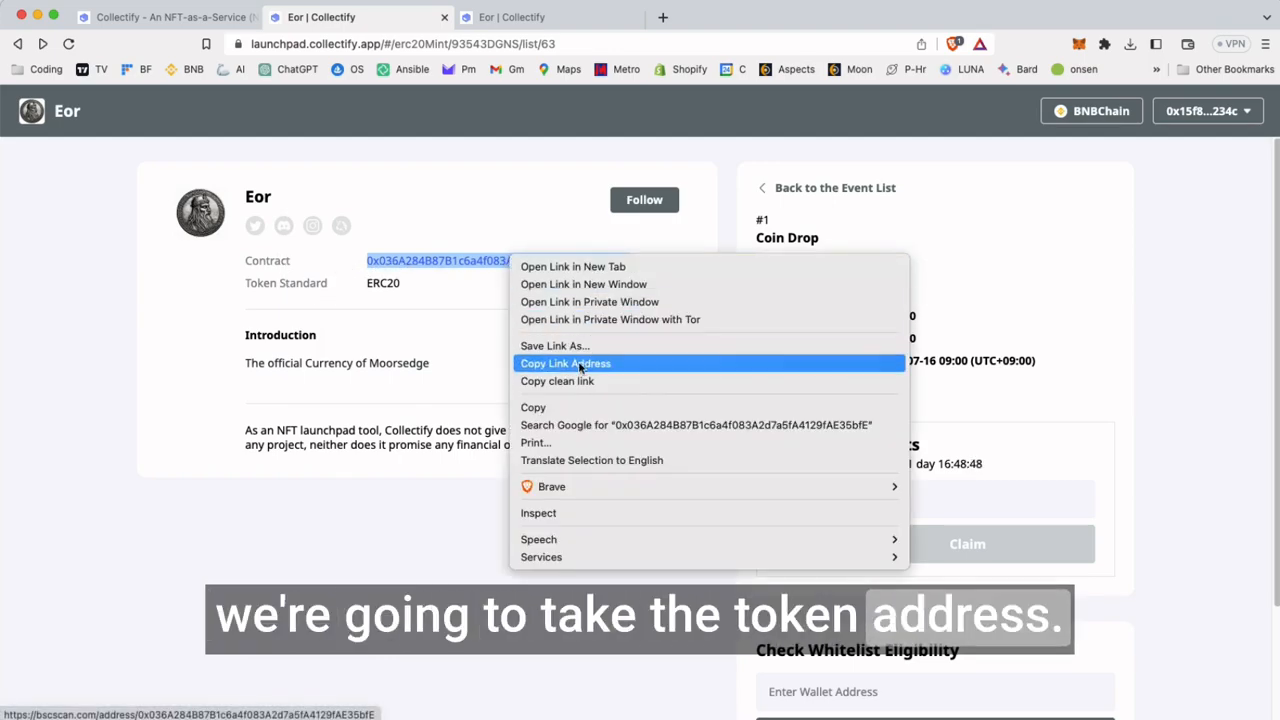
pyautogui.click(540, 407)
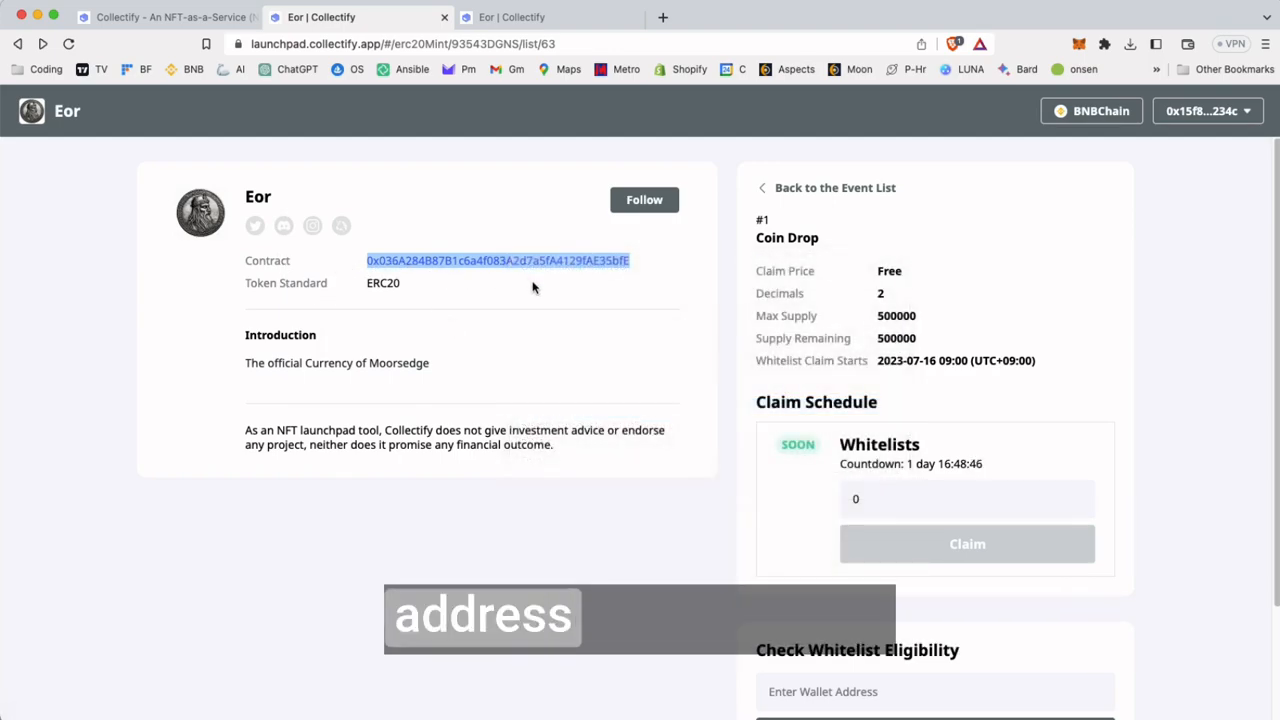
pyautogui.click(563, 293)
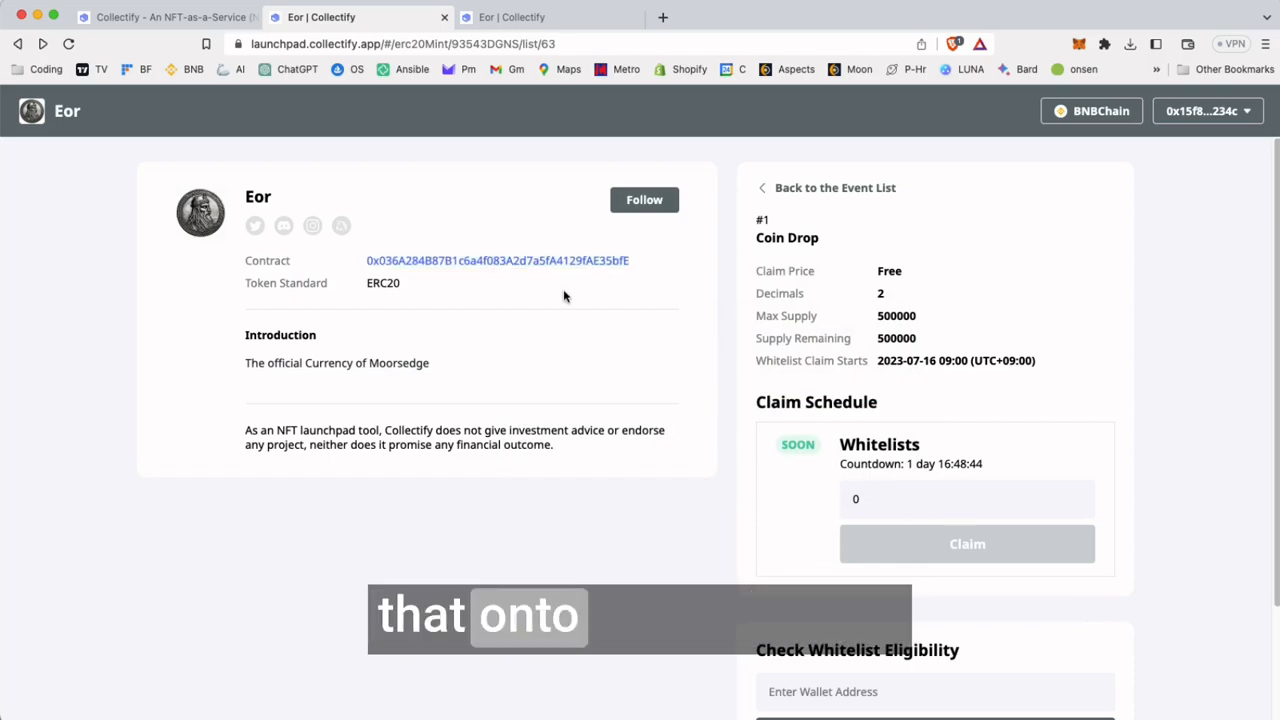
# Close both Eor claim pages, reopen the launchpad from the Collectify site, and go to the list of created marketplaces
pyautogui.click(444, 17)
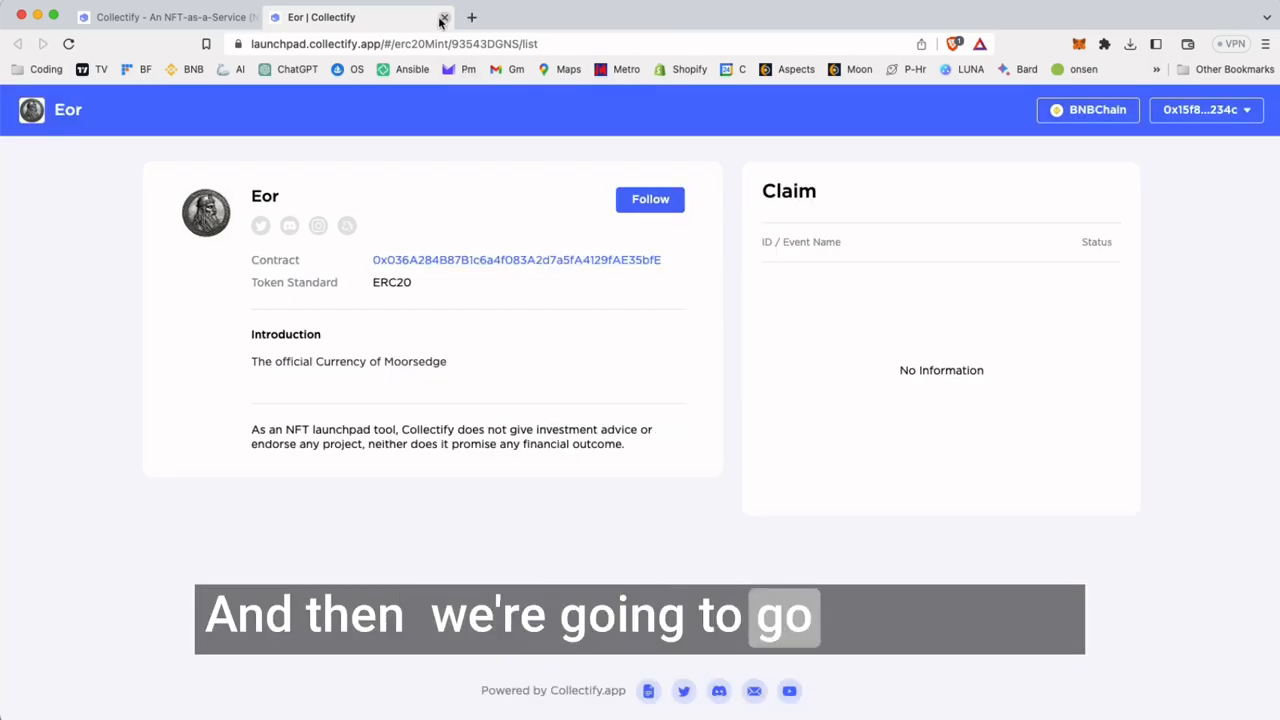
pyautogui.click(444, 17)
pyautogui.click(635, 467)
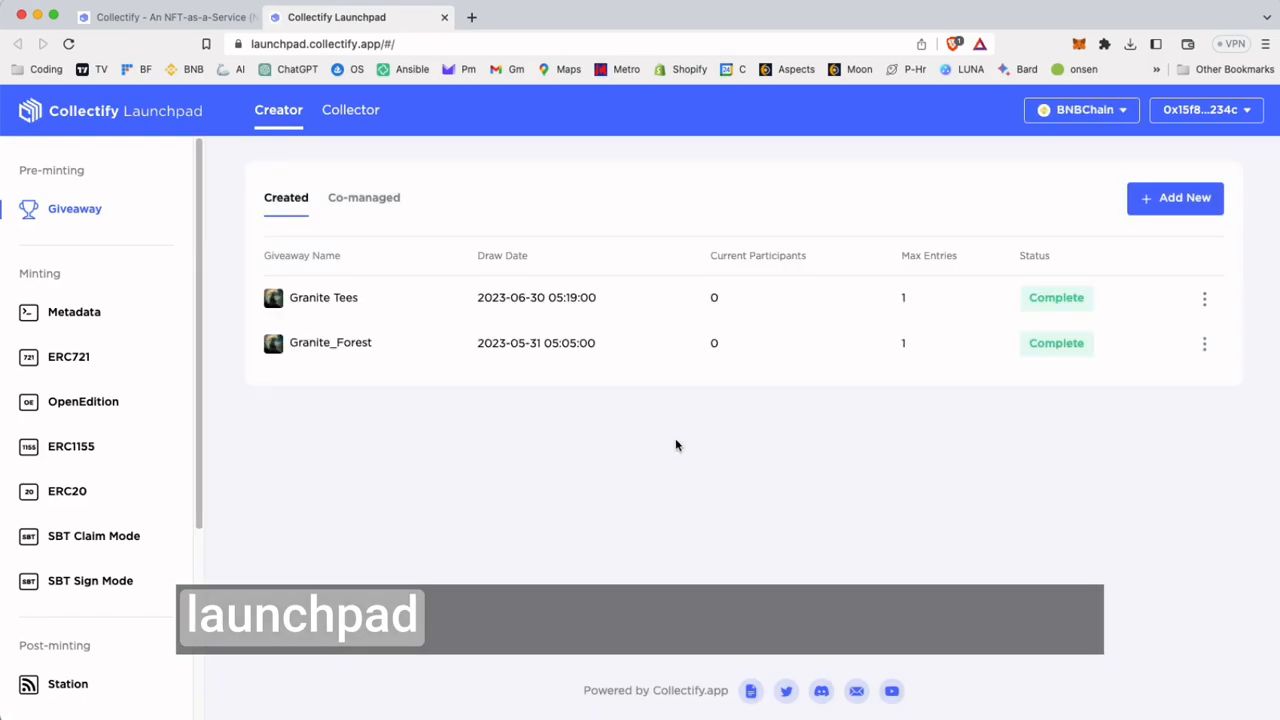
pyautogui.scroll(-5, 171, 375)
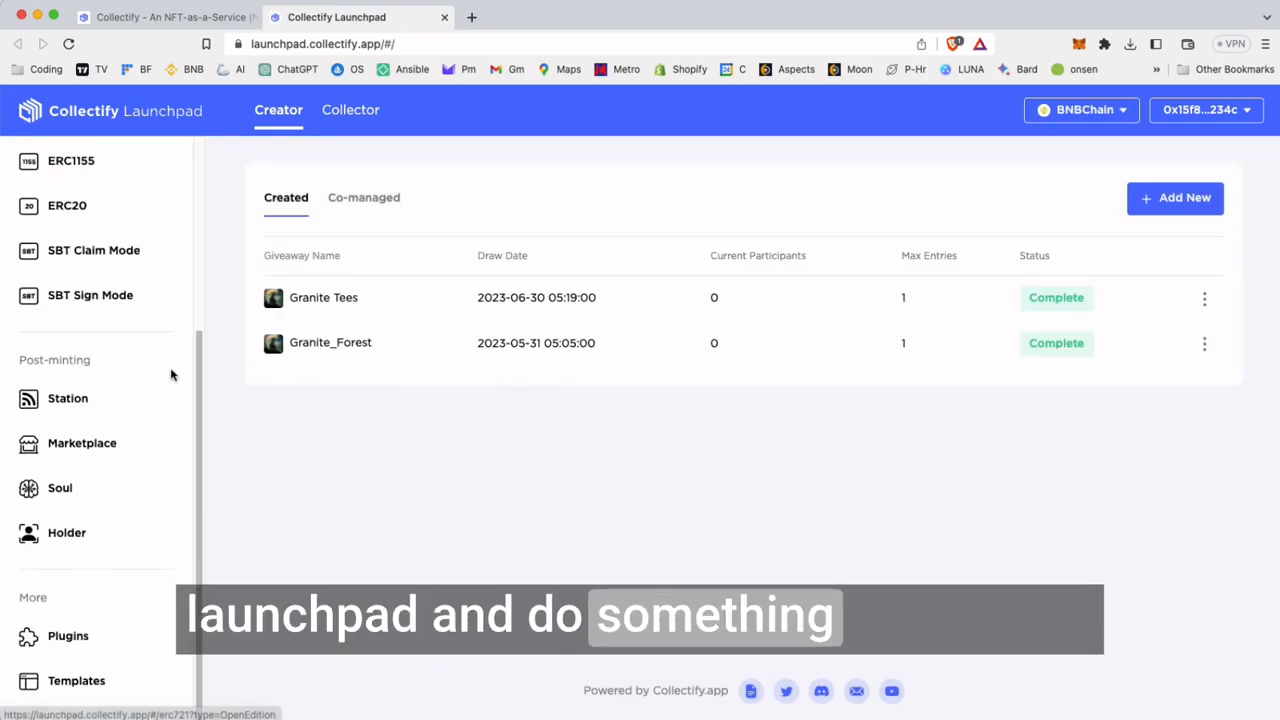
pyautogui.click(87, 451)
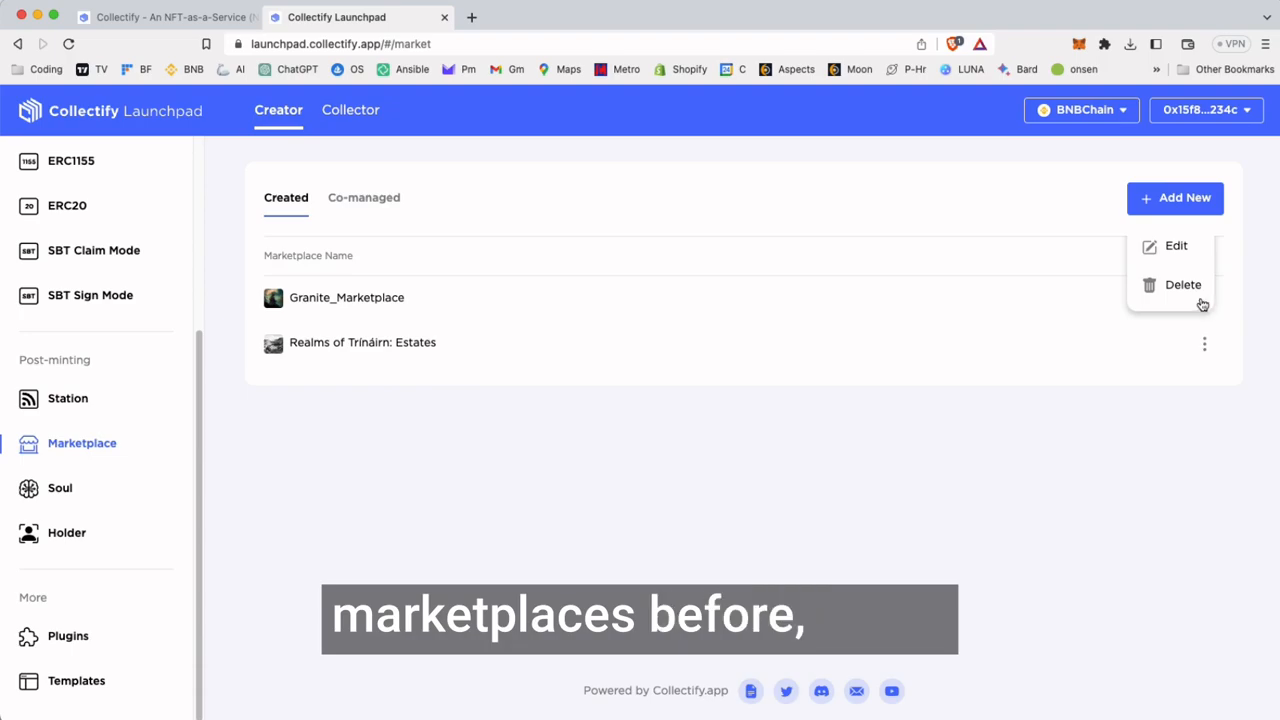
# Open Granite_Marketplace for editing, check whether its trading token can be changed, and return to the marketplace list
pyautogui.click(1174, 246)
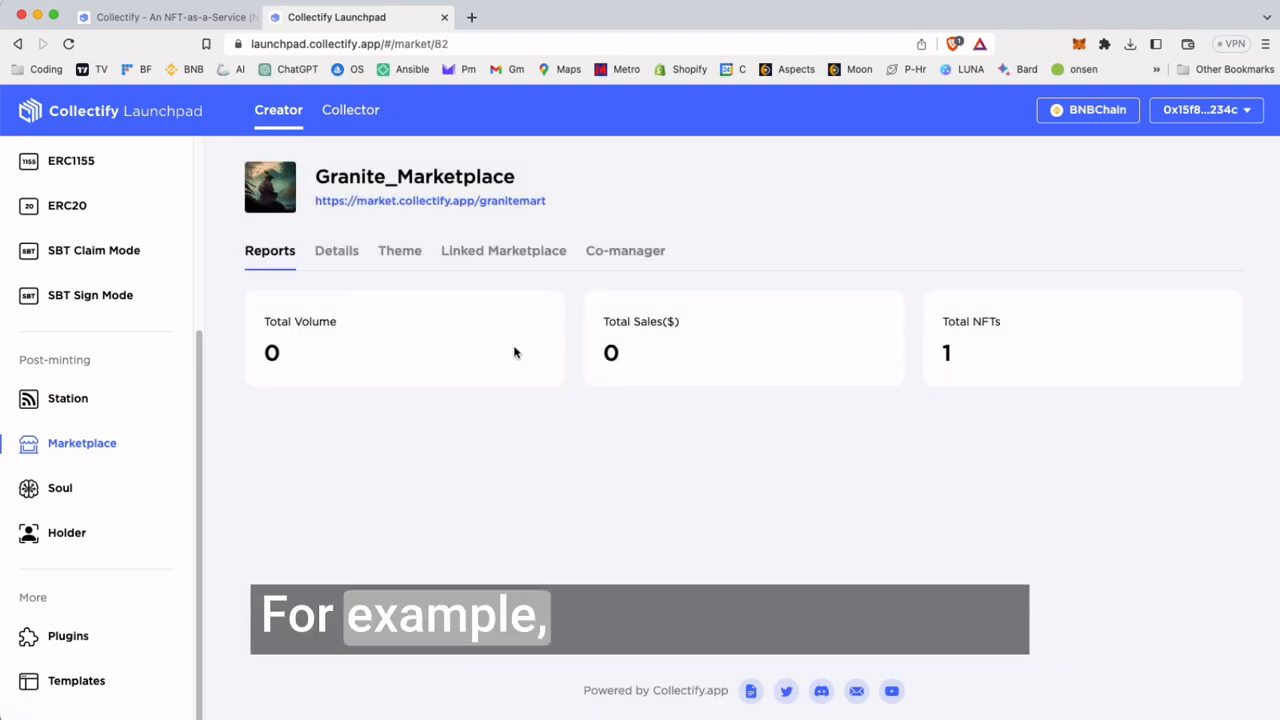
pyautogui.click(340, 256)
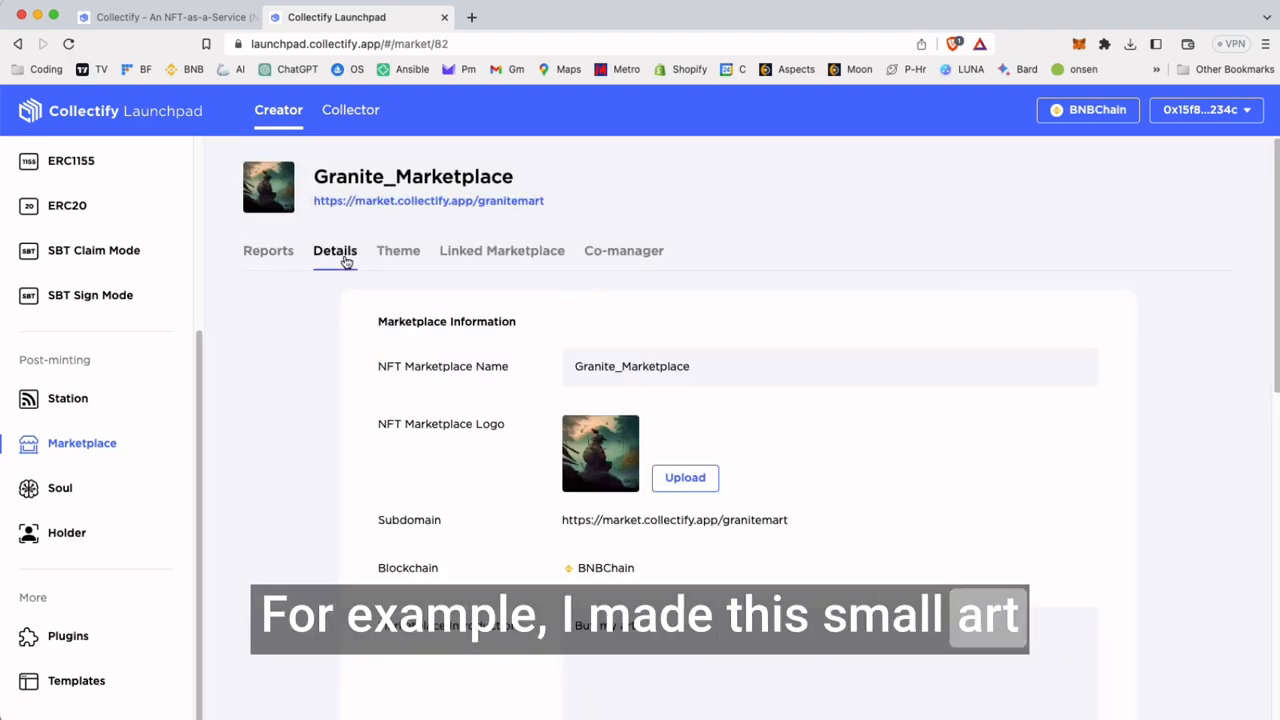
pyautogui.scroll(-6, 446, 369)
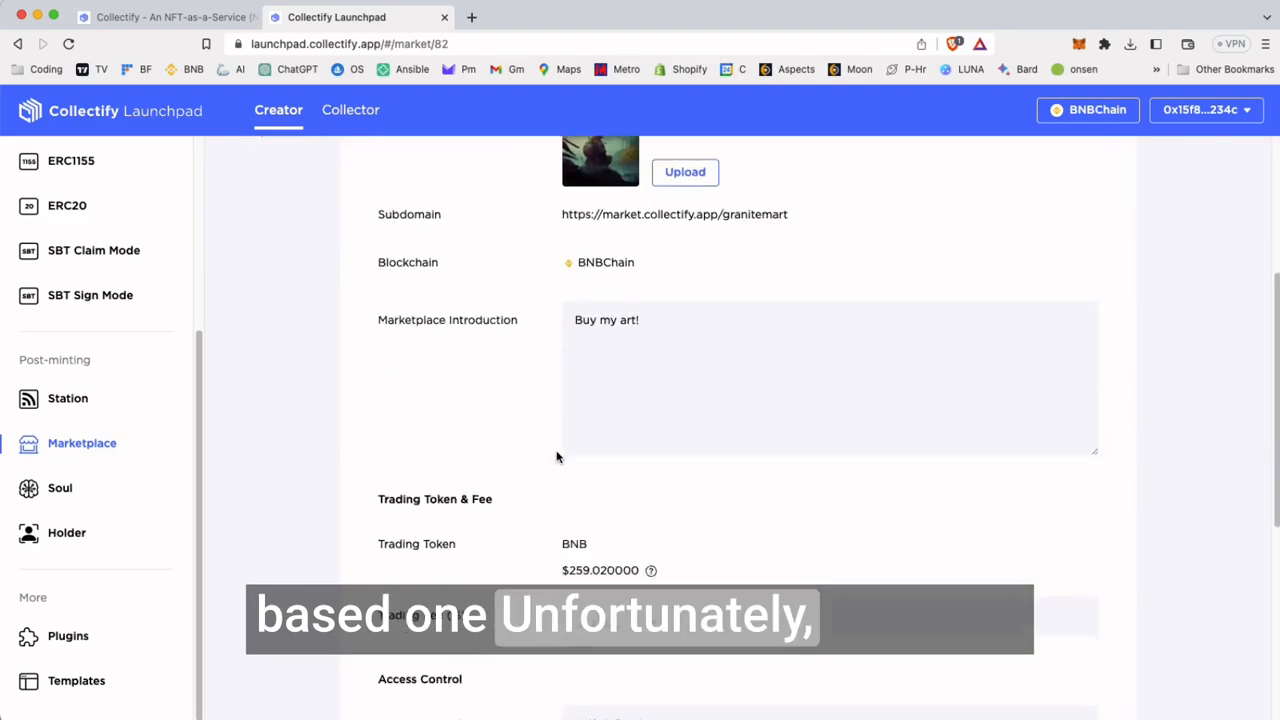
pyautogui.moveTo(563, 279); pyautogui.dragTo(620, 274)
pyautogui.click(680, 280)
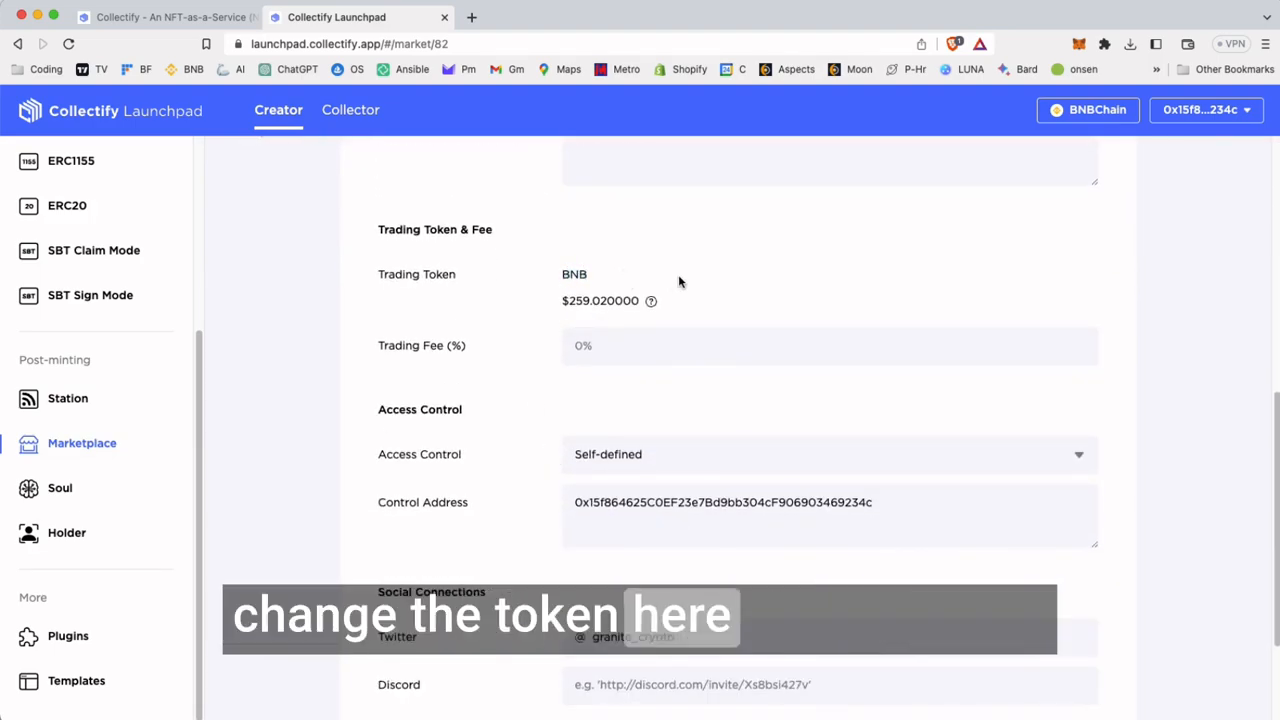
pyautogui.scroll(8, 679, 281)
pyautogui.press('super+Left')
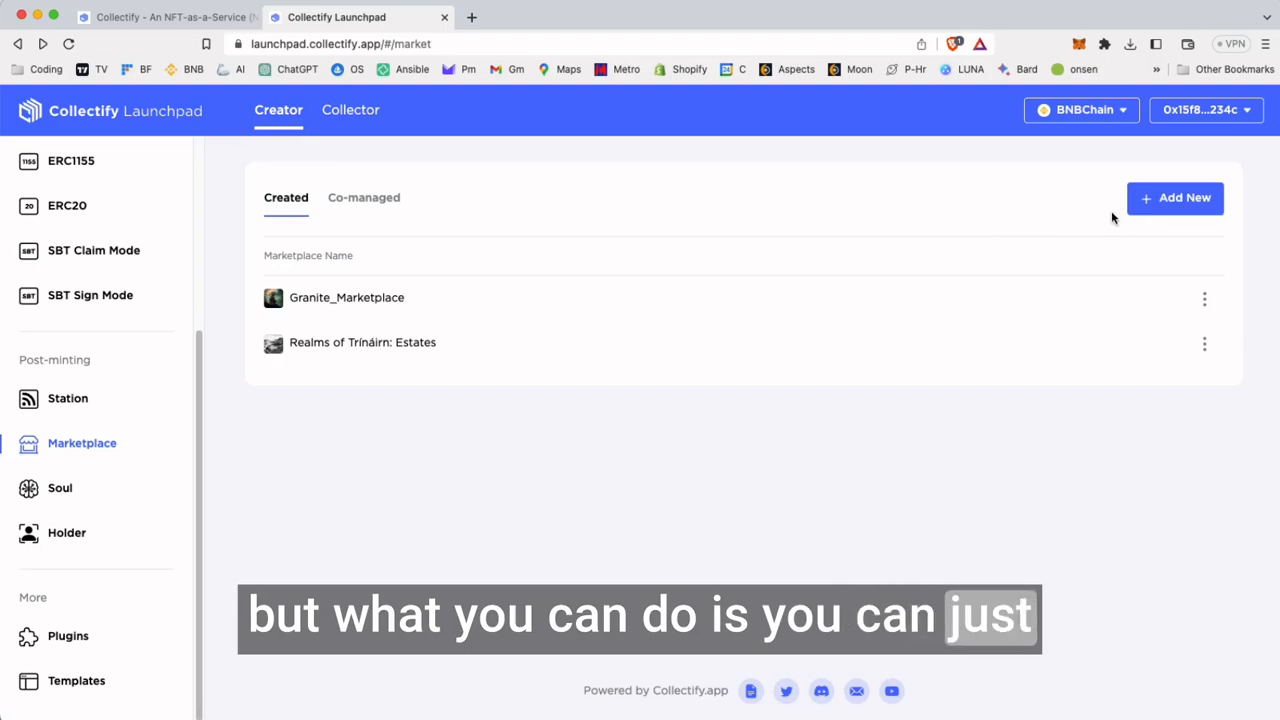
# Start a new NFT marketplace named "Moorsedge Warehouse" with the subdomain "moorsedge"
pyautogui.click(1143, 202)
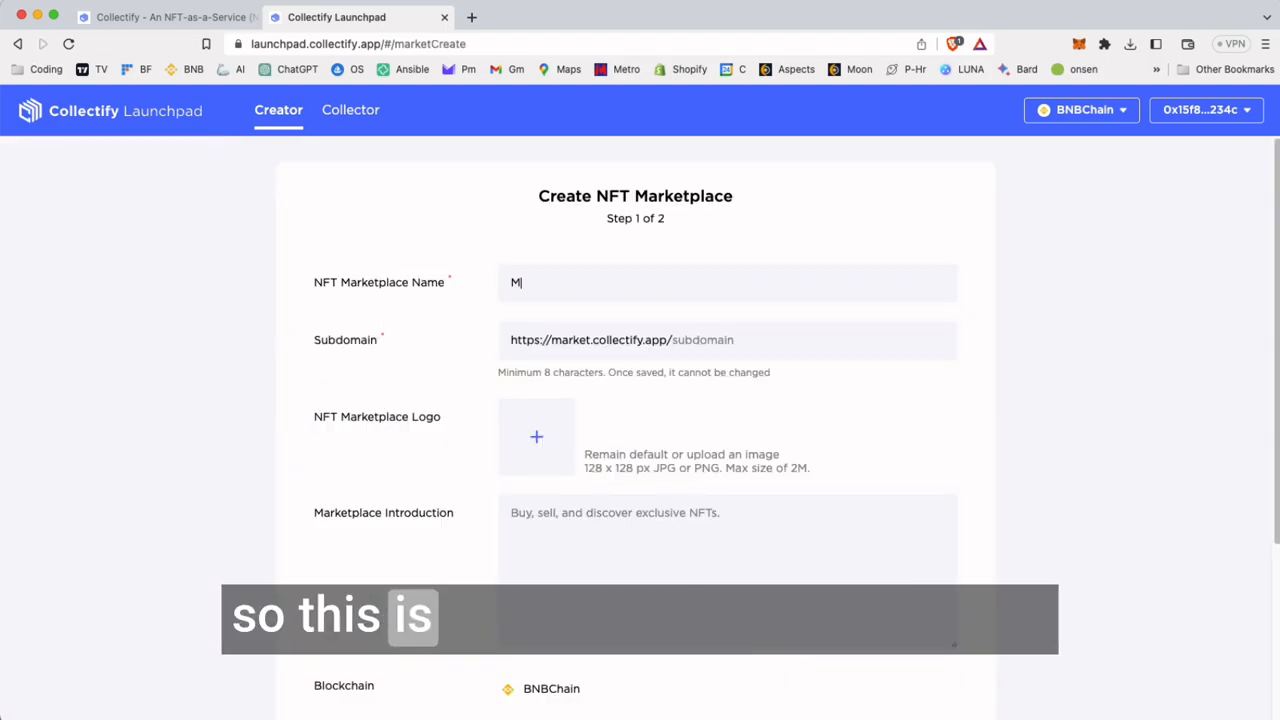
pyautogui.write('Moorsedge Warehouse')
pyautogui.click(756, 340)
pyautogui.write('moorsedge')
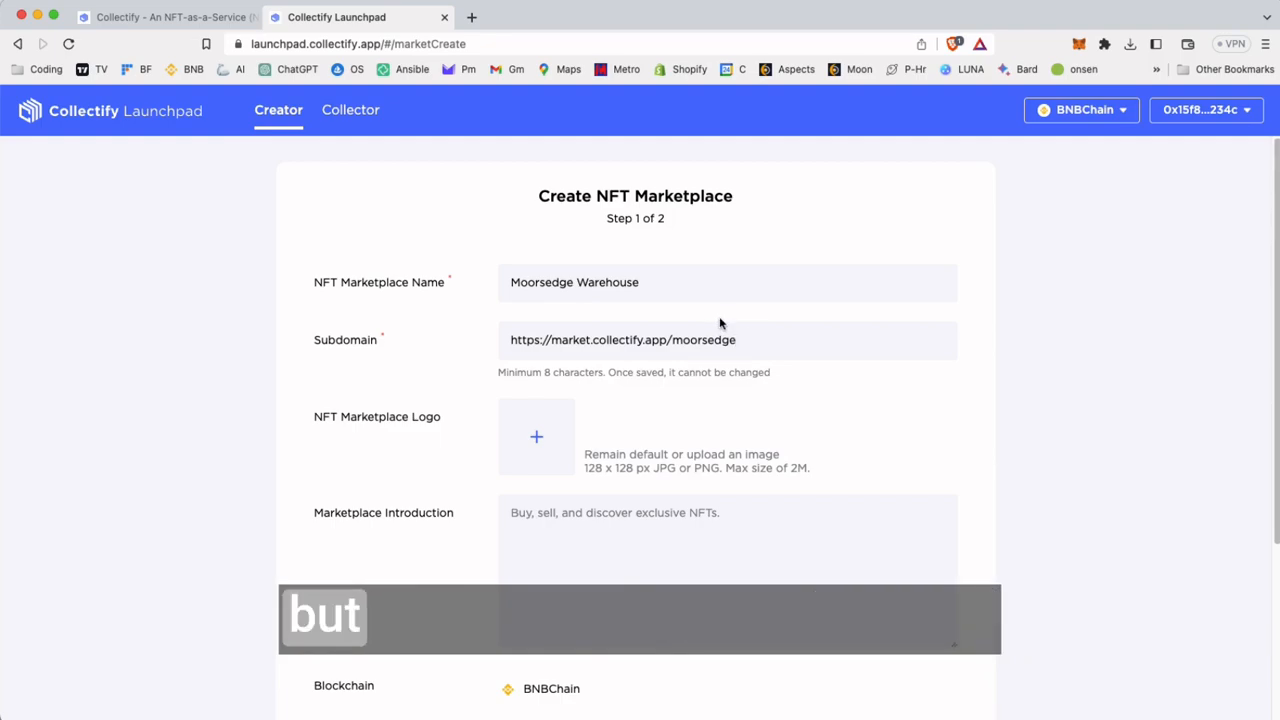
# Upload items.png as the marketplace logo and enter the introduction "The central market of Moorsedge"
pyautogui.click(533, 436)
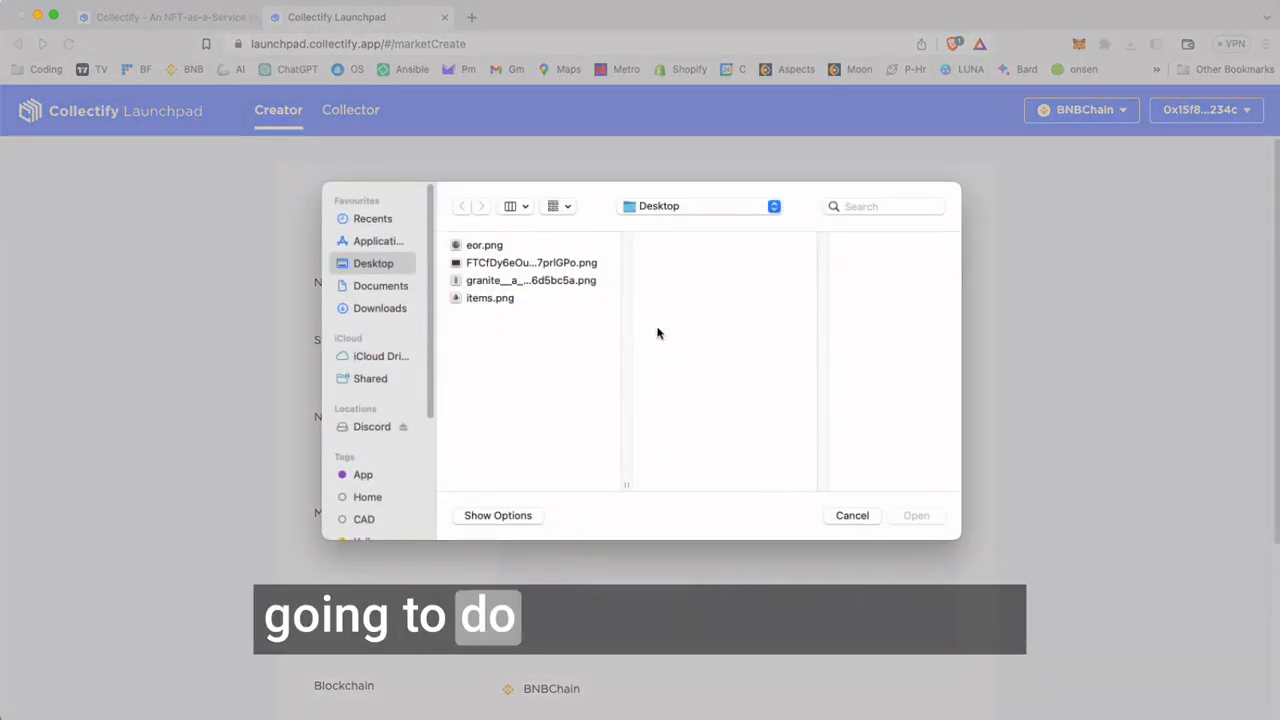
pyautogui.click(502, 248)
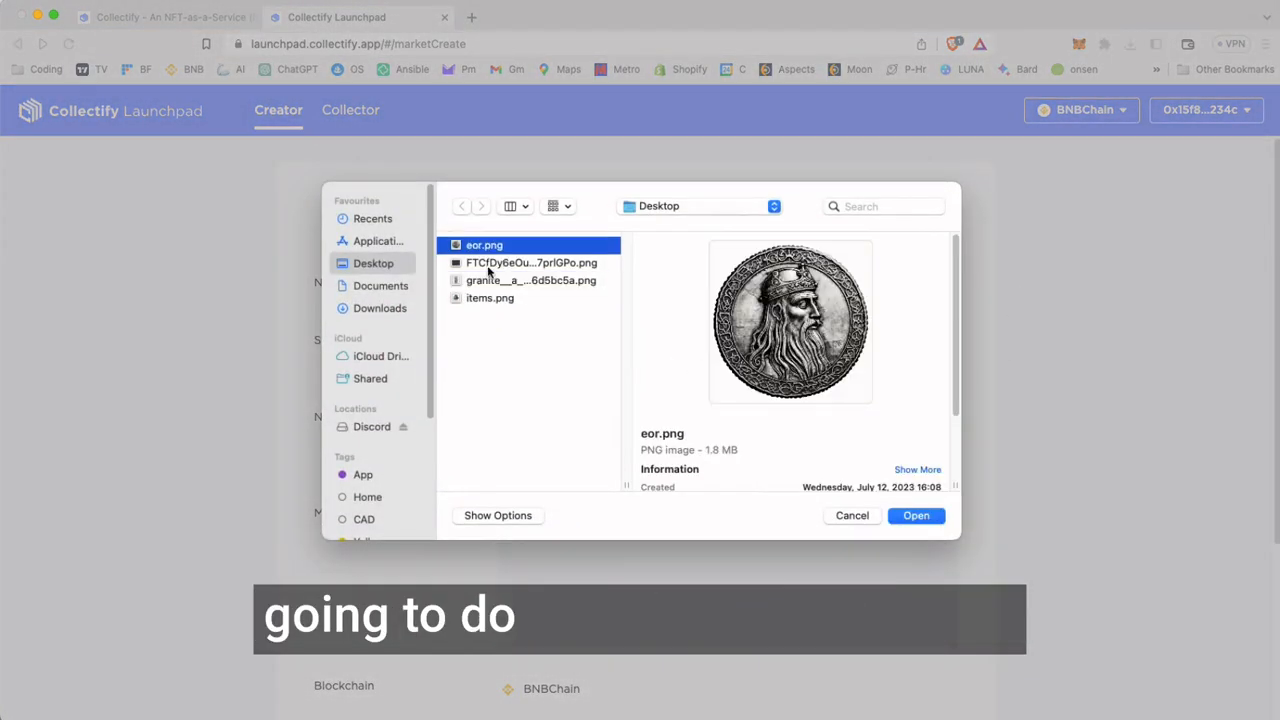
pyautogui.doubleClick(480, 299)
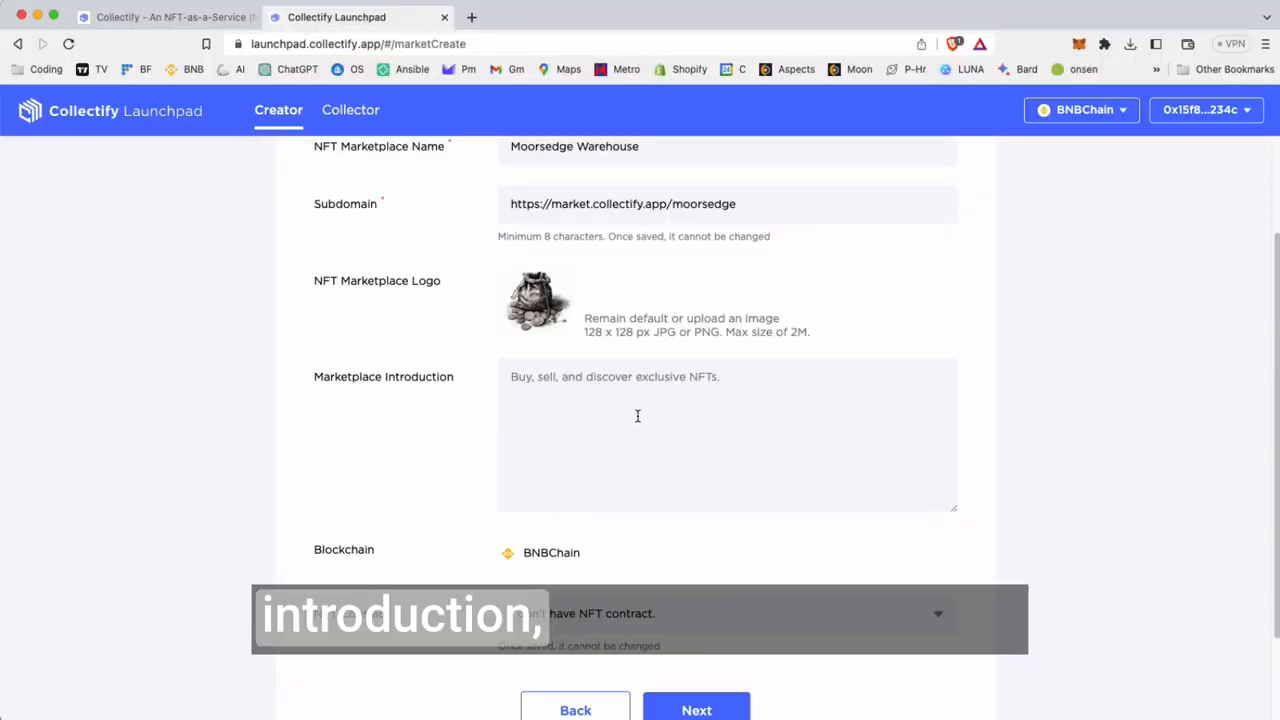
pyautogui.write('The central market of Moorsedge')
# Set the NFT contract option to "I don't have NFT contract." after viewing the existing-contract option, and continue to the second setup page
pyautogui.scroll(-2, 637, 415)
pyautogui.click(740, 504)
pyautogui.click(757, 524)
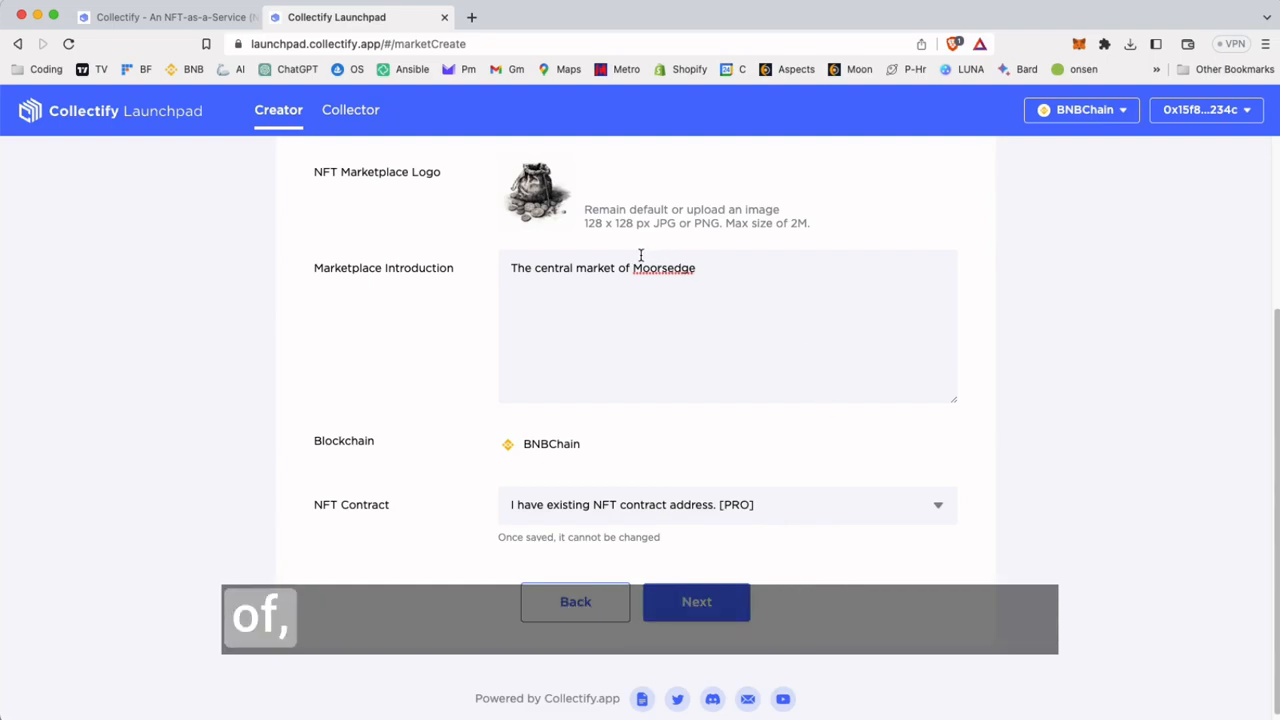
pyautogui.click(701, 510)
pyautogui.click(680, 487)
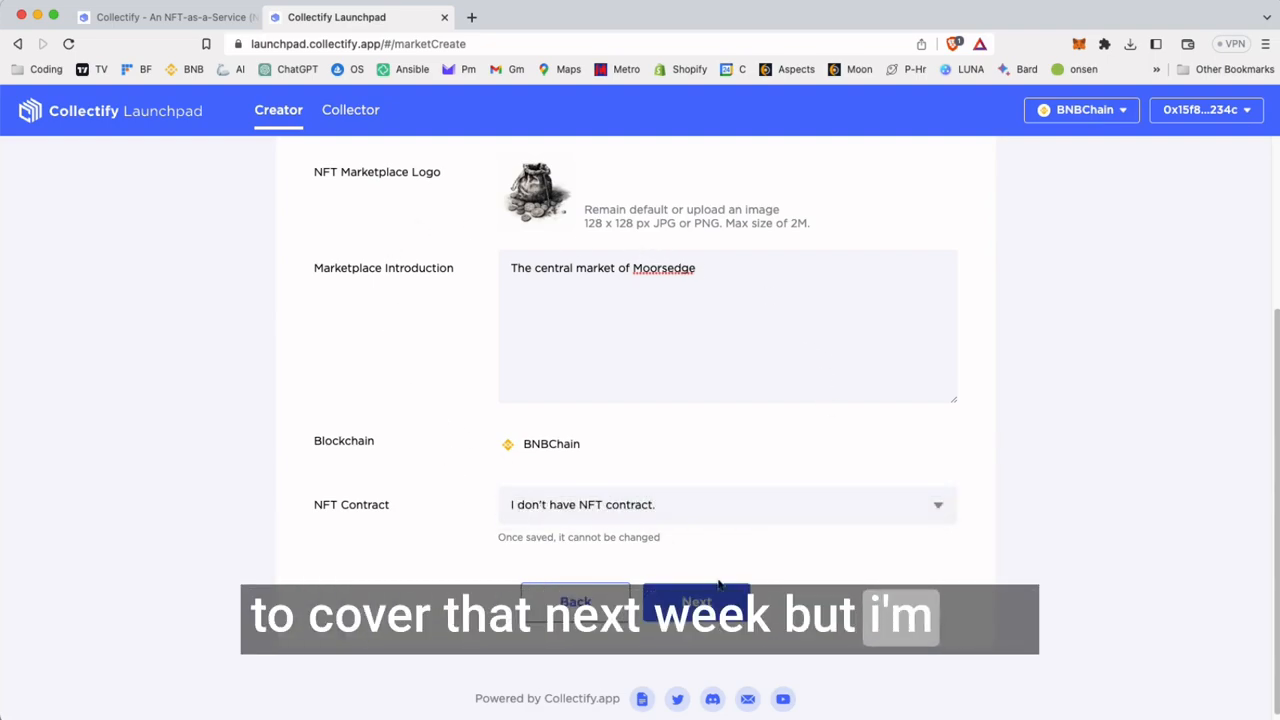
pyautogui.click(705, 598)
# Use the Eor contract address as the BEP20 trading token, set the trading fee to 0%, and create the marketplace
pyautogui.moveTo(320, 262); pyautogui.dragTo(503, 305)
pyautogui.click(573, 260)
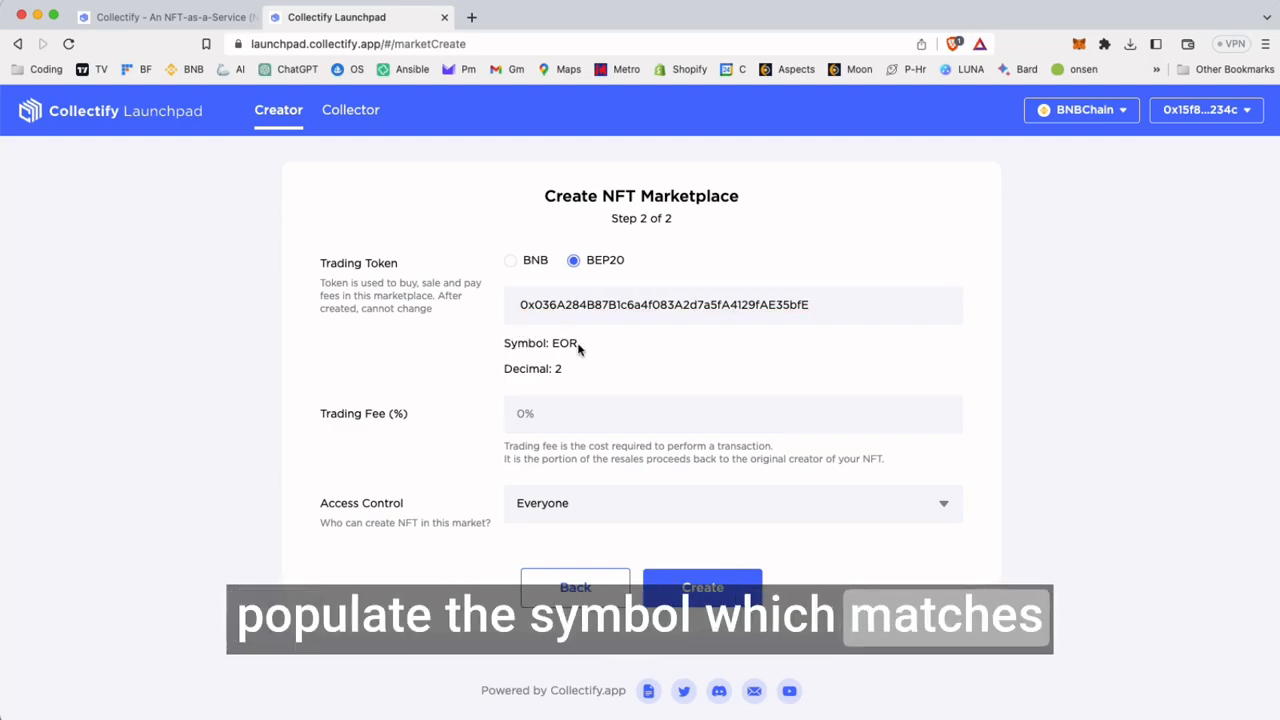
pyautogui.click(630, 370)
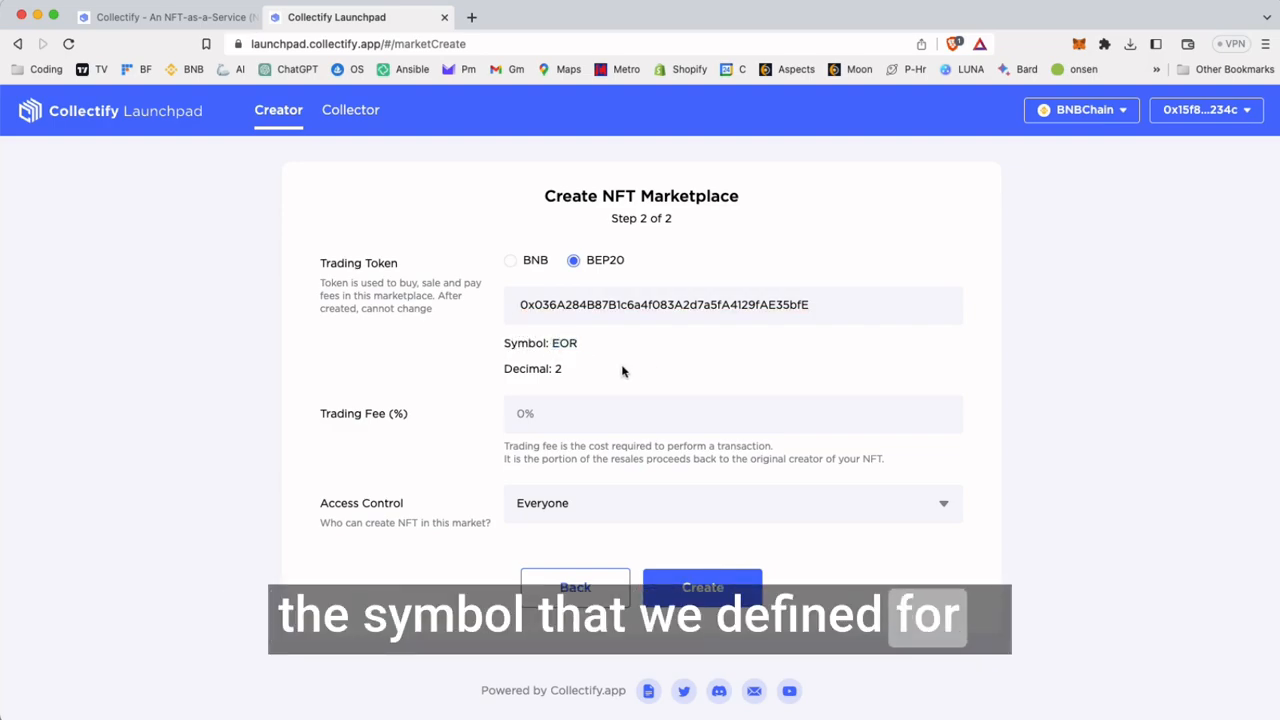
pyautogui.click(622, 423)
pyautogui.write('00')
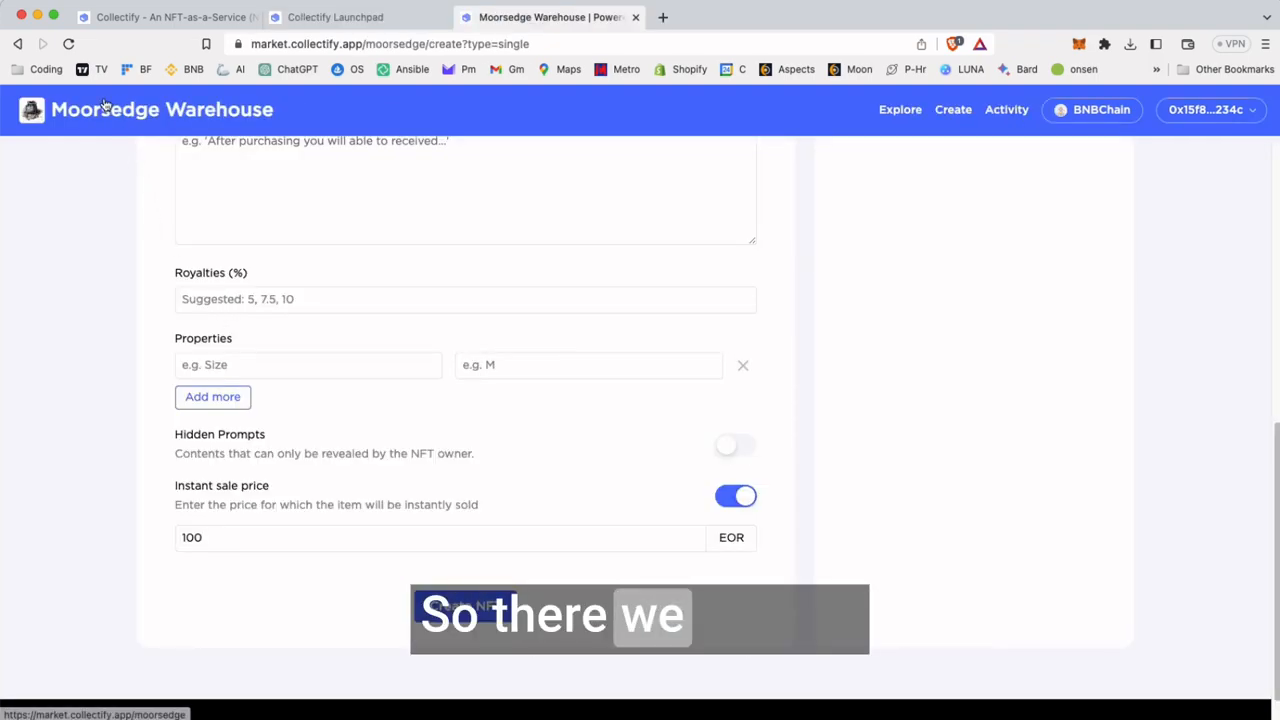
# View the Moorsedge Warehouse home page, then return to the launchpad and look at the created Eor contract in the ERC20 list
pyautogui.click(105, 110)
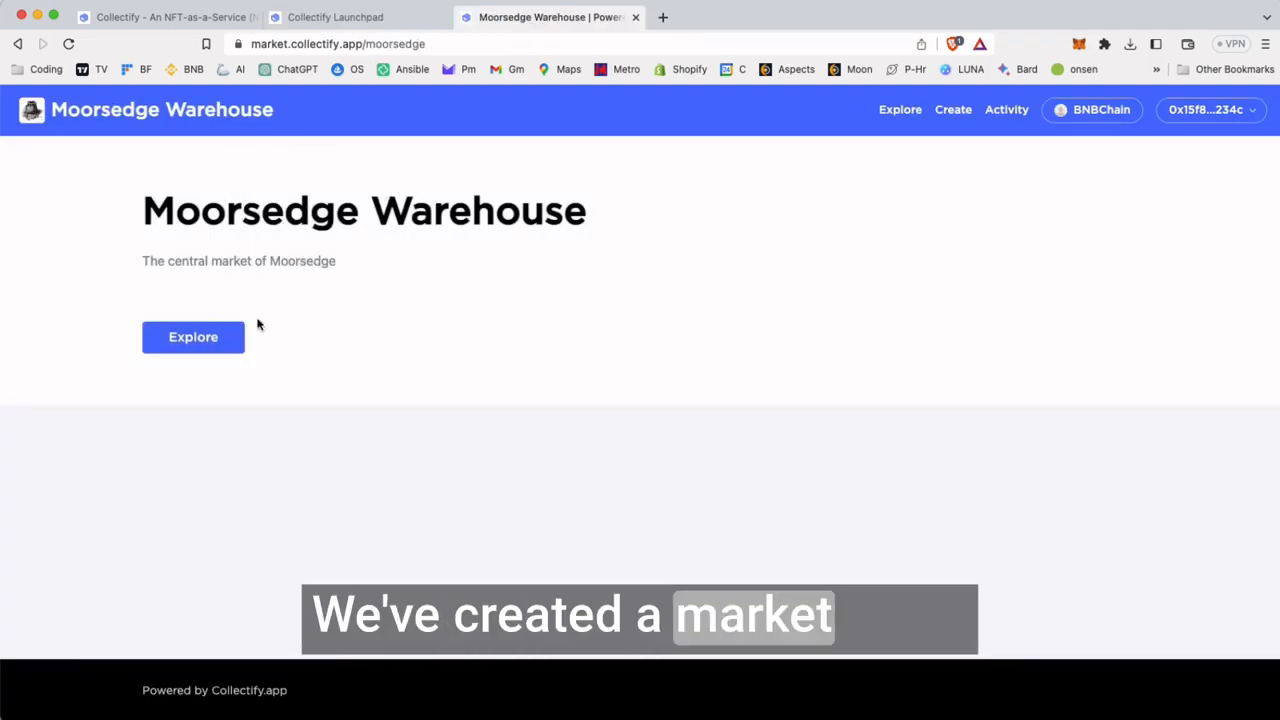
pyautogui.click(378, 20)
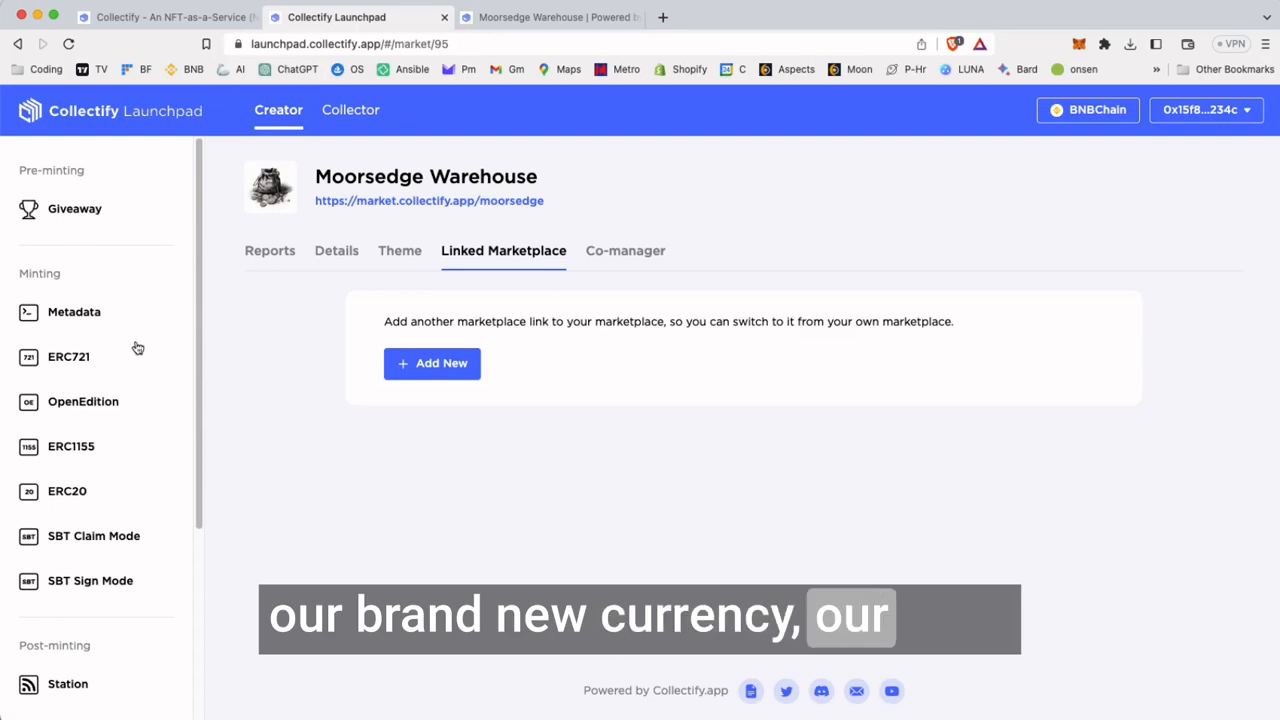
pyautogui.click(75, 491)
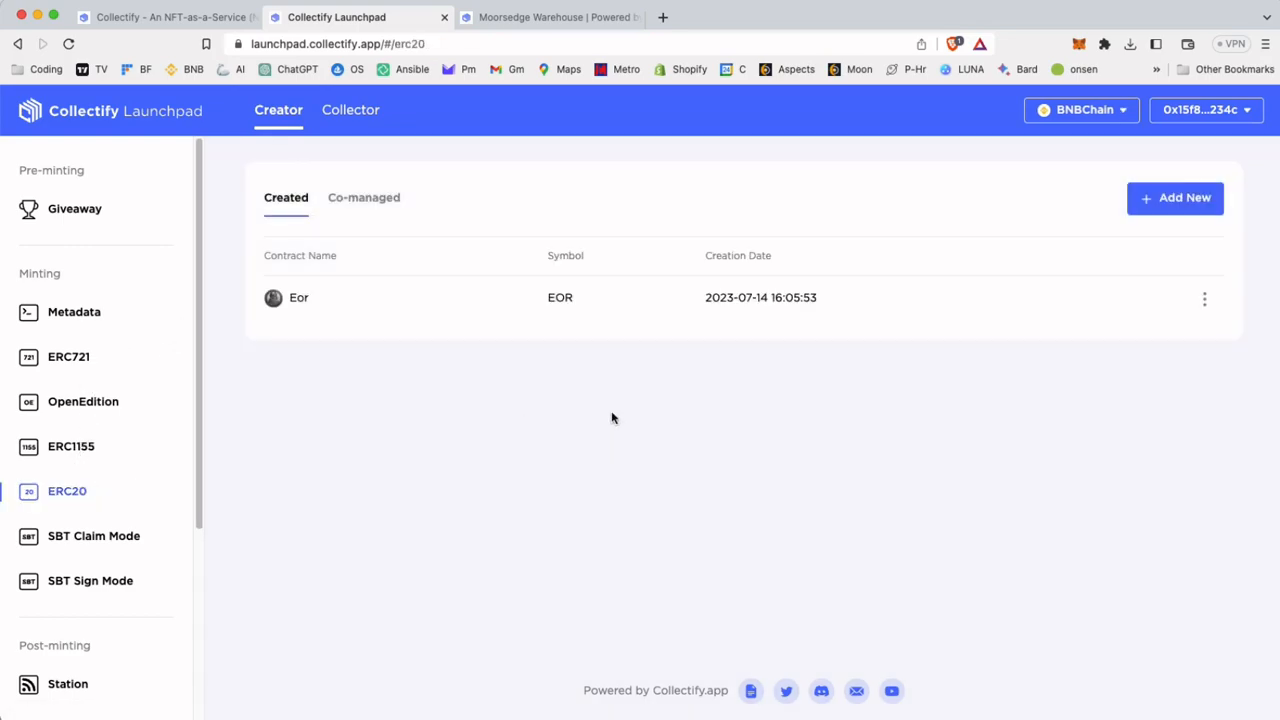
pyautogui.moveTo(875, 401); pyautogui.dragTo(251, 321)
pyautogui.click(660, 433)
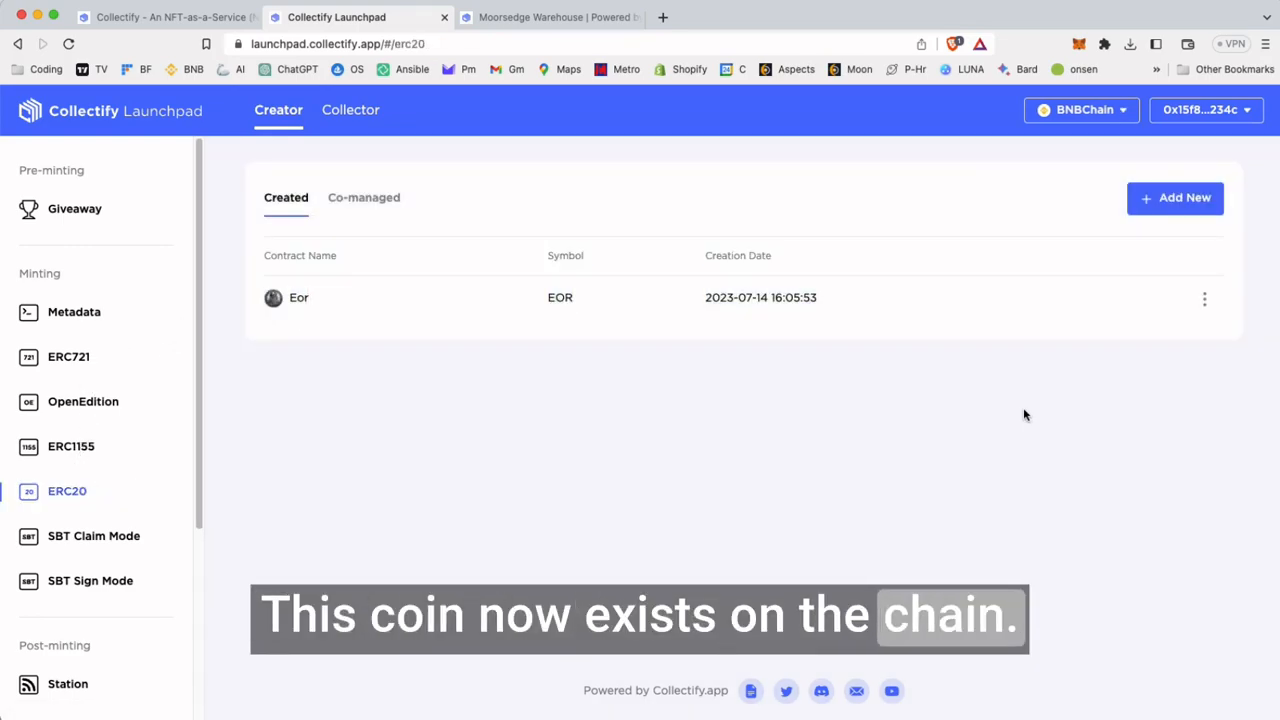